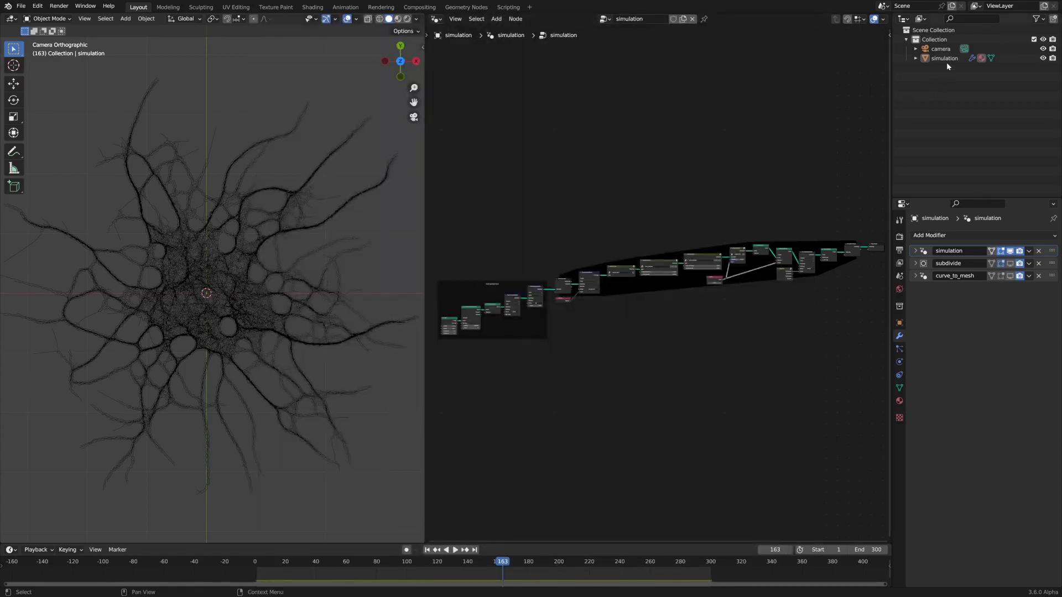
Step: Make the simulation object active so that its geometry node tree and modifiers can be inspected
left_click(946, 59)
left_click(942, 49)
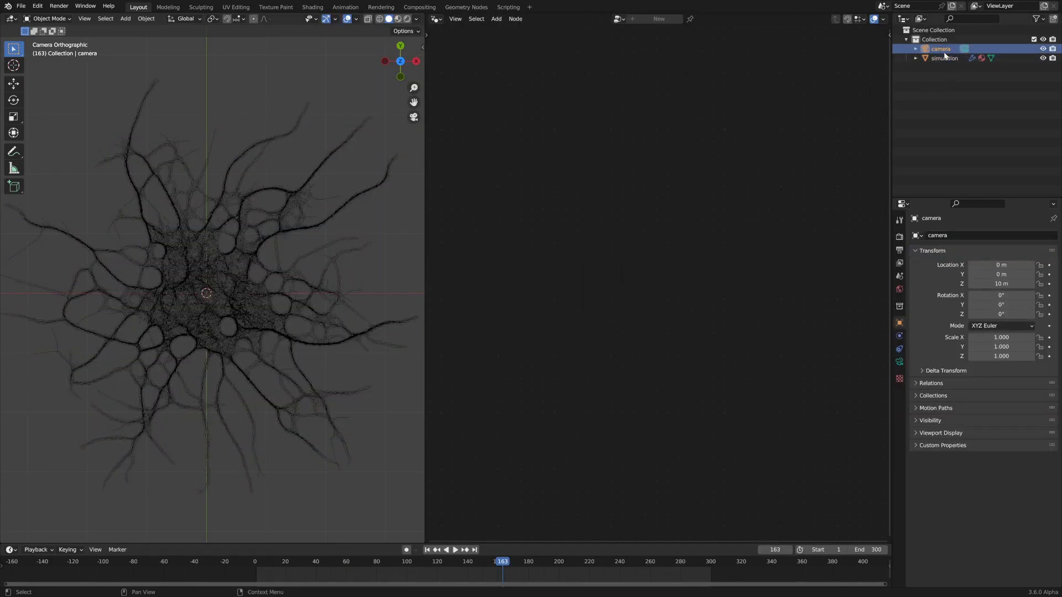
left_click(942, 59)
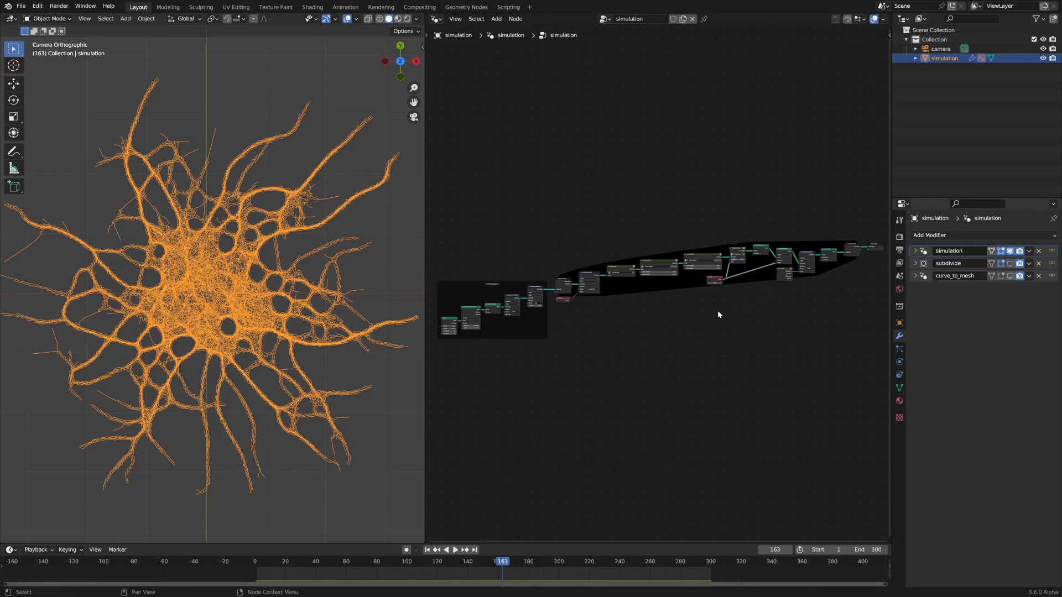
Step: Examine the initialization frame's nodes, from Grid, Distribute Points on Faces and Points to Vertices to the boolean extrude attribute
scroll(672, 327, "up", 5)
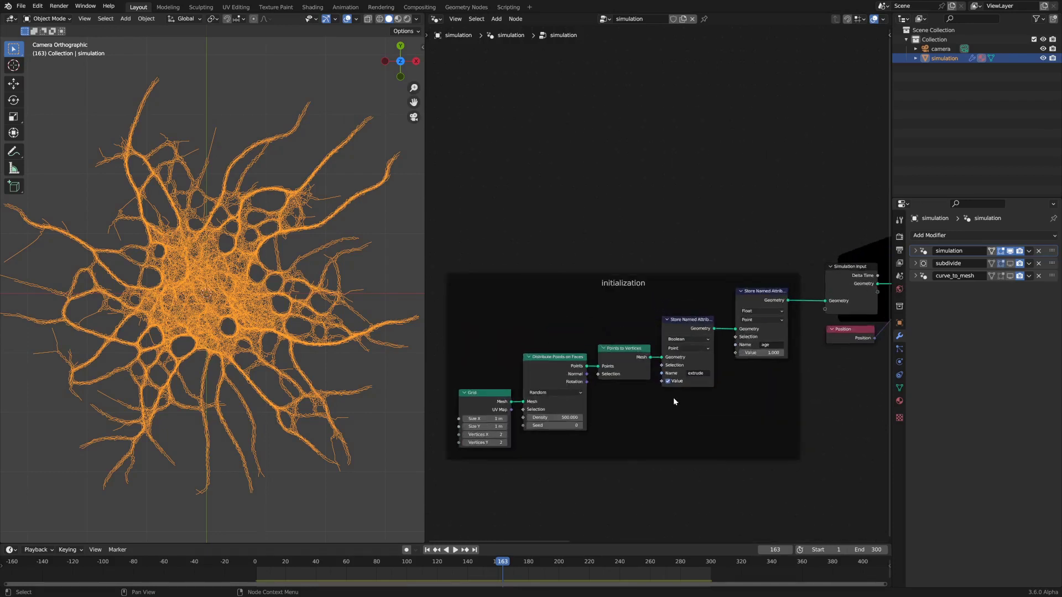
middle_click_drag(673, 400, 675, 326)
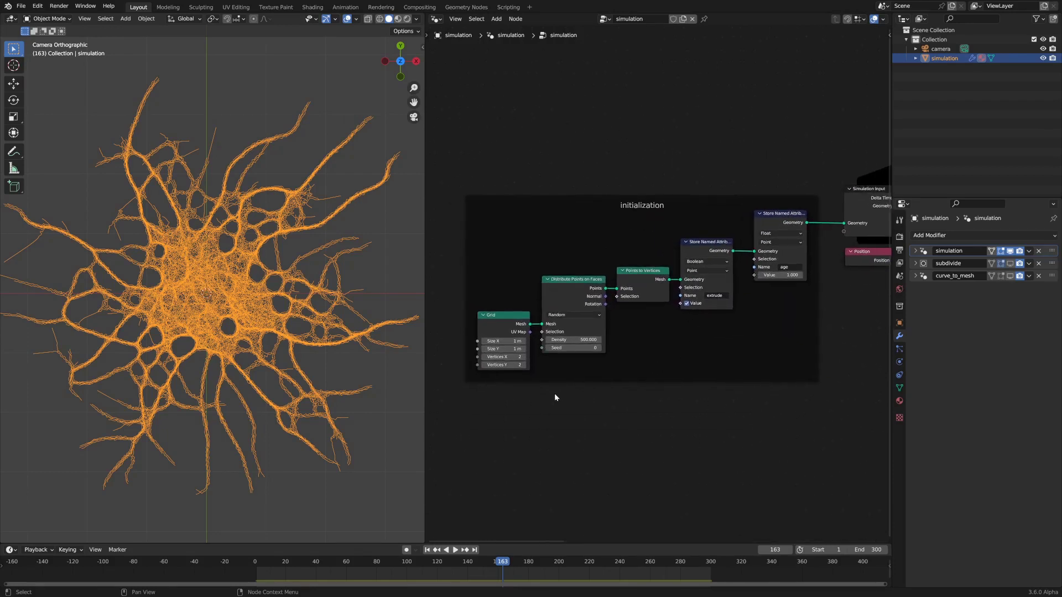
left_click(497, 319)
left_click(564, 283)
middle_click_drag(658, 350, 572, 348)
scroll(552, 356, "up", 1)
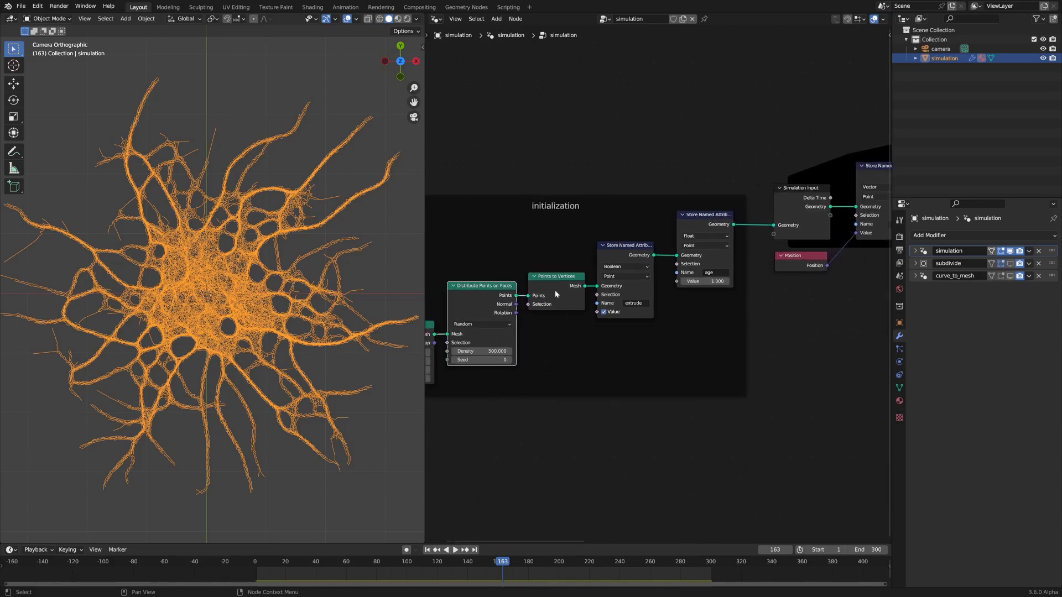
left_click(547, 279)
middle_click_drag(574, 371, 513, 386)
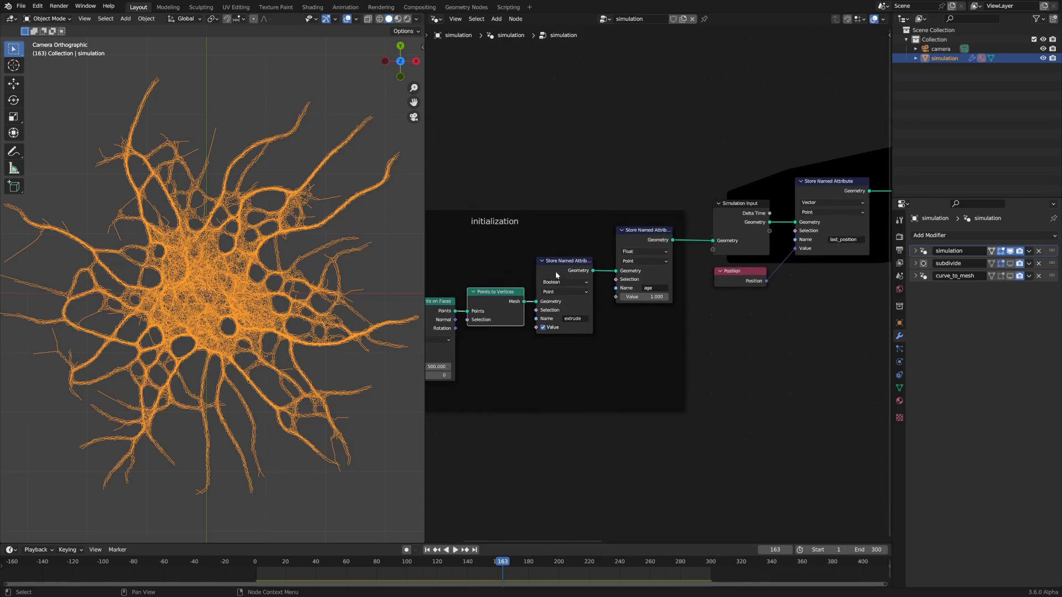
left_click_drag(556, 275, 563, 269)
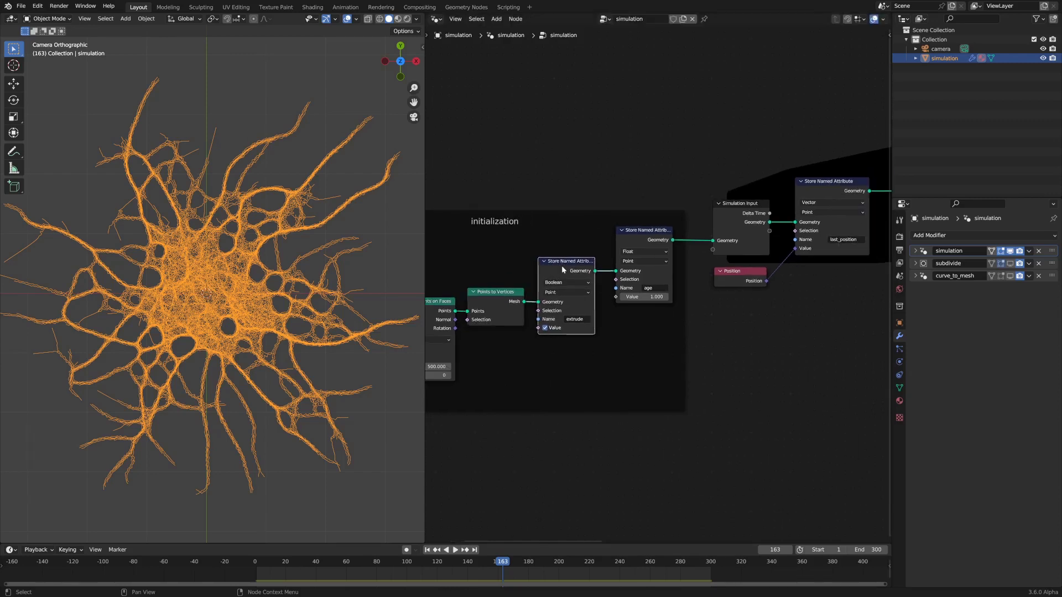
scroll(547, 359, "up", 3)
middle_click_drag(547, 361, 617, 350)
scroll(599, 353, "up", 2)
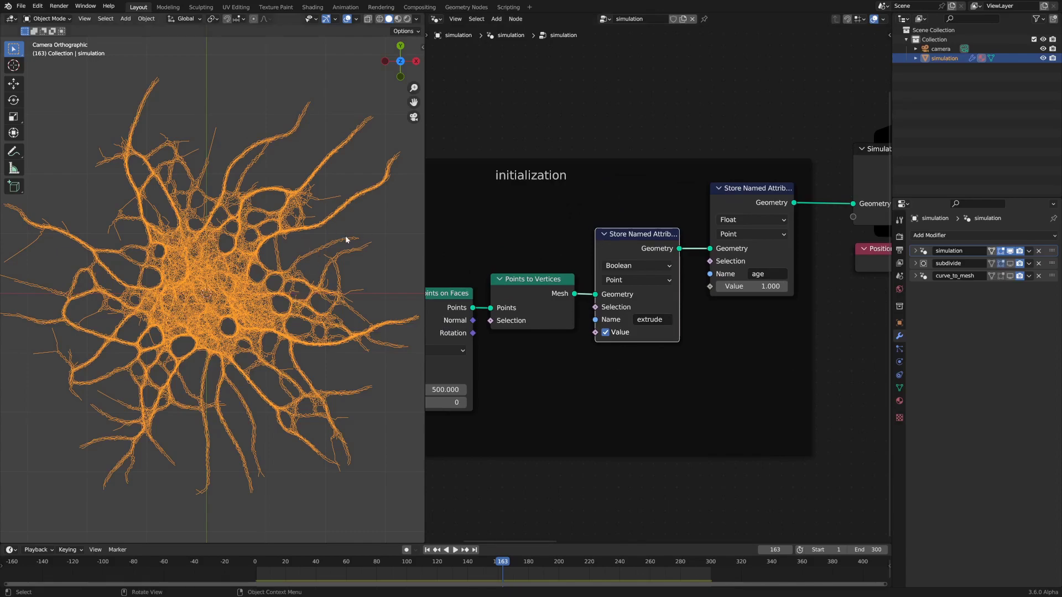
Step: Play the simulation with the branch tips in close-up and stop it at frame 247
scroll(354, 244, "up", 6)
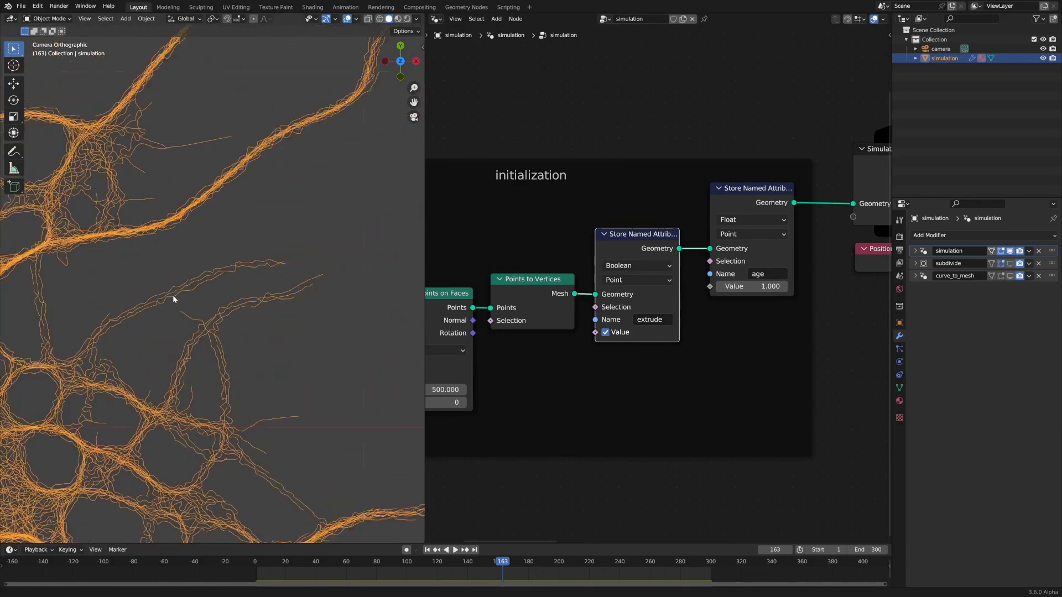
scroll(255, 273, "up", 2)
key("space")
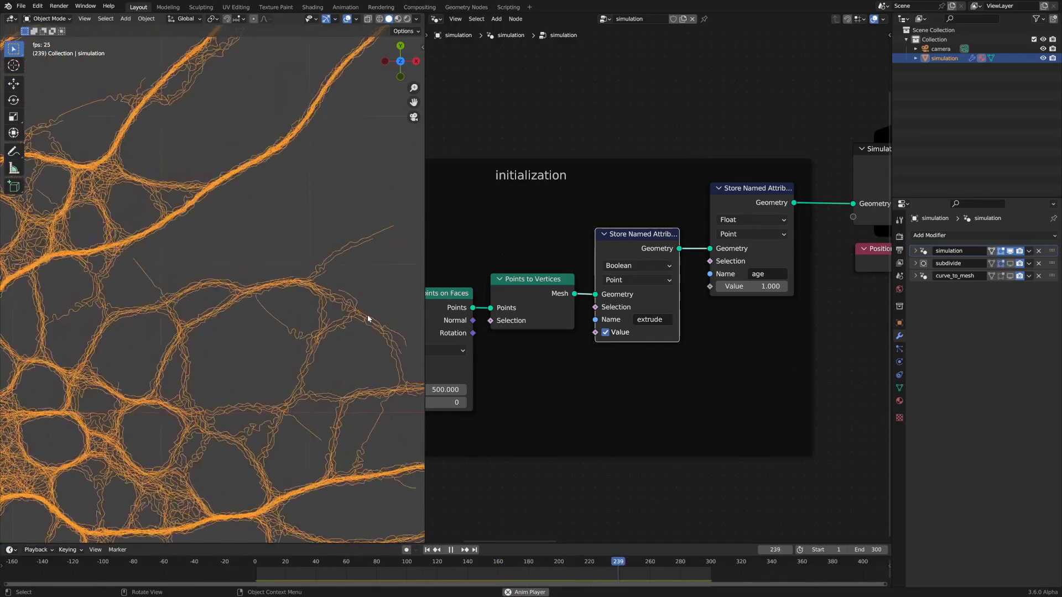
key("space")
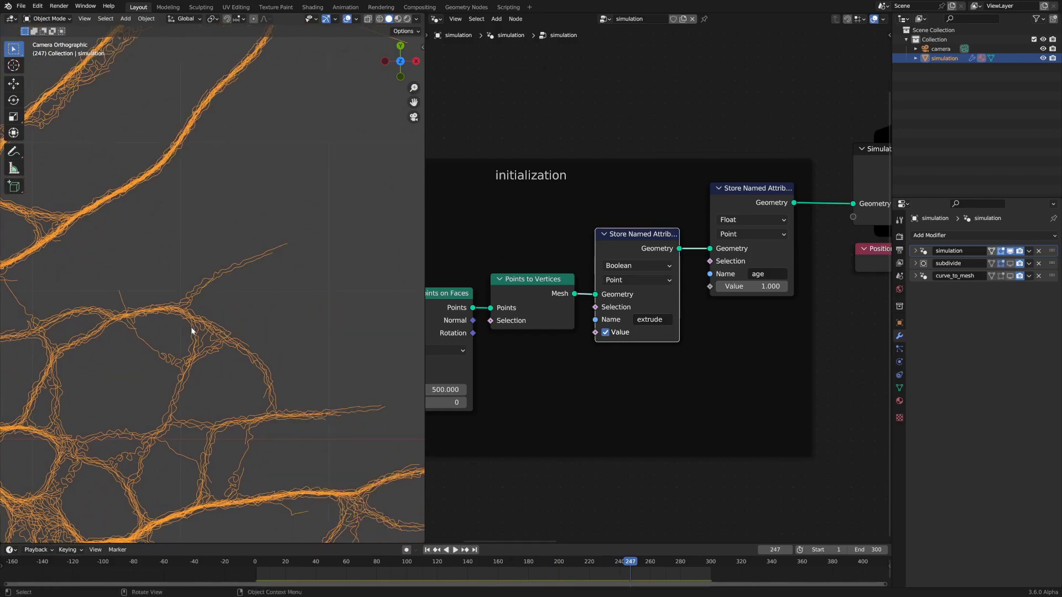
Step: Remove the age Store Named Attribute node from the initialization frame, keeping the geometry chain connected, and save the file
middle_click_drag(730, 352, 627, 368)
left_click(647, 213)
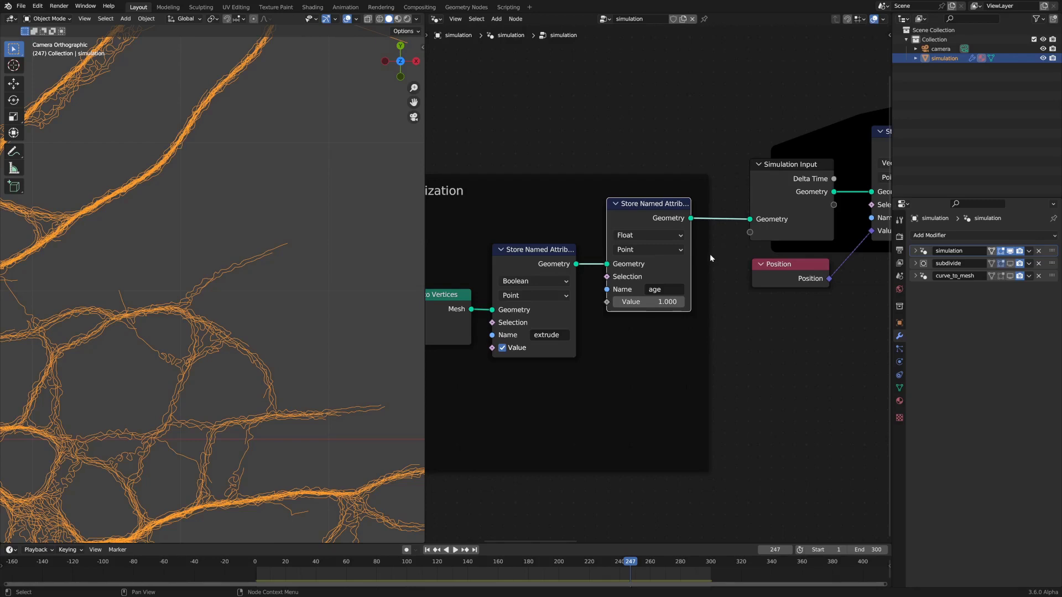
key("ctrl+x")
key("ctrl+s")
Step: Inspect the Store Named Attribute node for last_position and the Position node feeding it after the Simulation Input
middle_click_drag(811, 317, 626, 354)
middle_click_drag(706, 334, 674, 381)
left_click(702, 221)
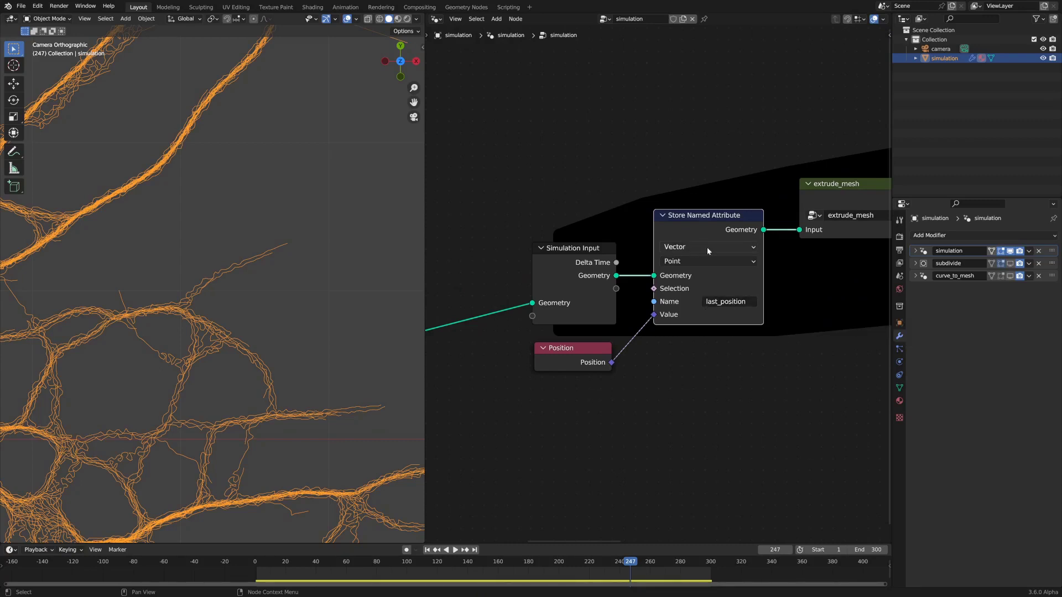
left_click(581, 365)
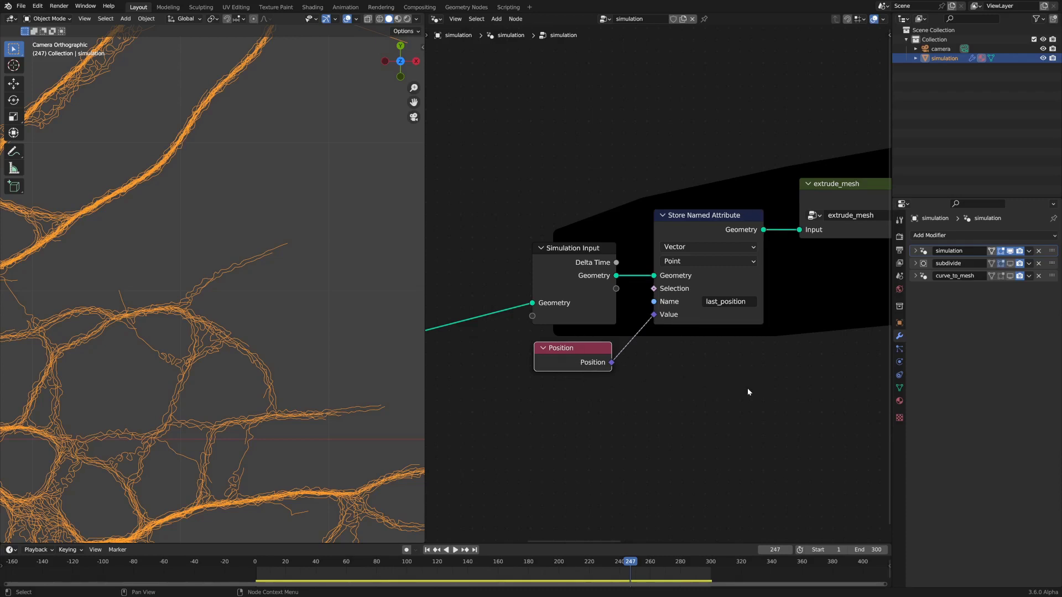
Step: Survey the simulation zone's node chain, including extrude_mesh, both sense_and_react groups, update_velocity and Resample Curve
scroll(735, 365, "down", 3)
middle_click_drag(866, 353, 663, 355)
scroll(719, 349, "down", 3)
middle_click_drag(741, 346, 517, 367)
middle_click_drag(706, 346, 646, 383)
middle_click_drag(723, 300, 674, 307)
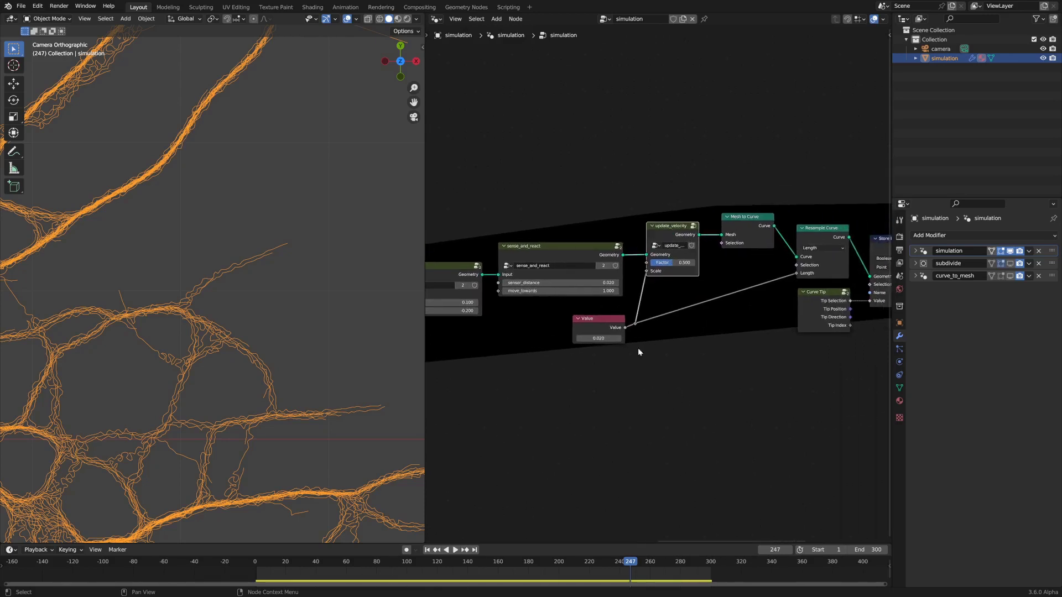
scroll(639, 347, "down", 1)
middle_click_drag(446, 397, 710, 388)
middle_click_drag(649, 377, 601, 379)
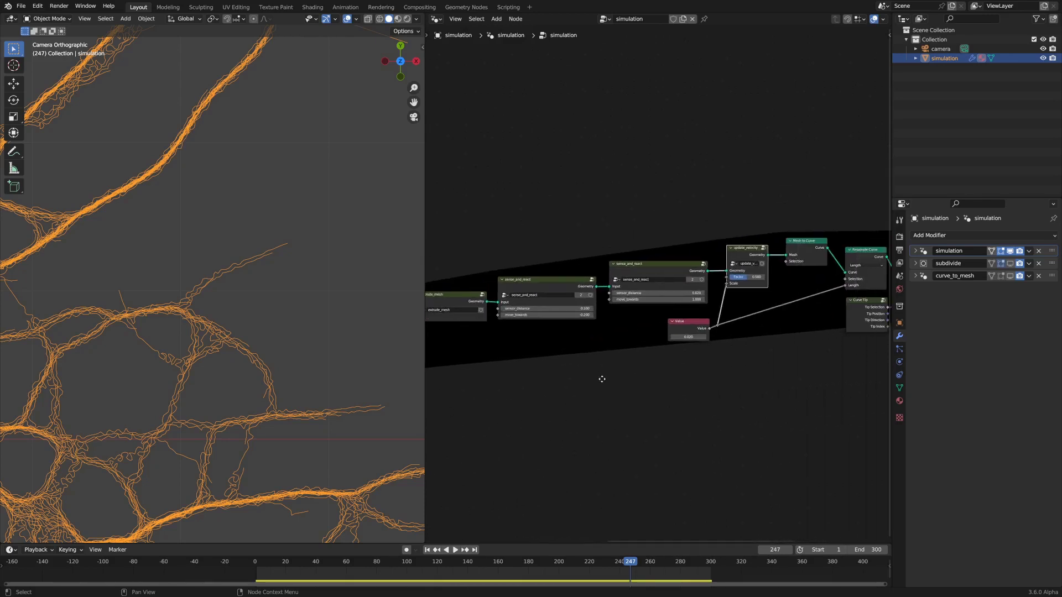
middle_click_drag(738, 363, 706, 371)
scroll(657, 374, "up", 3)
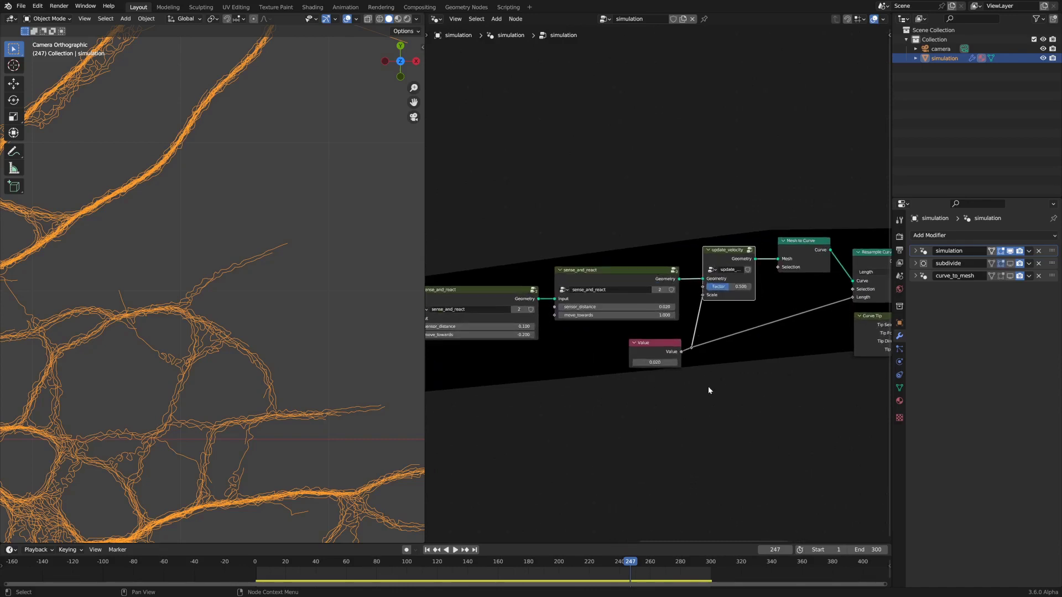
middle_click_drag(587, 390, 658, 364)
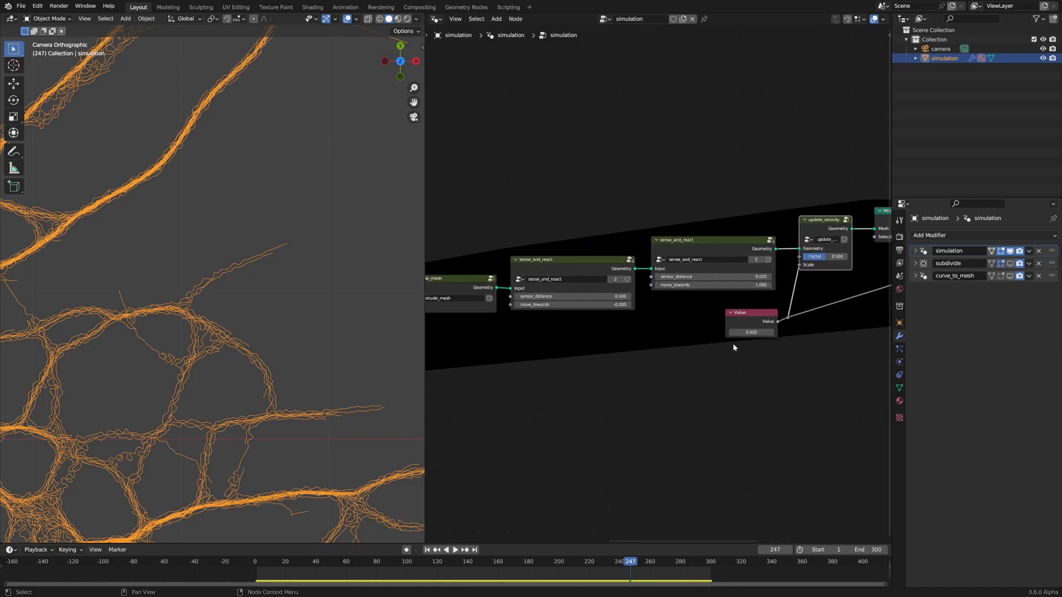
scroll(742, 422, "down", 2)
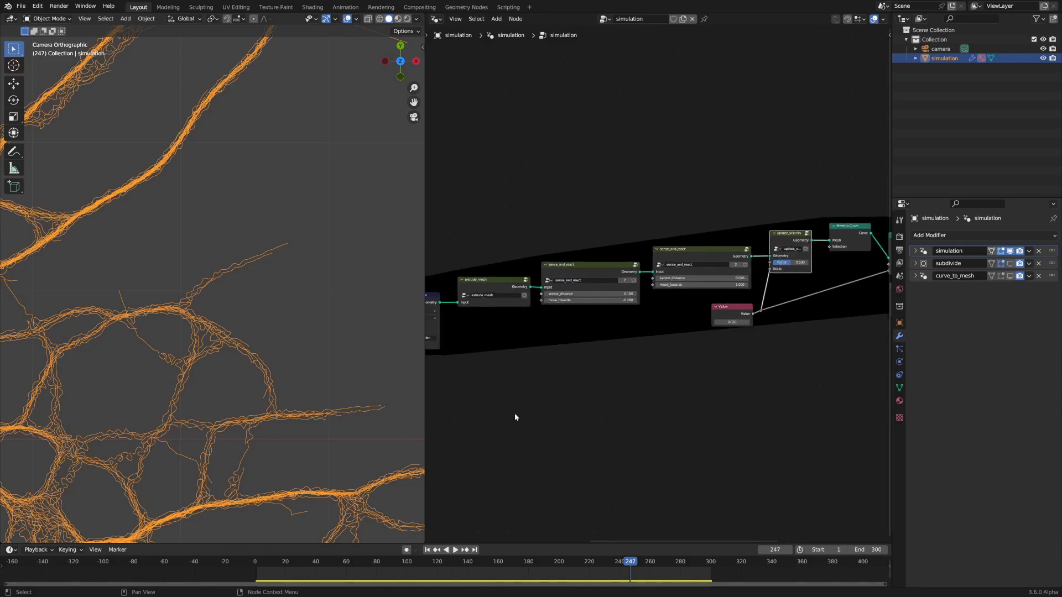
middle_click_drag(514, 417, 699, 341)
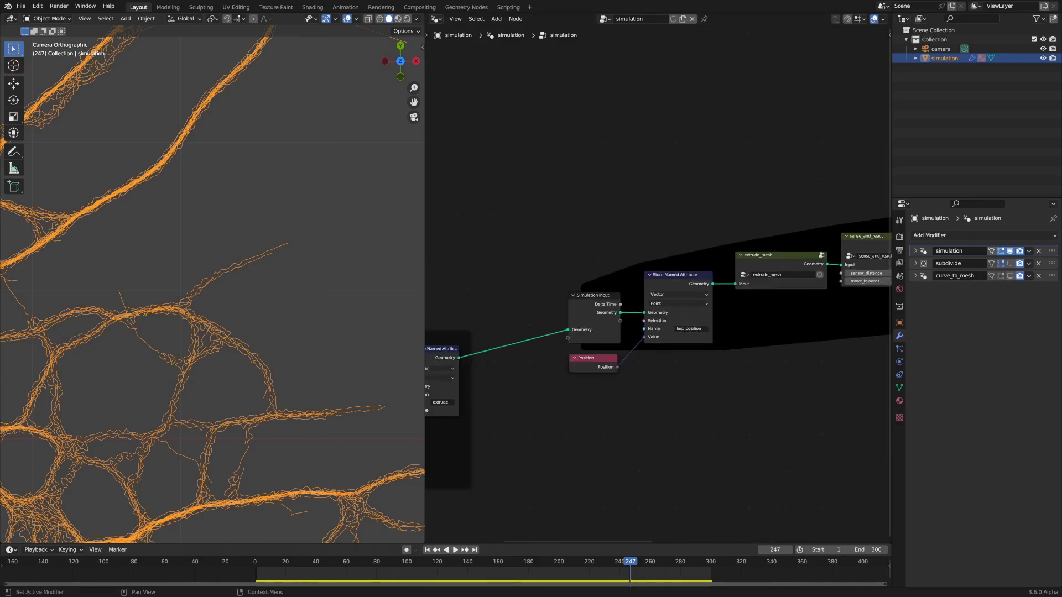
middle_click_drag(708, 389, 596, 424)
Step: Open the extrude_mesh group, examine how the extrude and velocity attributes drive Extrude Mesh, and return to the parent tree
left_click(672, 297)
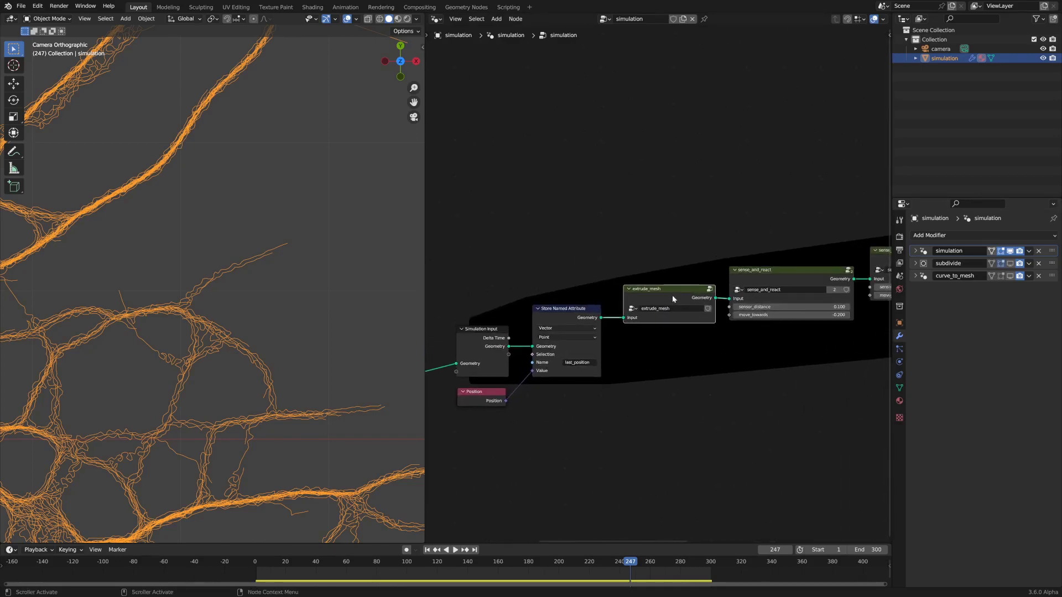
key("Tab")
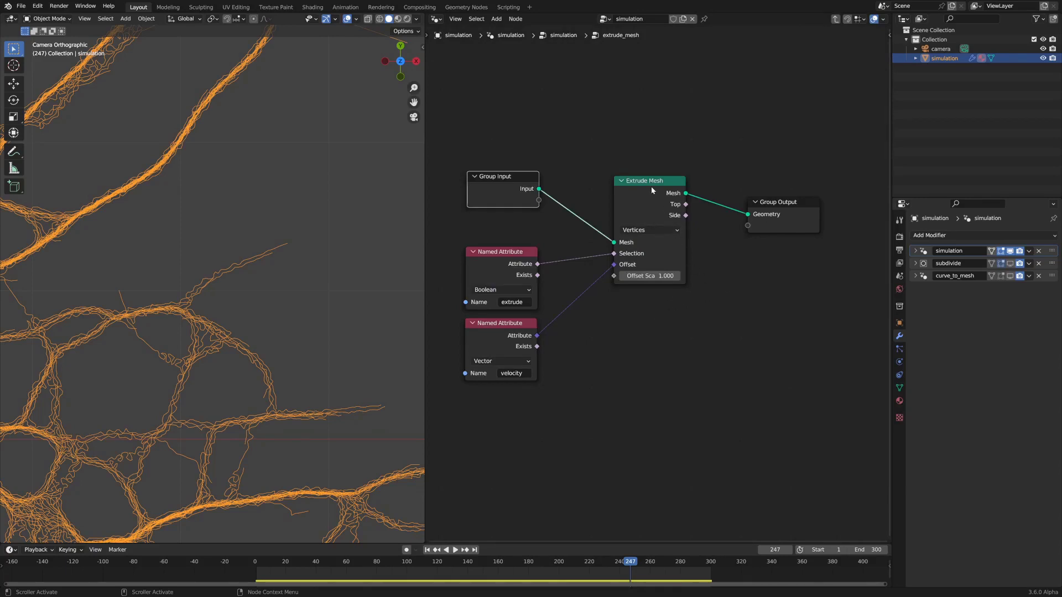
left_click_drag(639, 190, 637, 198)
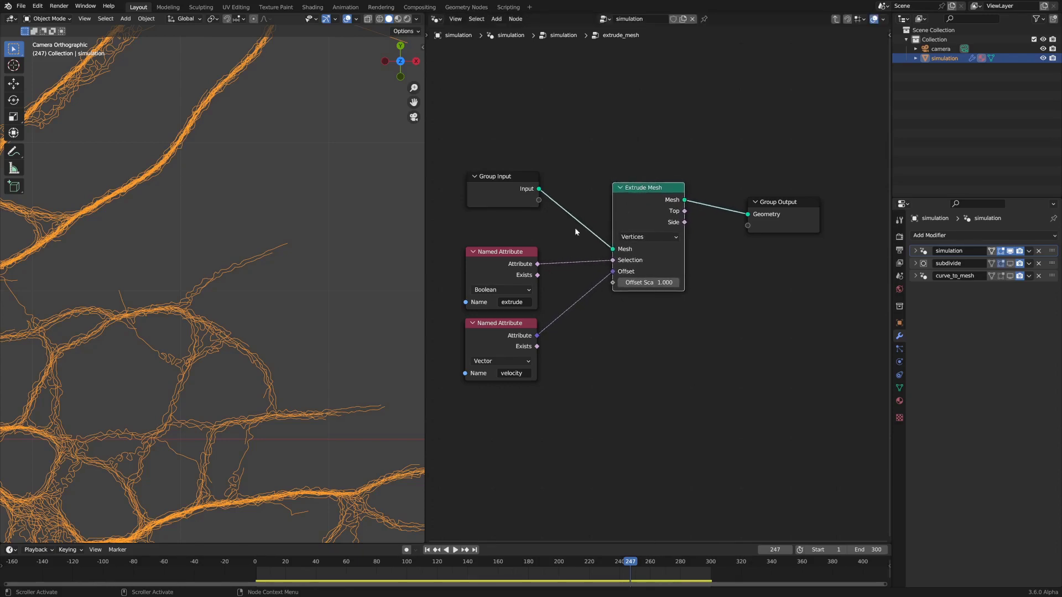
left_click_drag(496, 271, 493, 267)
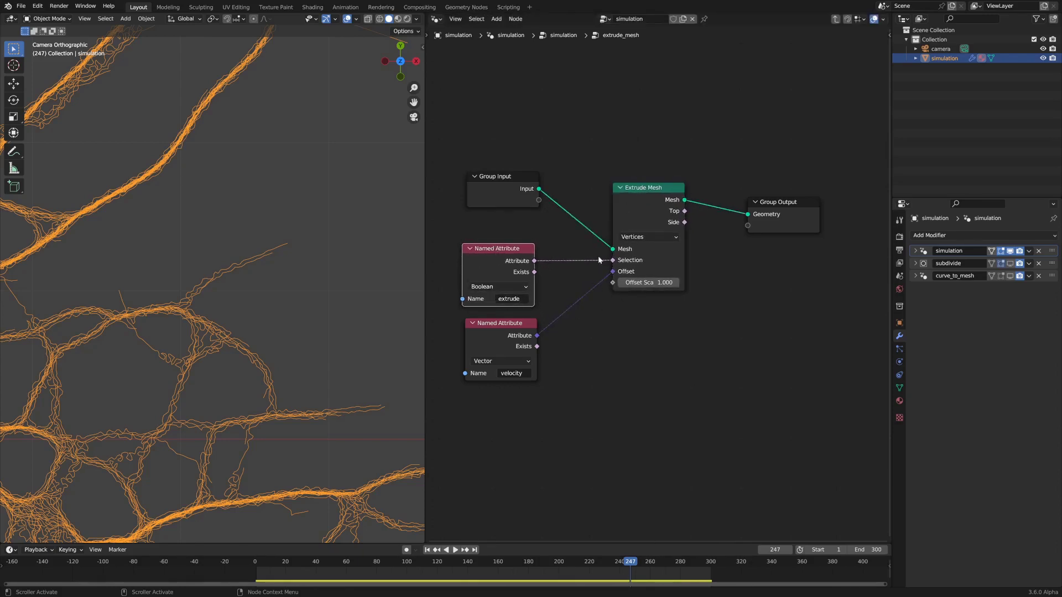
left_click_drag(487, 336, 486, 335)
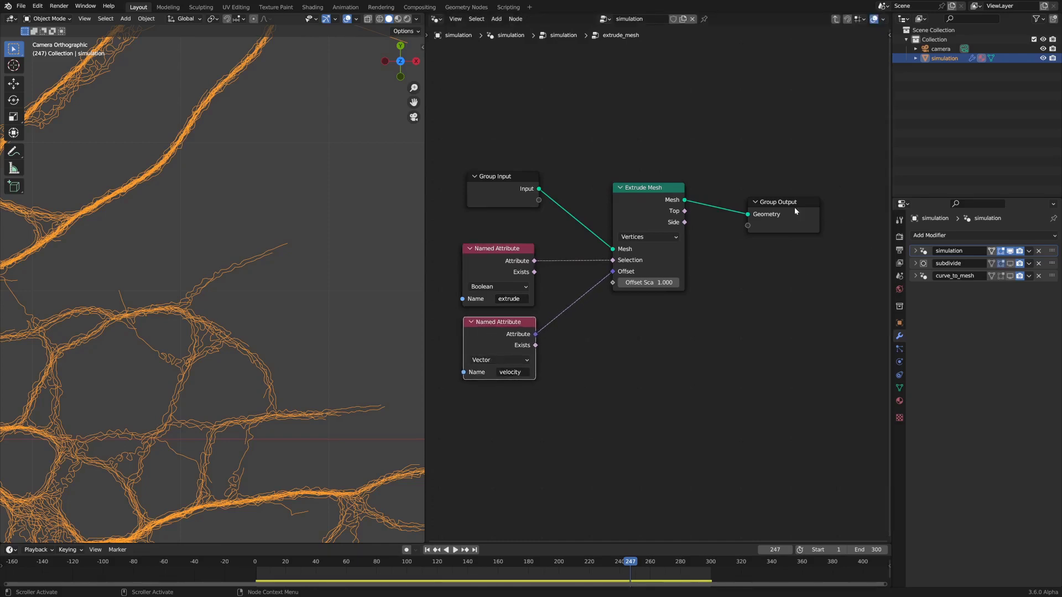
key("Tab")
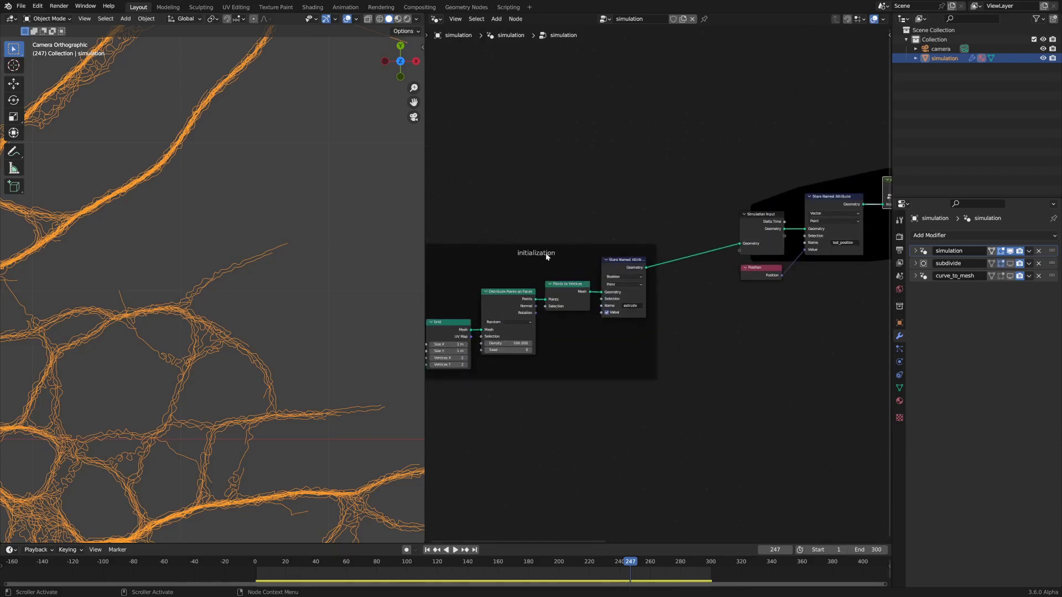
Step: Move the initialization frame closer to the Simulation Input node
left_click_drag(546, 255, 605, 225)
scroll(630, 262, "down", 2)
scroll(680, 284, "up", 3)
middle_click_drag(751, 306, 663, 313)
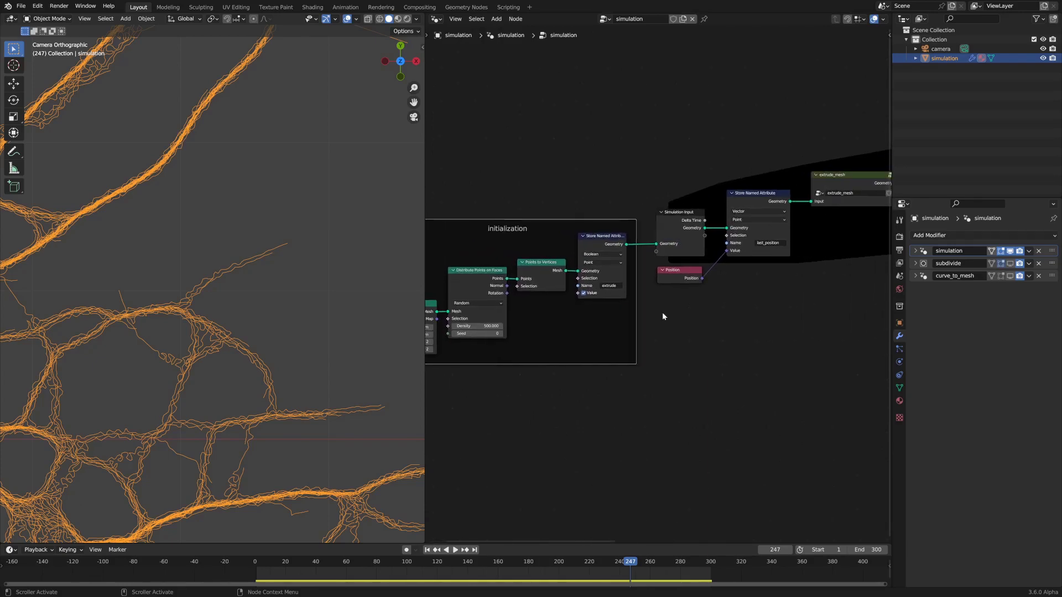
scroll(644, 319, "down", 2)
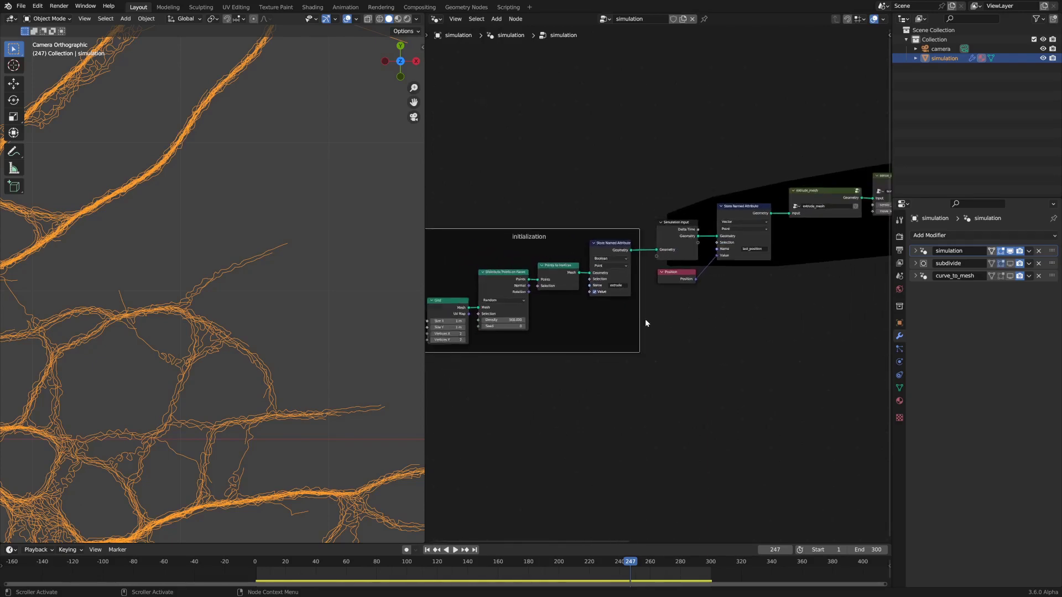
Step: Play the simulation from the first frame with the whole camera frame in view, stop it and go back to frame 1
key("Home")
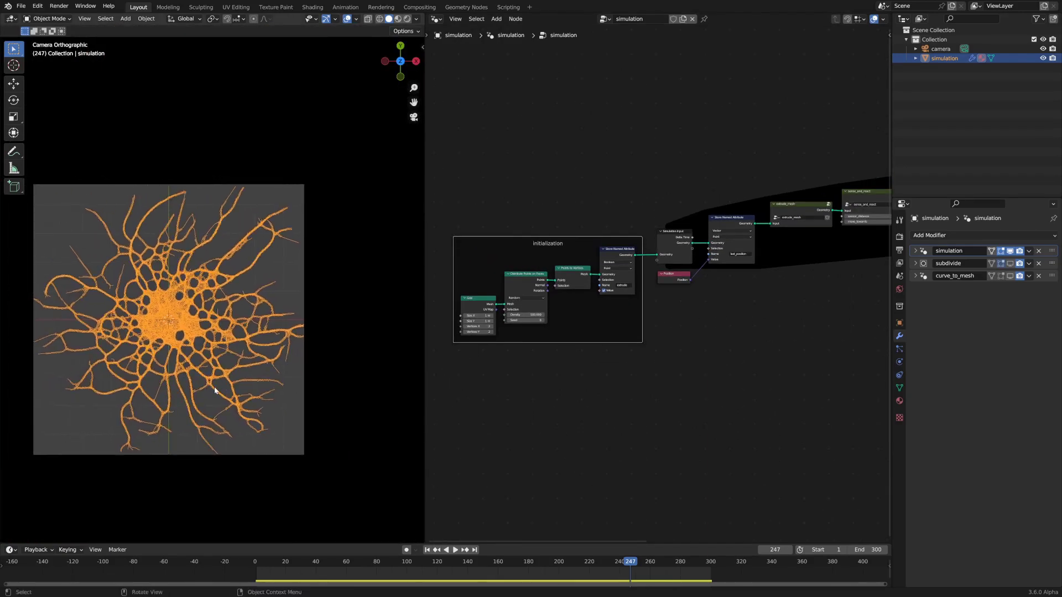
key("shift+Left")
key("space")
scroll(213, 371, "up", 3)
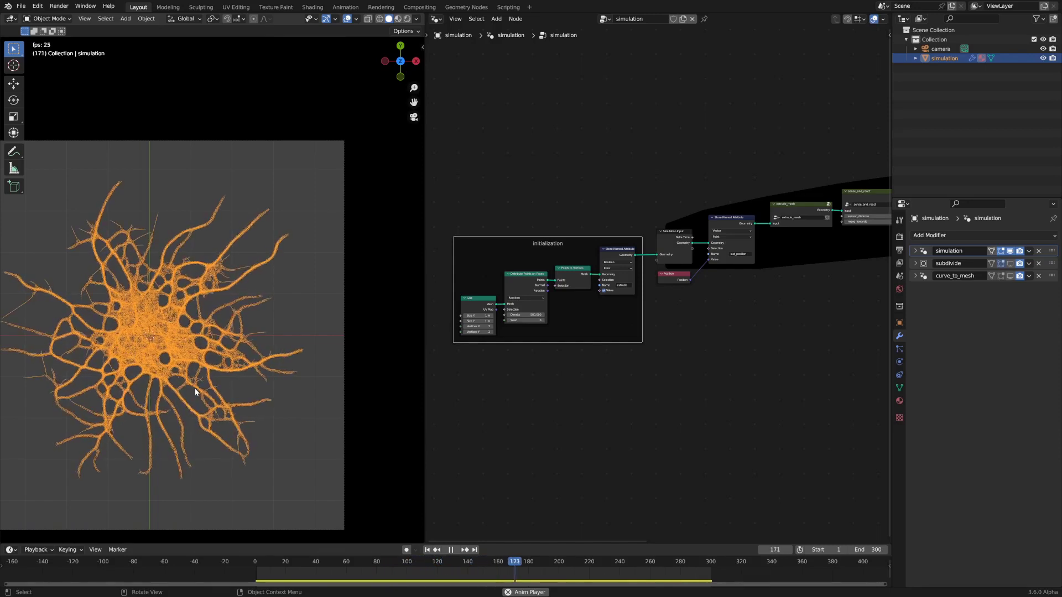
key("space")
key("shift+Left")
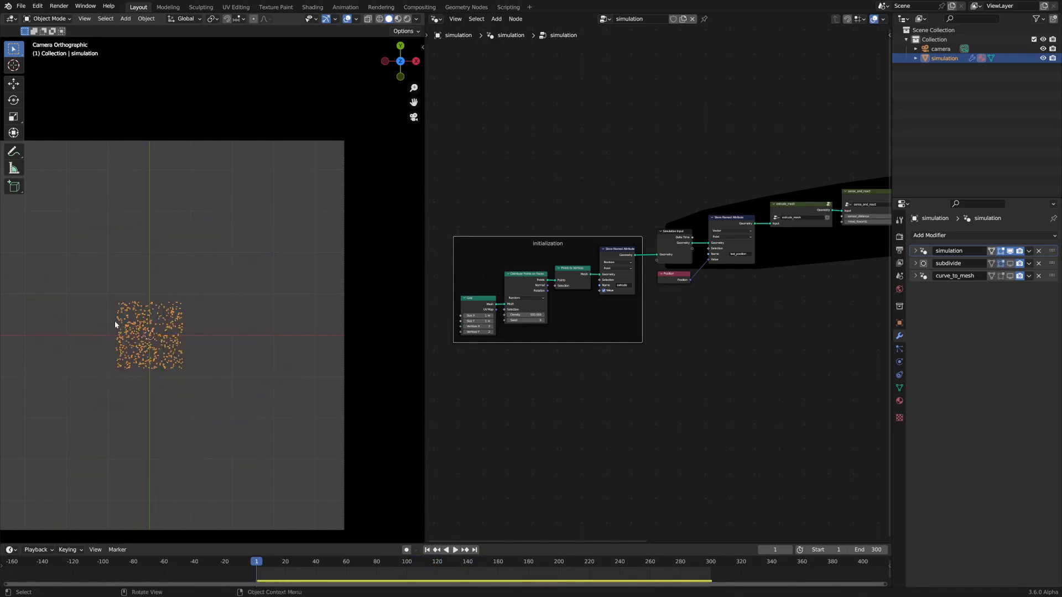
Step: Look closely at the scattered starting points at frame 1 and play their growth in the full camera frame
scroll(114, 321, "up", 4)
middle_click_drag(244, 272, 371, 226, "shift")
middle_click_drag(248, 313, 271, 276, "shift")
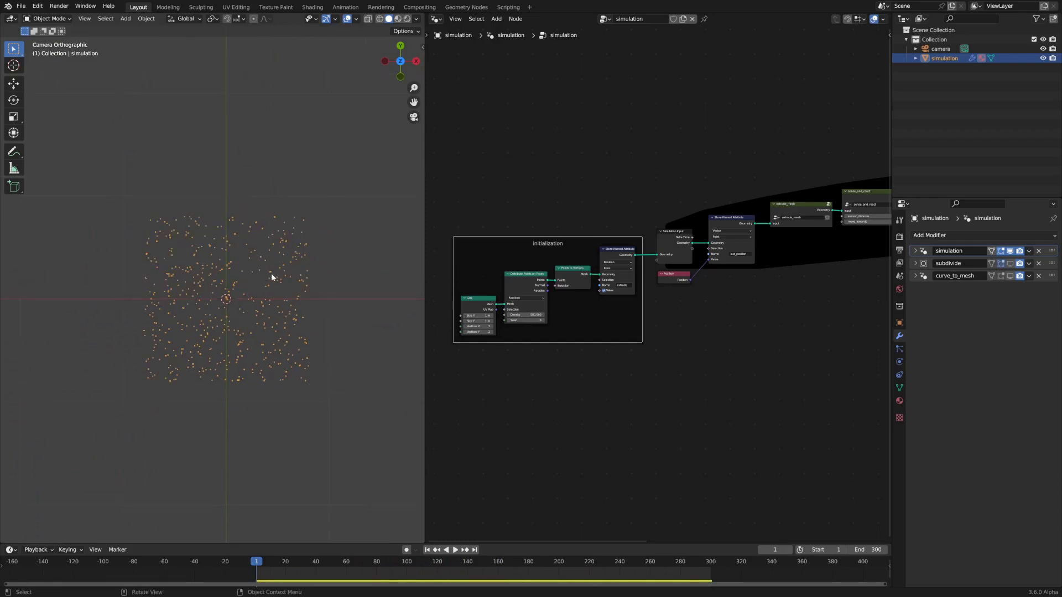
key("space")
key("Home")
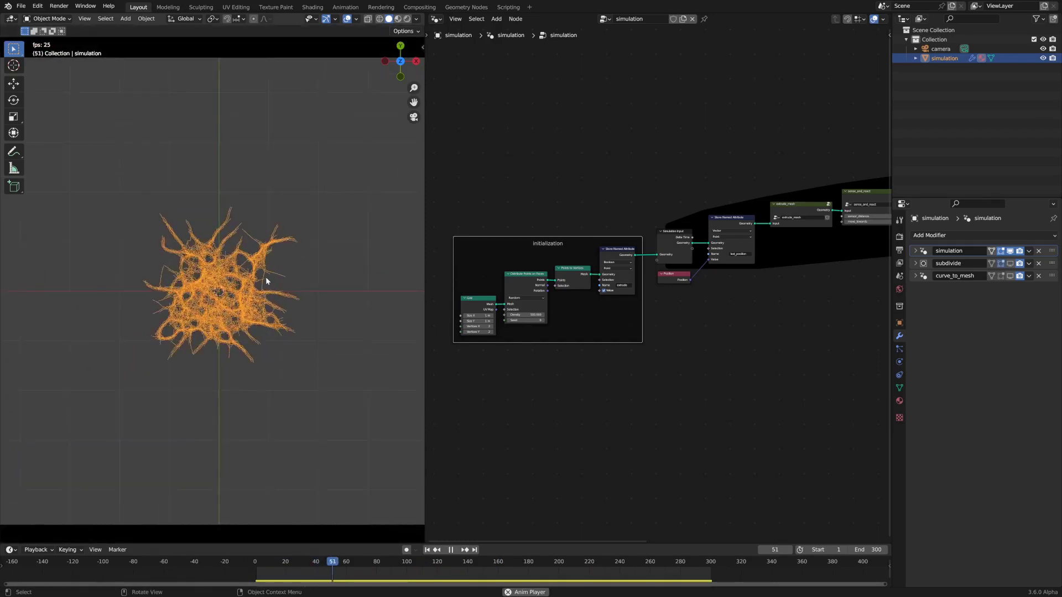
scroll(266, 278, "down", 2)
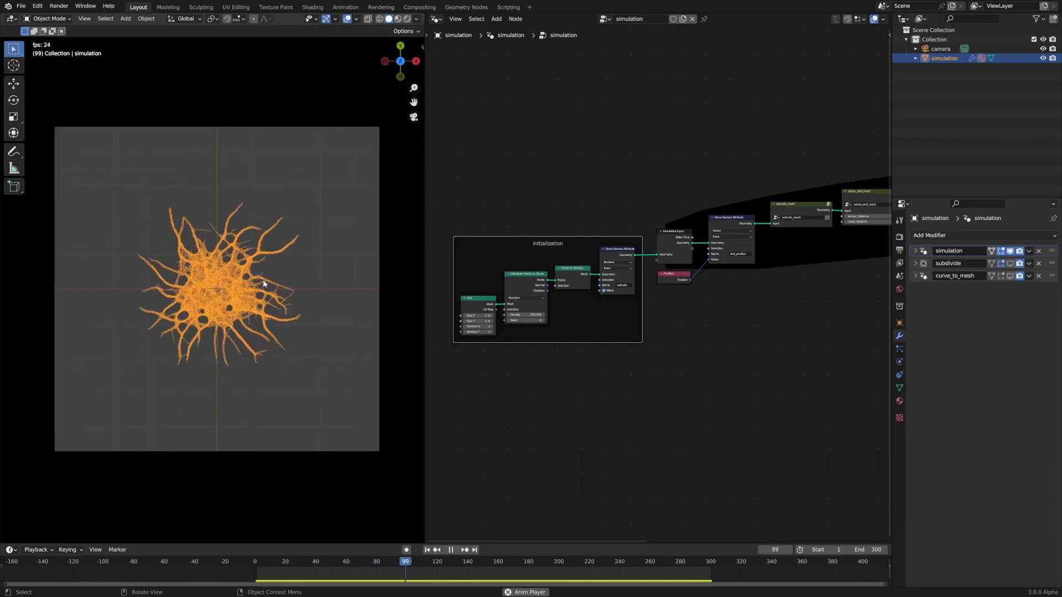
scroll(263, 280, "up", 1)
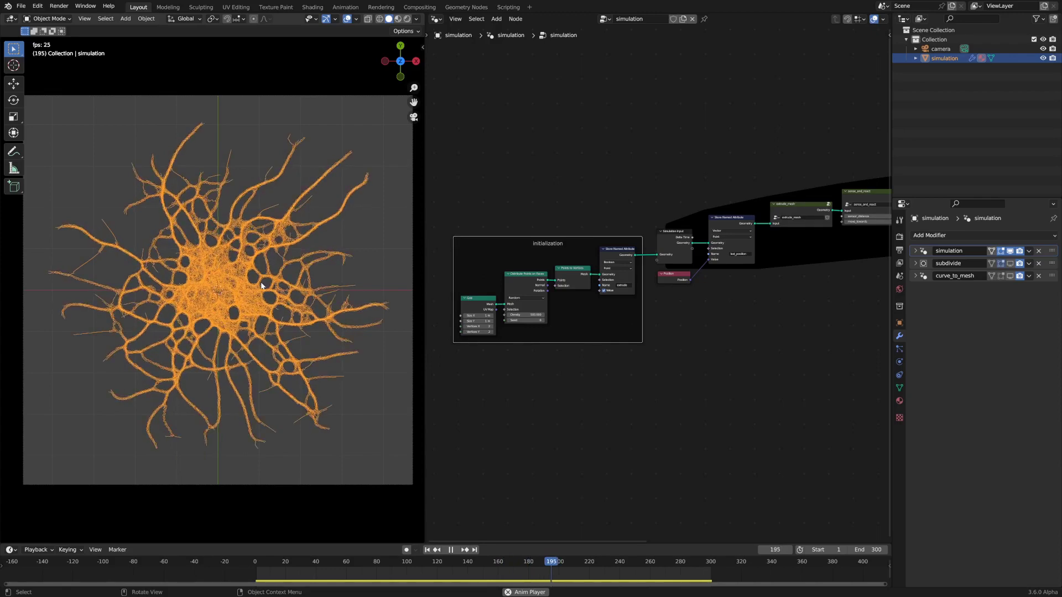
Step: Stop the playback and inspect the two sense_and_react group nodes between extrude_mesh and update_velocity
key("space")
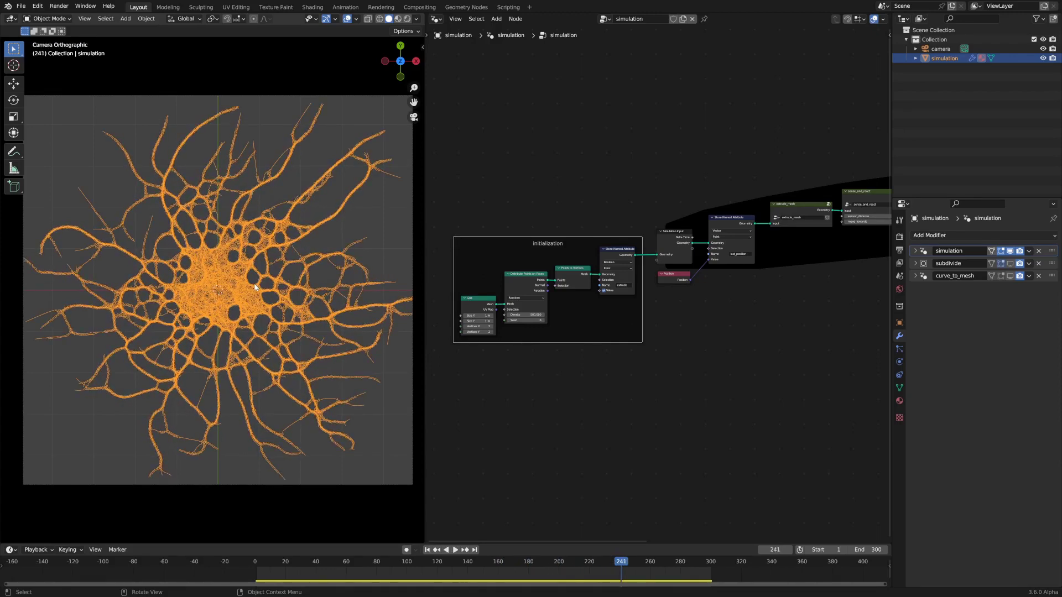
middle_click_drag(852, 318, 713, 348)
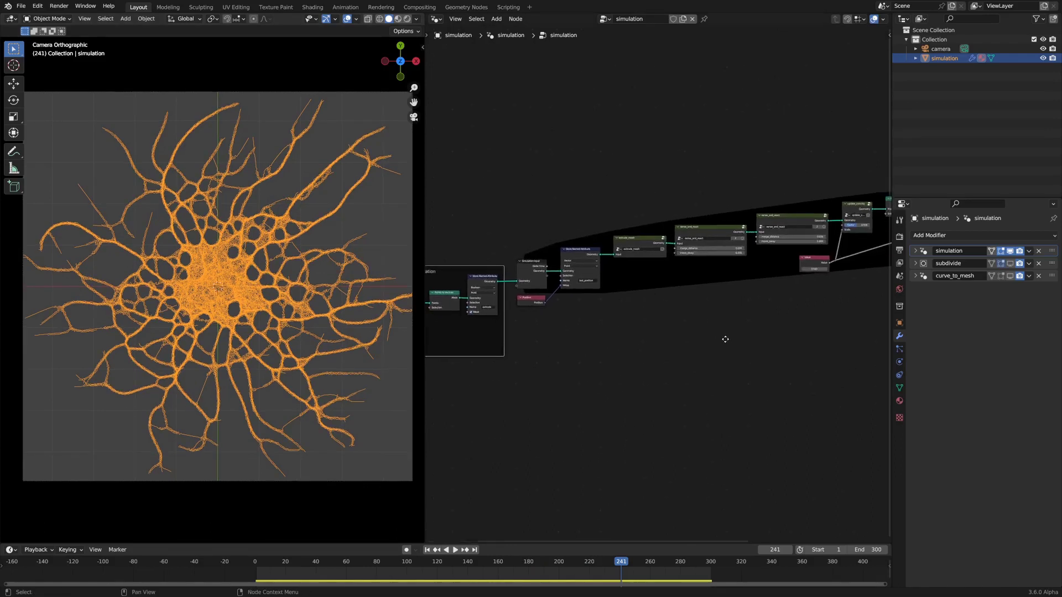
scroll(758, 303, "up", 4)
middle_click_drag(759, 303, 661, 323)
scroll(661, 322, "up", 1)
left_click(635, 232)
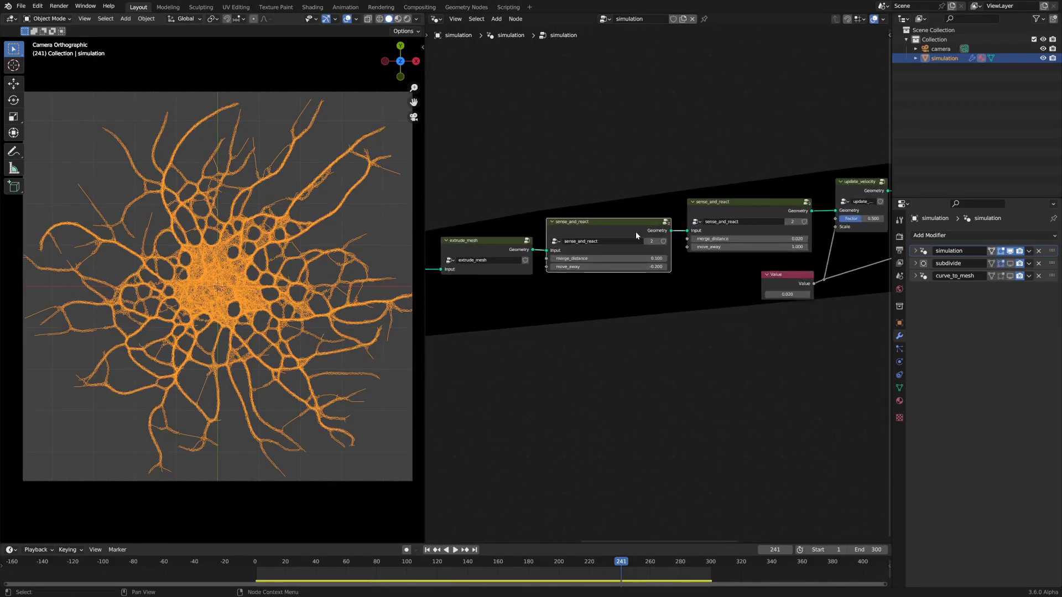
left_click(764, 206)
middle_click_drag(697, 287, 632, 311)
scroll(620, 380, "up", 2)
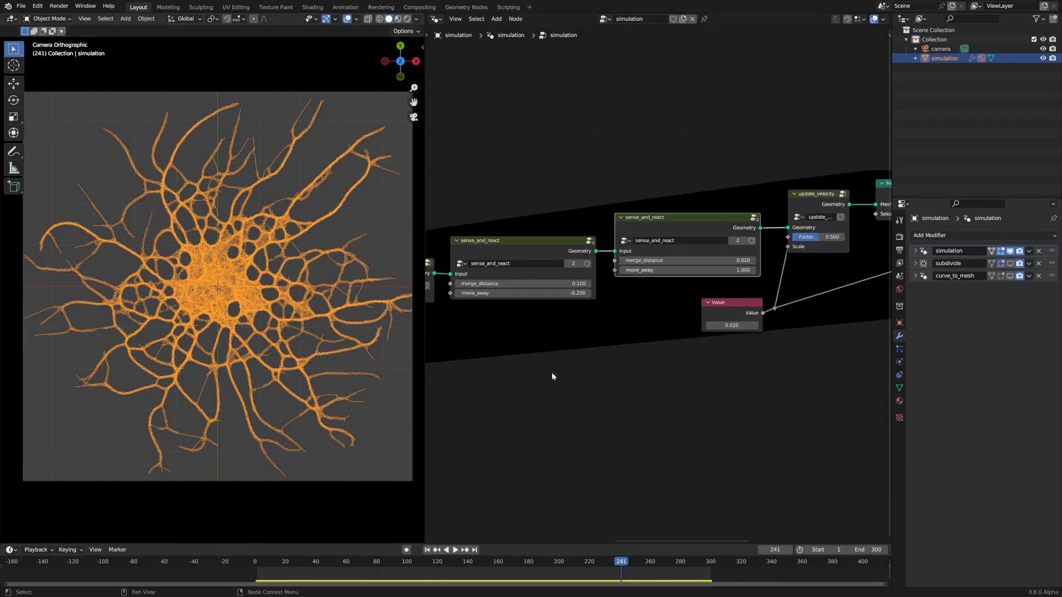
Step: Select the first sense_and_react node and look closely at one thick branch of the network in the viewport
middle_click_drag(570, 372, 575, 371)
left_click(519, 255)
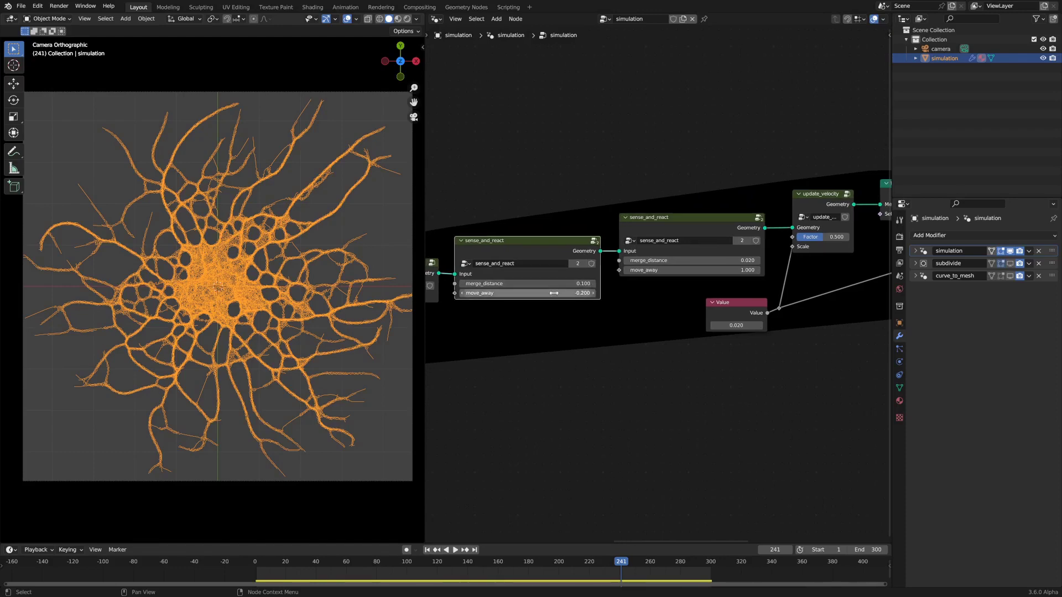
scroll(291, 248, "up", 6)
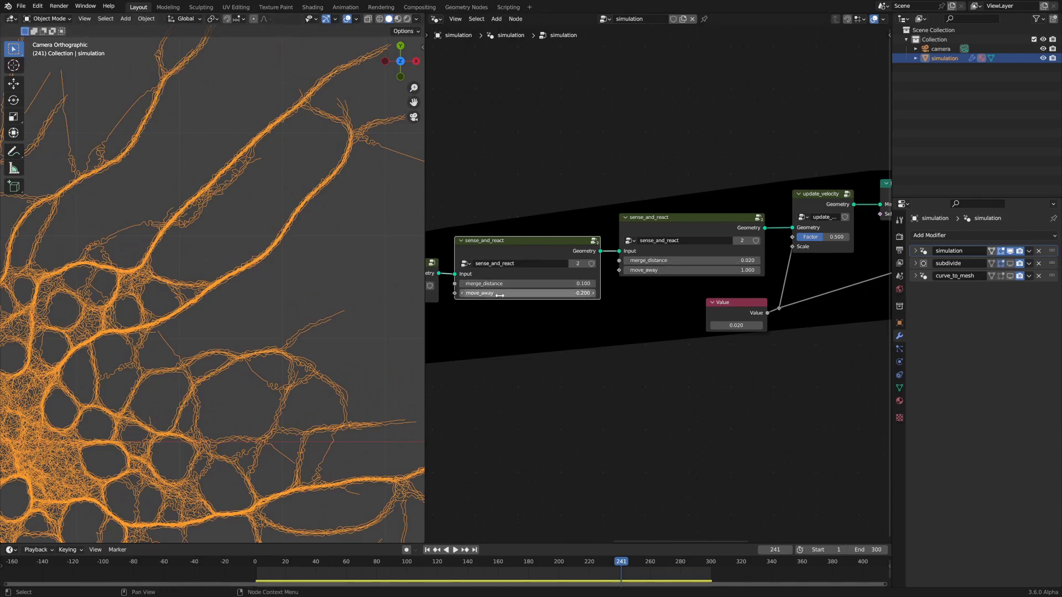
scroll(266, 283, "up", 8)
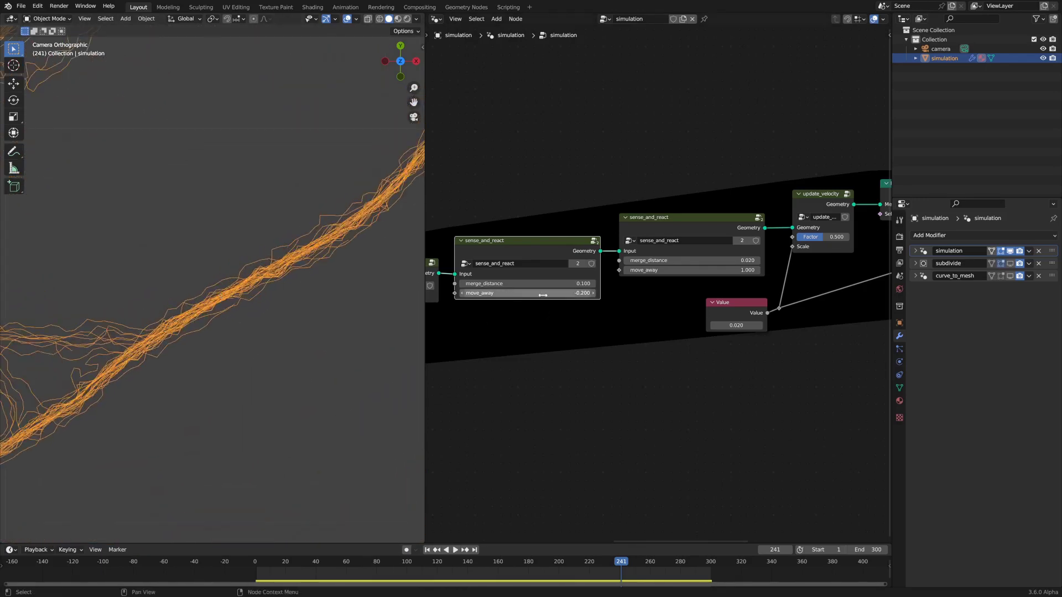
Step: Save the file and open the first sense_and_react group for editing, with its input side in view
middle_click_drag(567, 367, 638, 375)
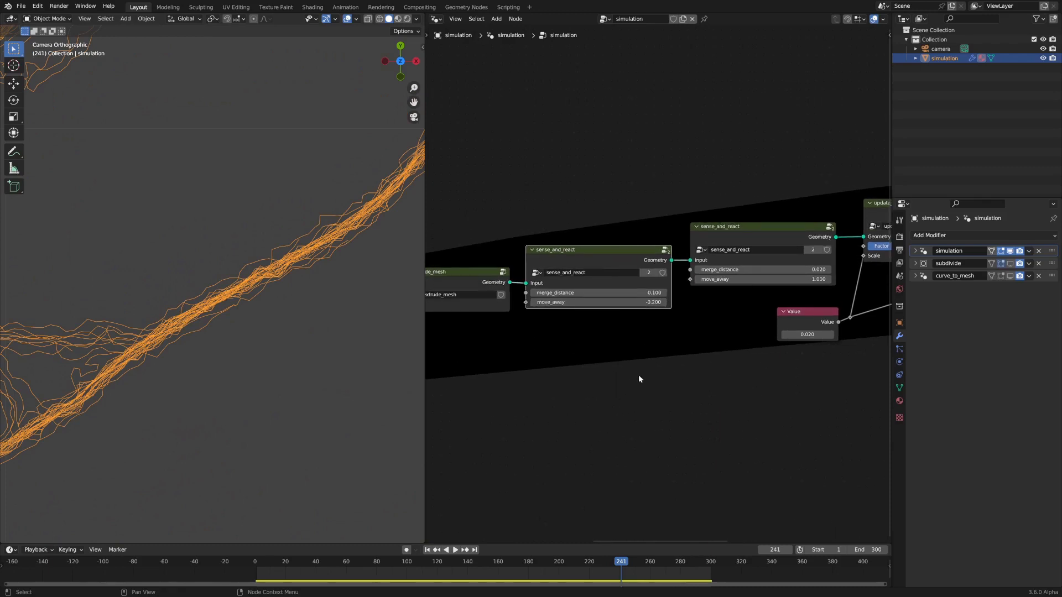
key("ctrl+s")
key("Tab")
scroll(578, 258, "down", 3)
middle_click_drag(564, 324, 653, 327)
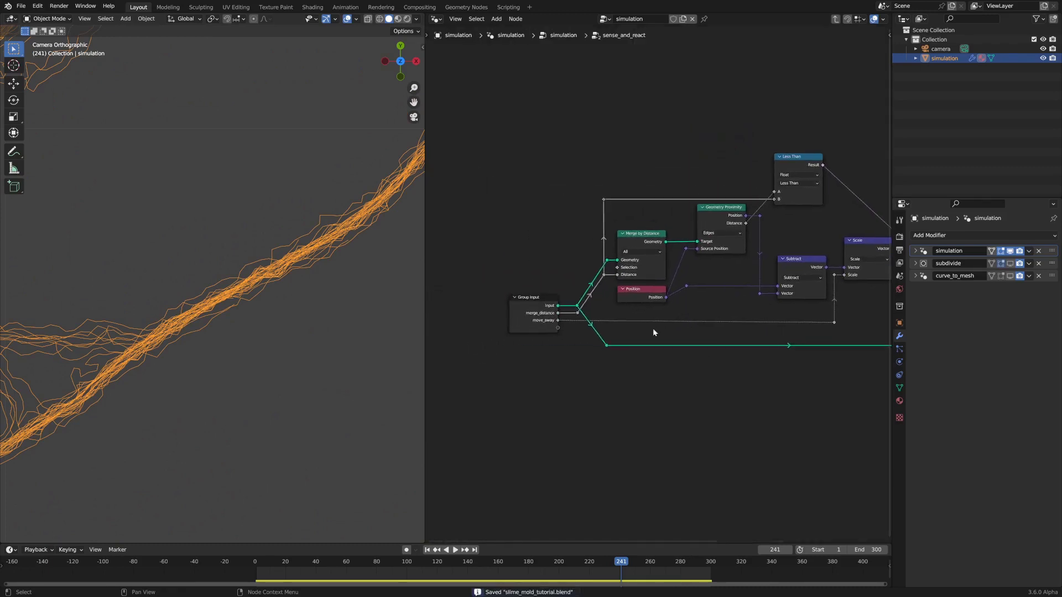
scroll(651, 324, "up", 2)
Step: Annotate a line along the core of the branch bundle, and circle a point on it and one on an outlying strand
left_click(634, 226)
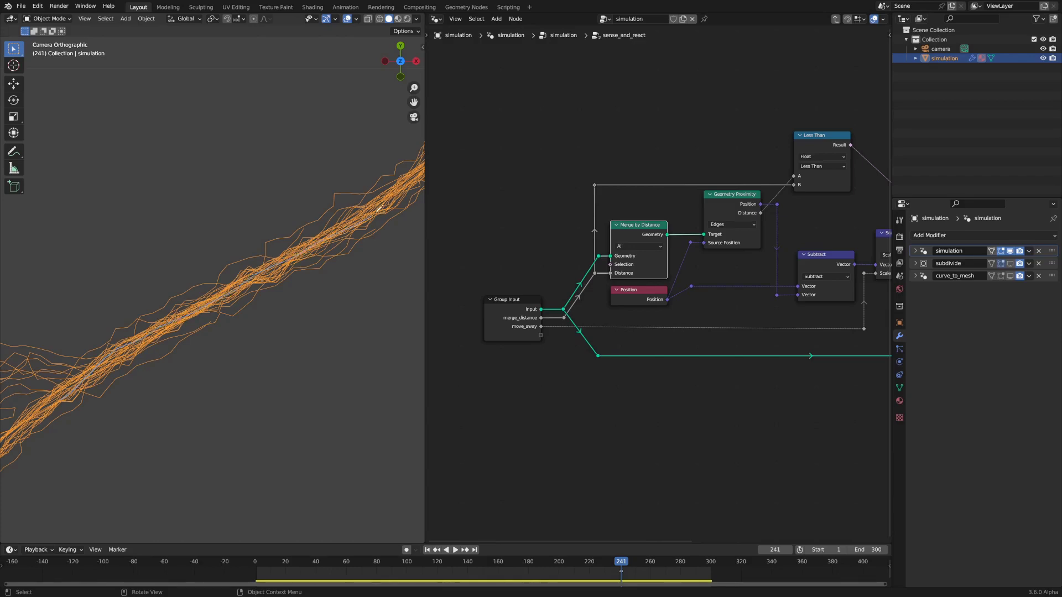
scroll(219, 309, "up", 5)
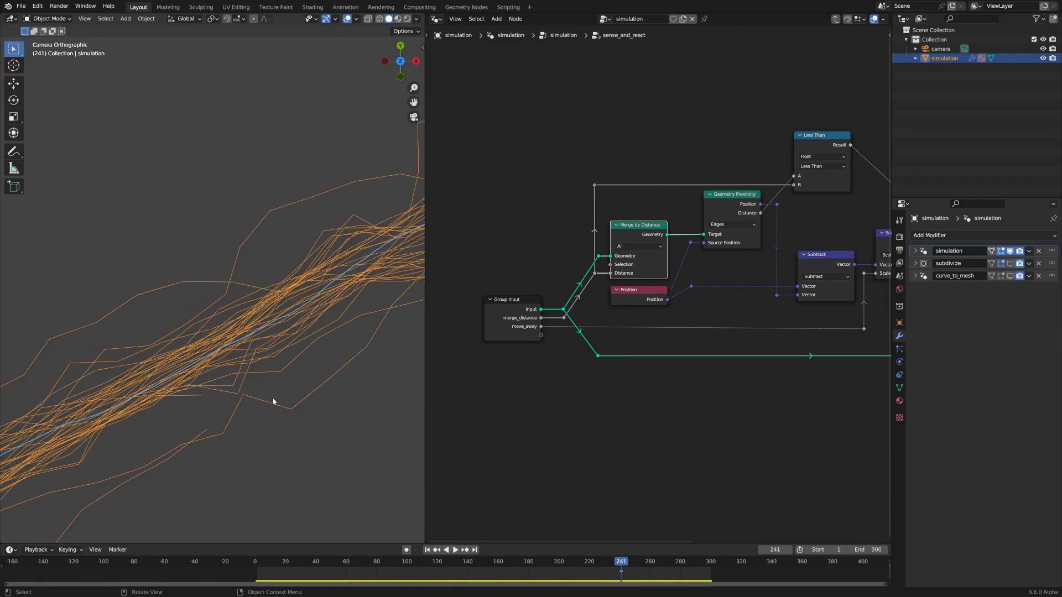
left_click(725, 239)
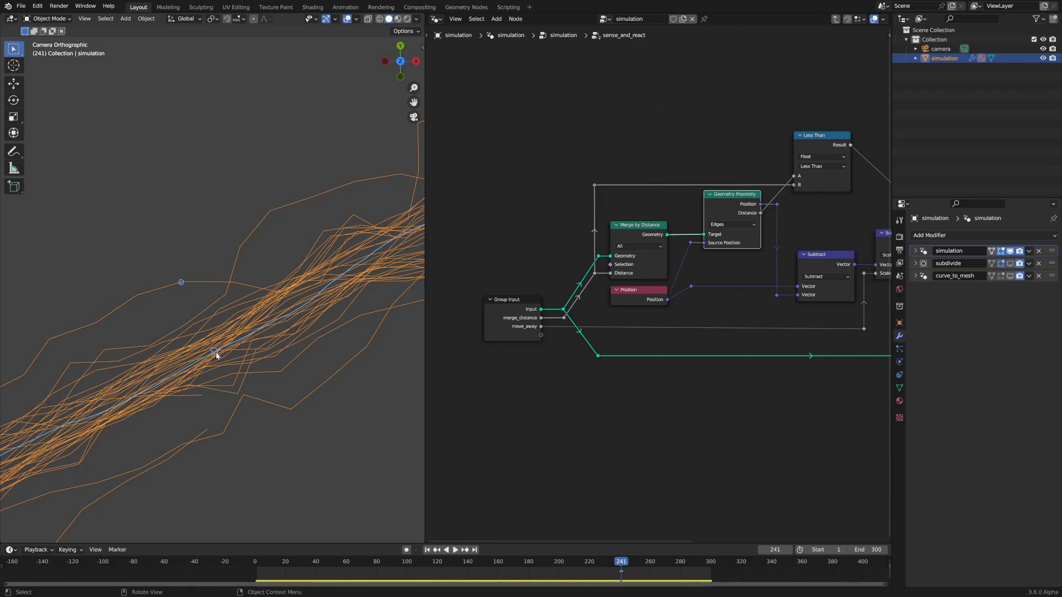
Step: Select the Position node and annotate an arrow from the circled point on the core line to the circled outlying point
middle_click_drag(711, 353, 592, 325)
left_click(520, 303)
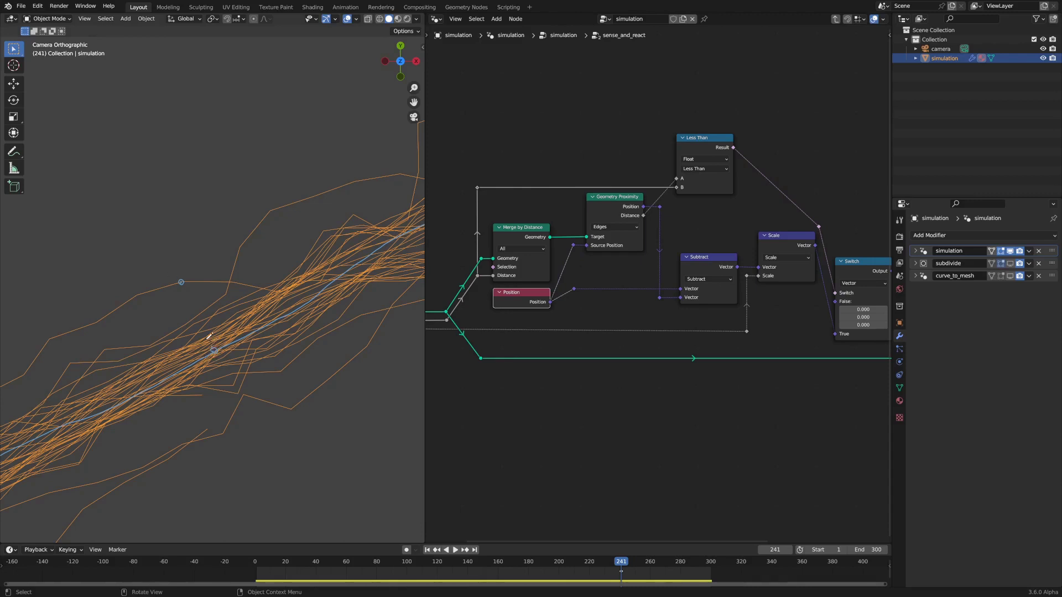
left_click_drag(214, 345, 184, 289)
Step: Examine how the Subtract vector and the move_away input feed the Scale node, and trace them back to Group Input
scroll(711, 356, "down", 1)
middle_click_drag(711, 357, 655, 360)
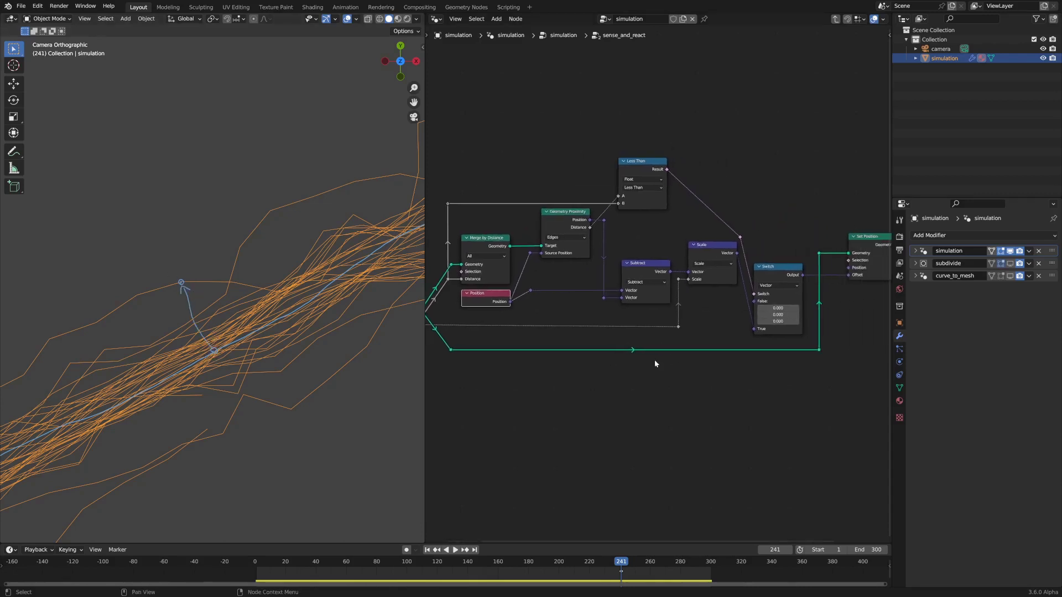
left_click(703, 246)
middle_click_drag(587, 289, 788, 271)
scroll(609, 314, "right", 8)
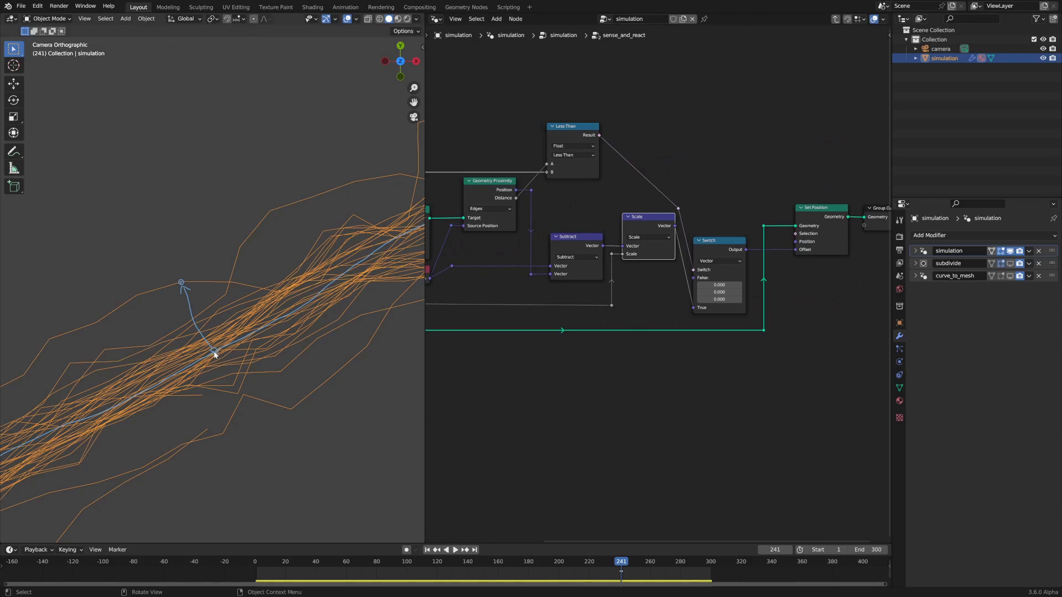
scroll(437, 315, "left", 4)
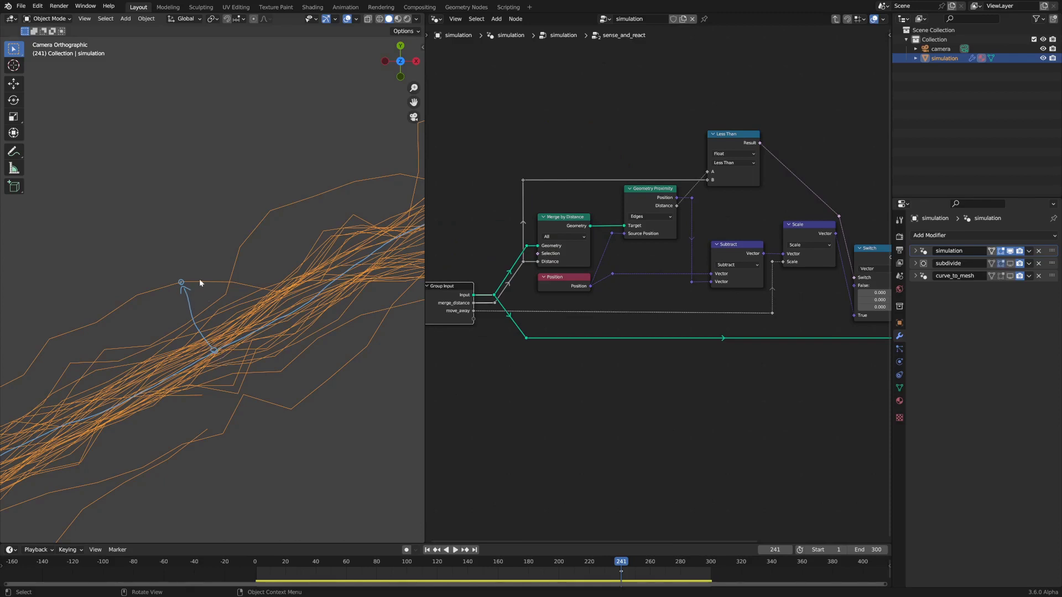
Step: Annotate a second stroke from beside the circled outlying point back toward the core line, and save the file
left_click_drag(196, 283, 224, 336)
middle_click_drag(508, 330, 591, 335)
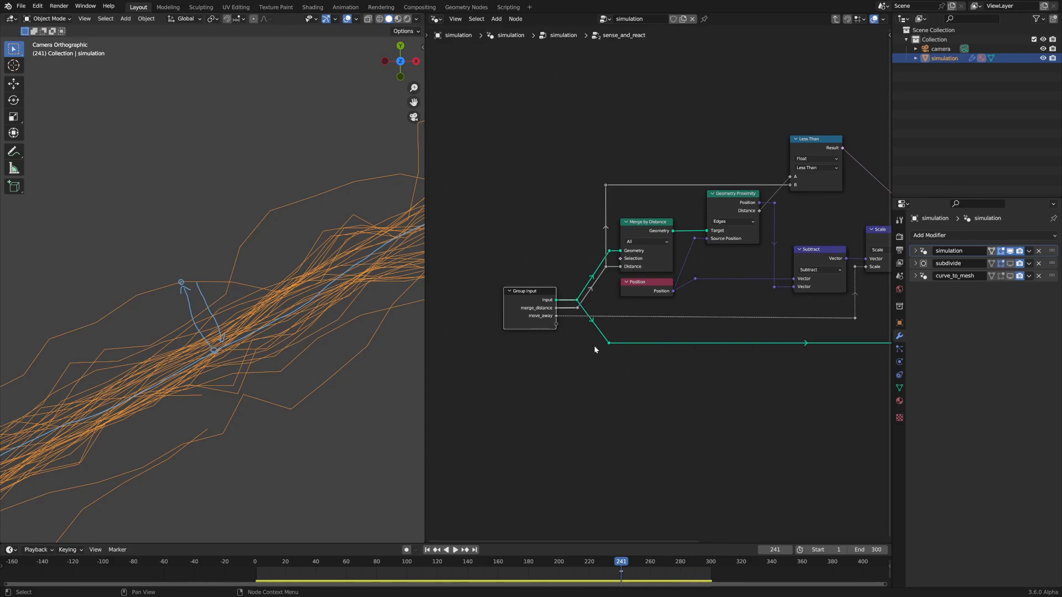
key("ctrl+s")
Step: Examine how the Less Than comparison controls the Switch node in the sense_and_react group
middle_click_drag(762, 345, 707, 343)
left_click(765, 153)
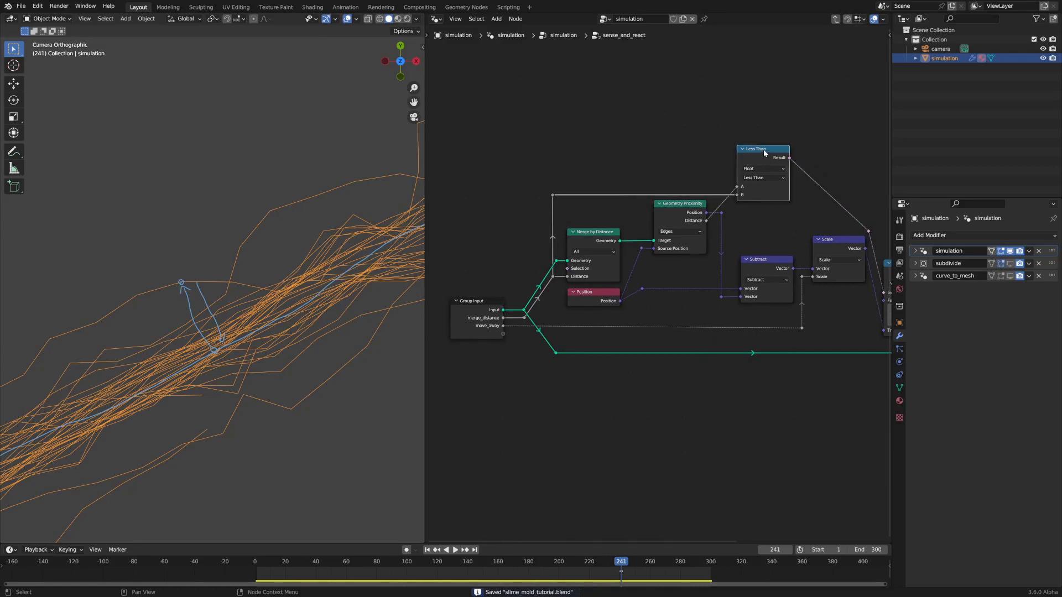
middle_click_drag(800, 207, 744, 194)
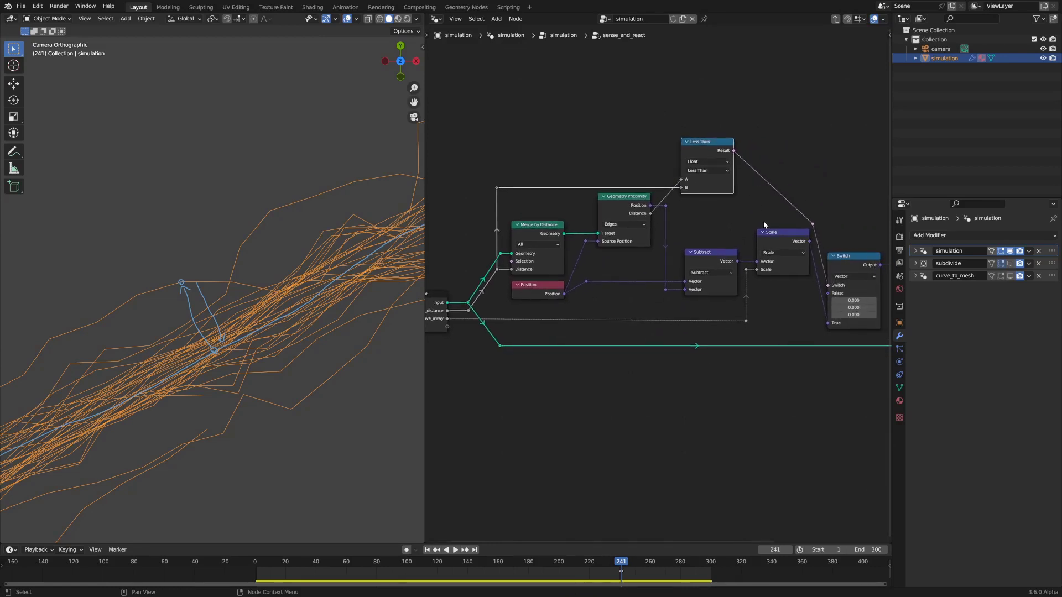
left_click(851, 265)
middle_click_drag(803, 227, 756, 245)
scroll(721, 214, "down", 2)
scroll(716, 213, "up", 1)
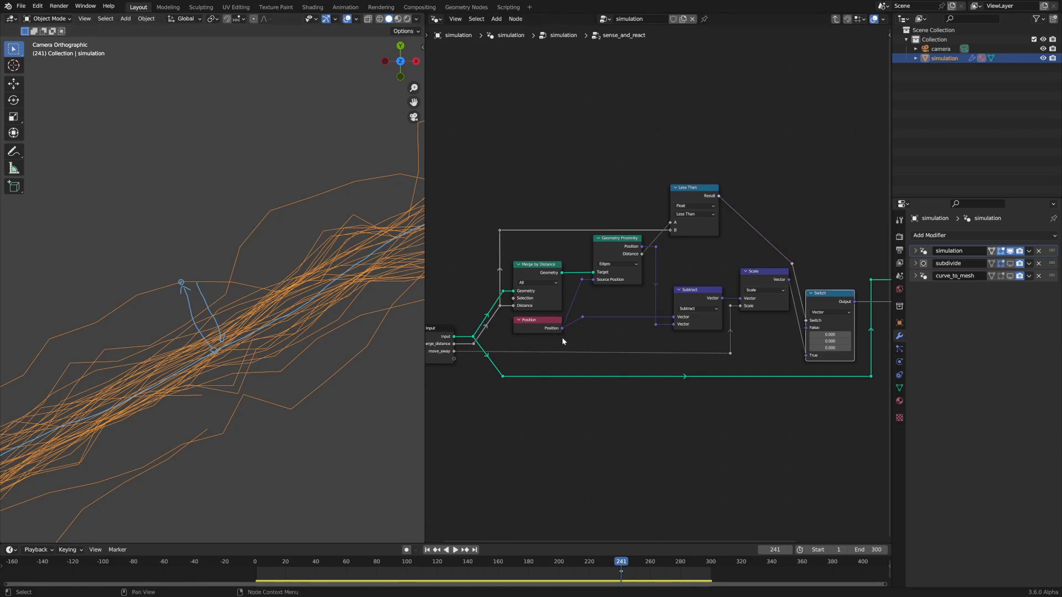
Step: Trace the Geometry Proximity distance and the merge_distance input into the A and B inputs of Less Than
scroll(460, 344, "up", 1)
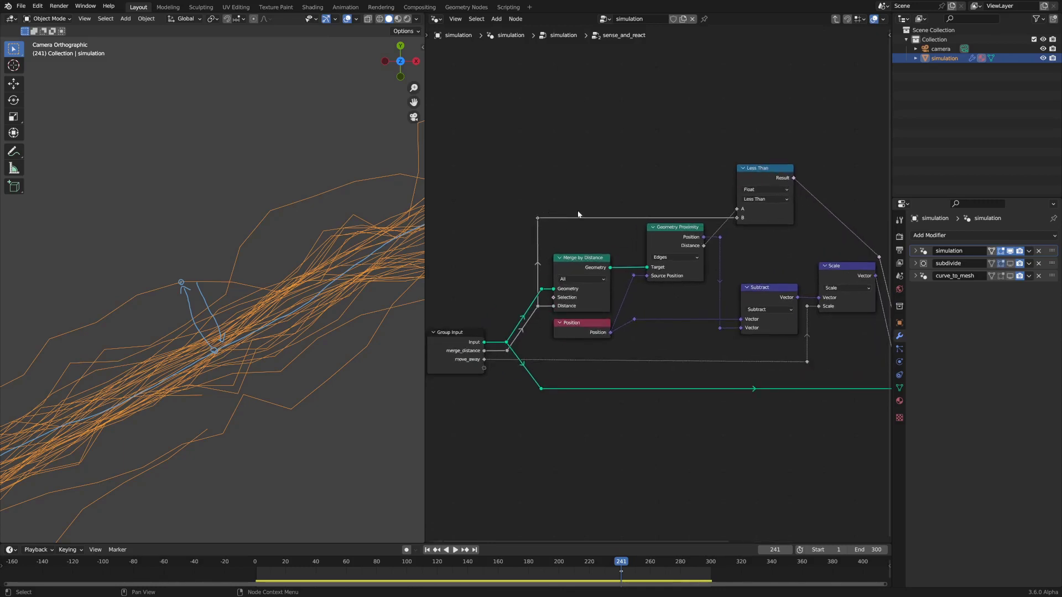
left_click(671, 236)
middle_click_drag(742, 249, 658, 252)
scroll(605, 248, "up", 4)
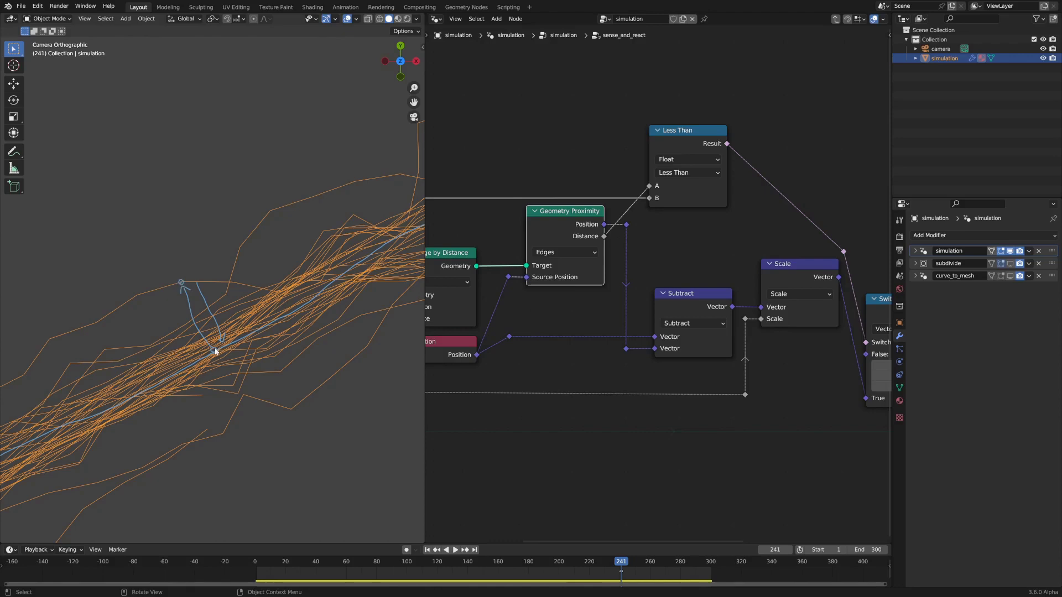
scroll(655, 267, "down", 1)
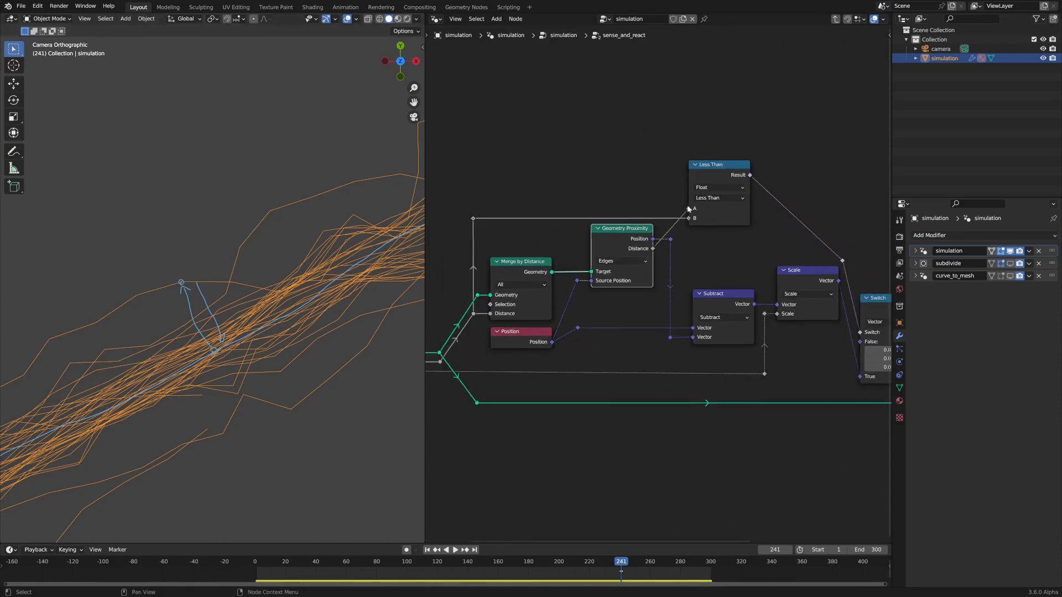
left_click_drag(686, 211, 688, 221)
middle_click_drag(440, 351, 541, 336)
middle_click_drag(745, 174, 551, 198)
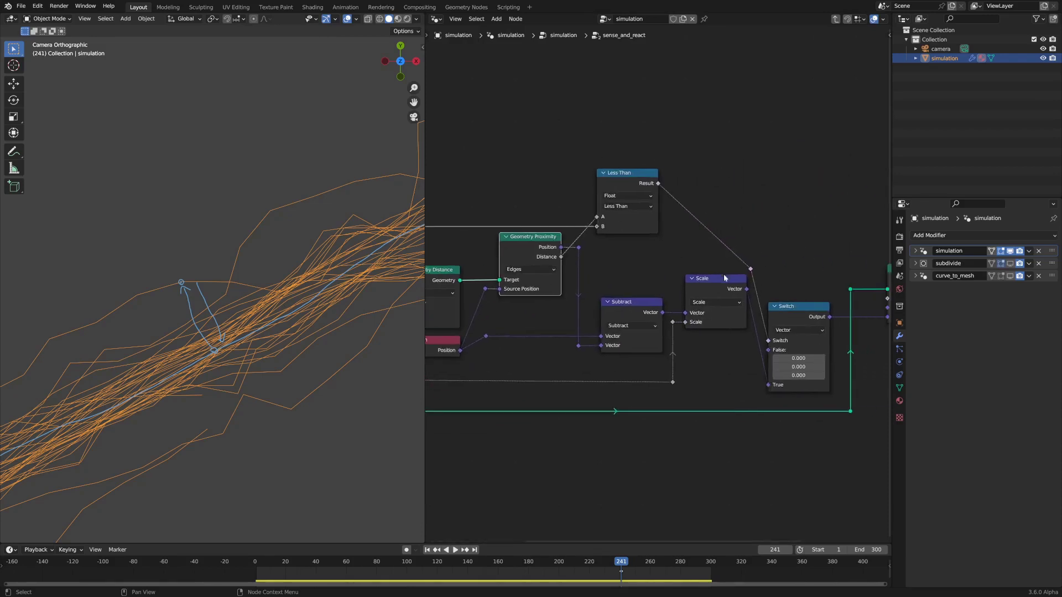
Step: Examine how the Switch chooses between the zero vector and the scaled vector to drive the Set Position offset
middle_click_drag(723, 275, 650, 225)
scroll(663, 232, "up", 4)
left_click(745, 257)
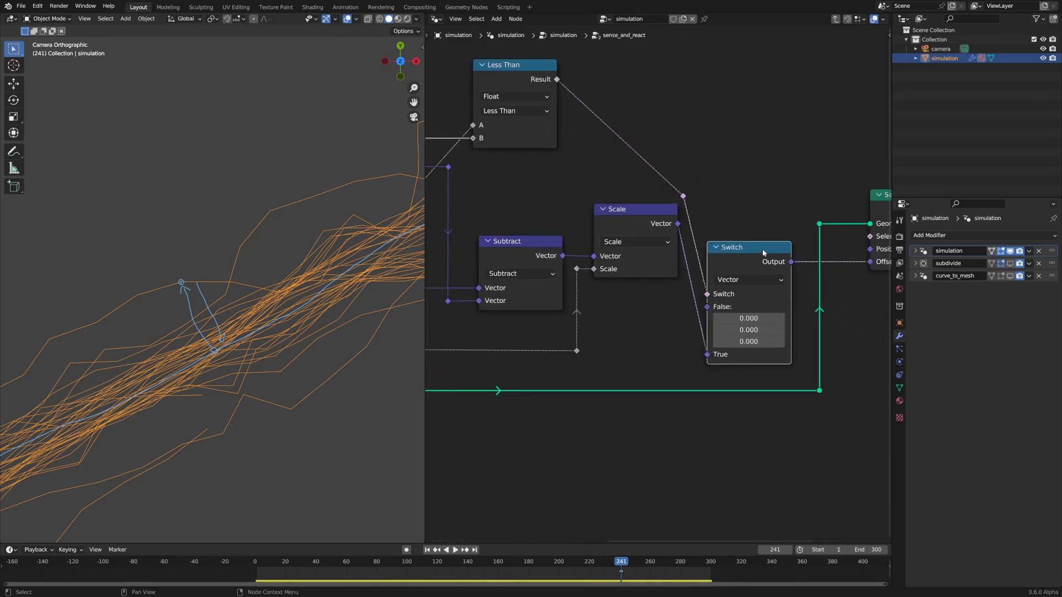
middle_click_drag(763, 253, 688, 205)
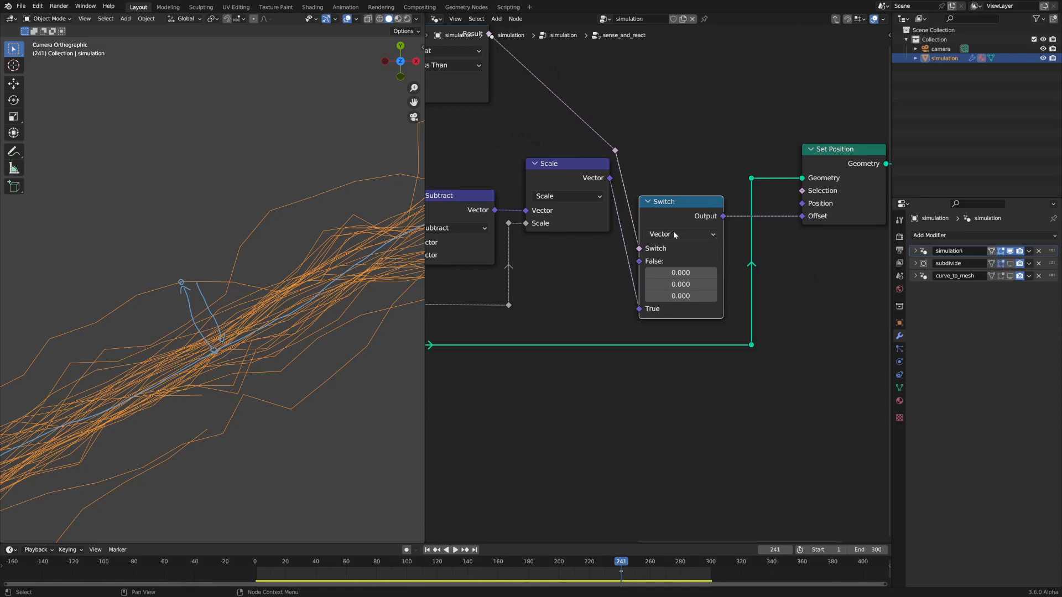
scroll(556, 314, "down", 3)
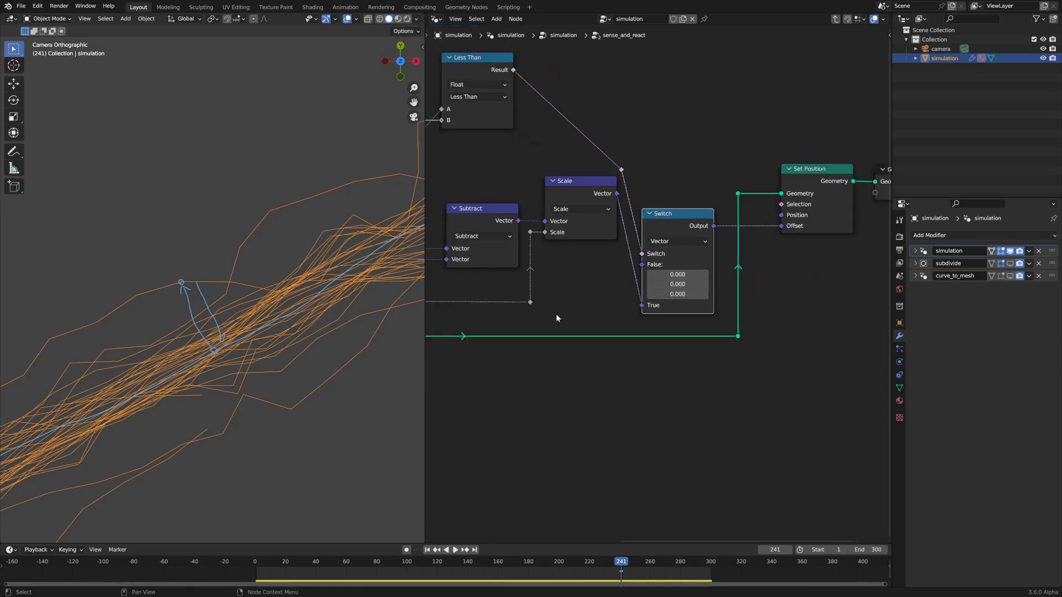
middle_click_drag(556, 313, 636, 279)
left_click(655, 166)
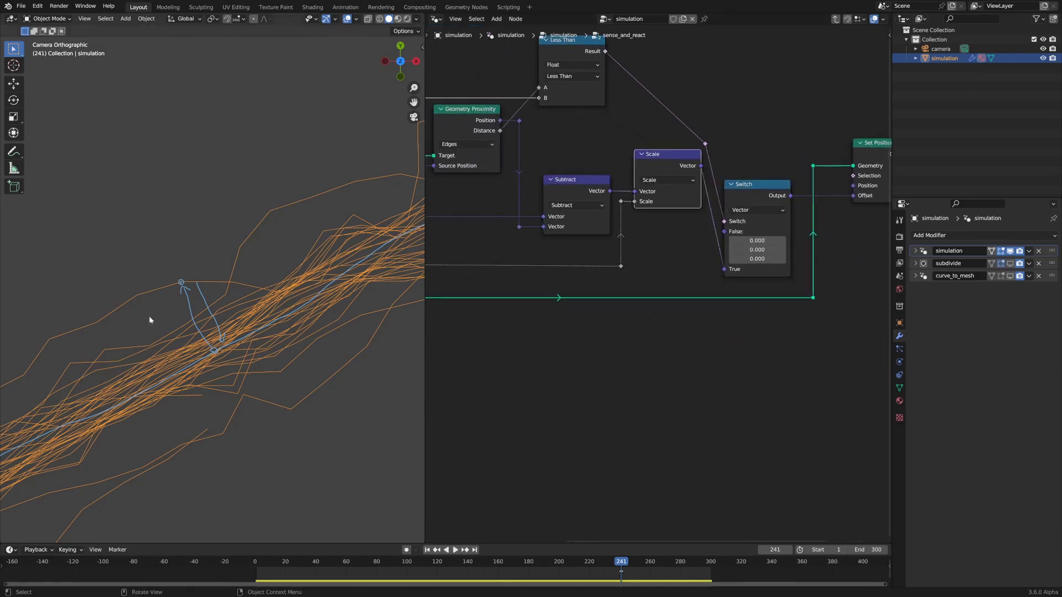
middle_click_drag(748, 166, 614, 254)
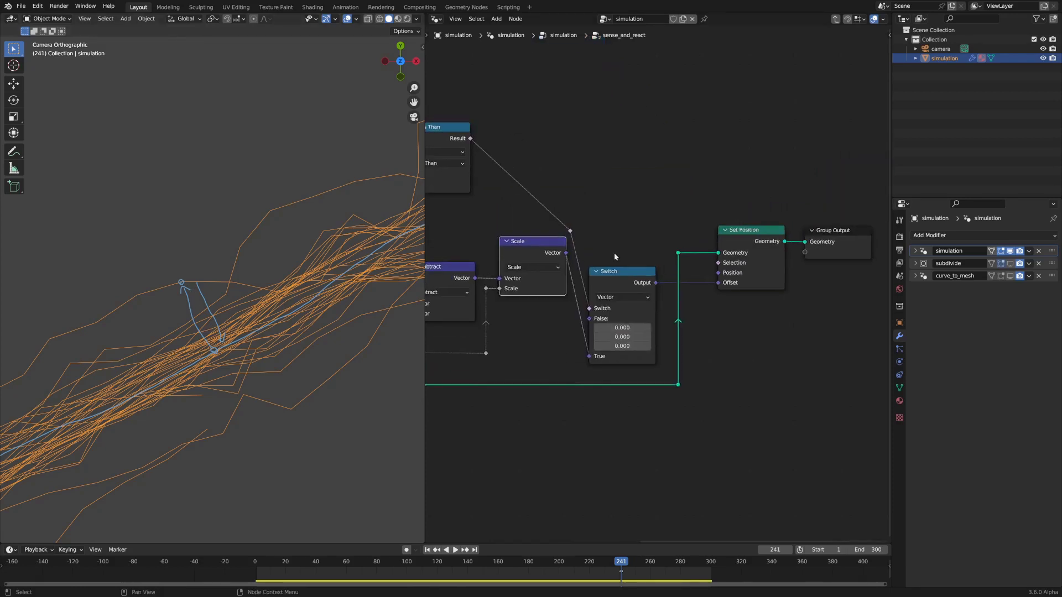
left_click(618, 307)
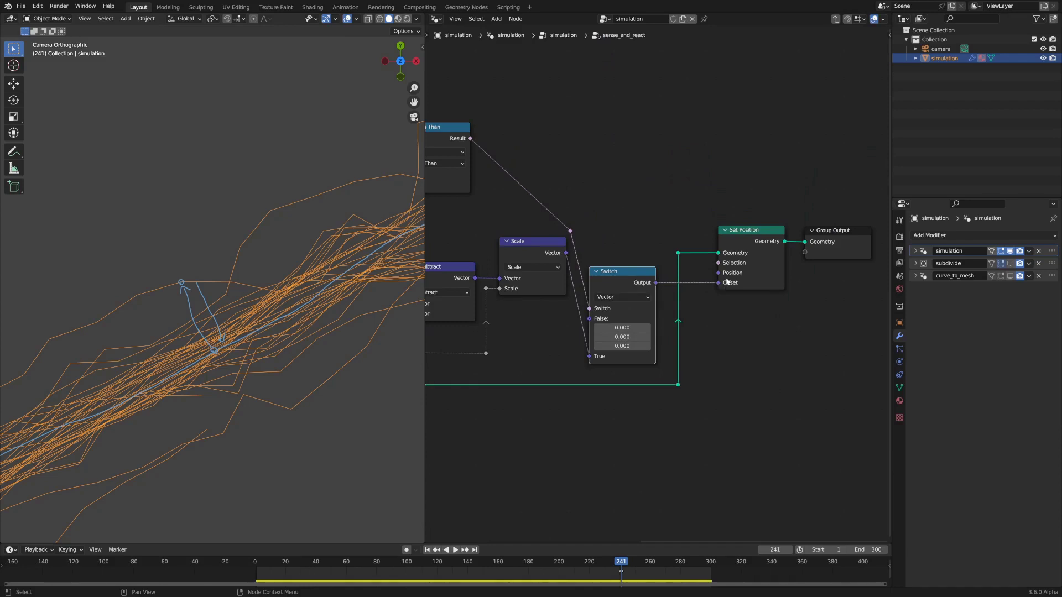
left_click(752, 241)
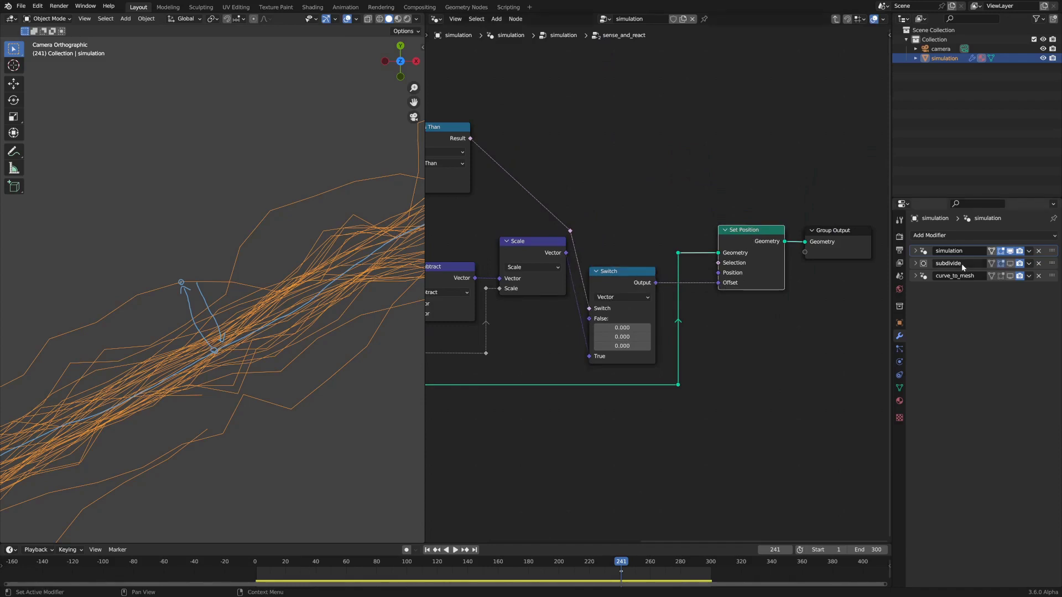
left_click(841, 249)
Step: Return to the parent tree and compare the merge_distance and move_away settings of the two sense_and_react nodes
key("Tab")
middle_click_drag(700, 334, 672, 343)
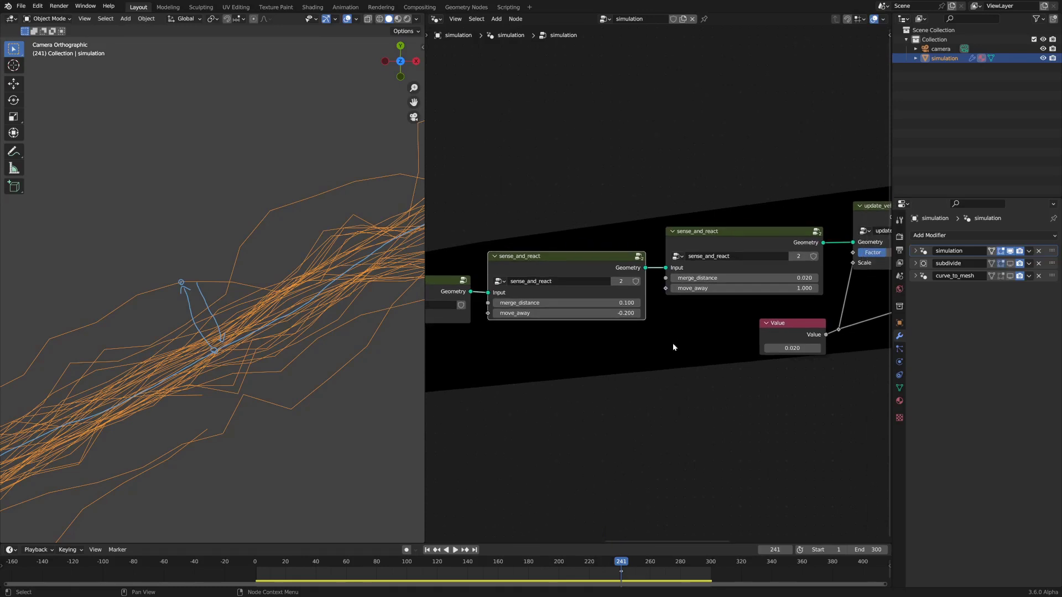
left_click(703, 239)
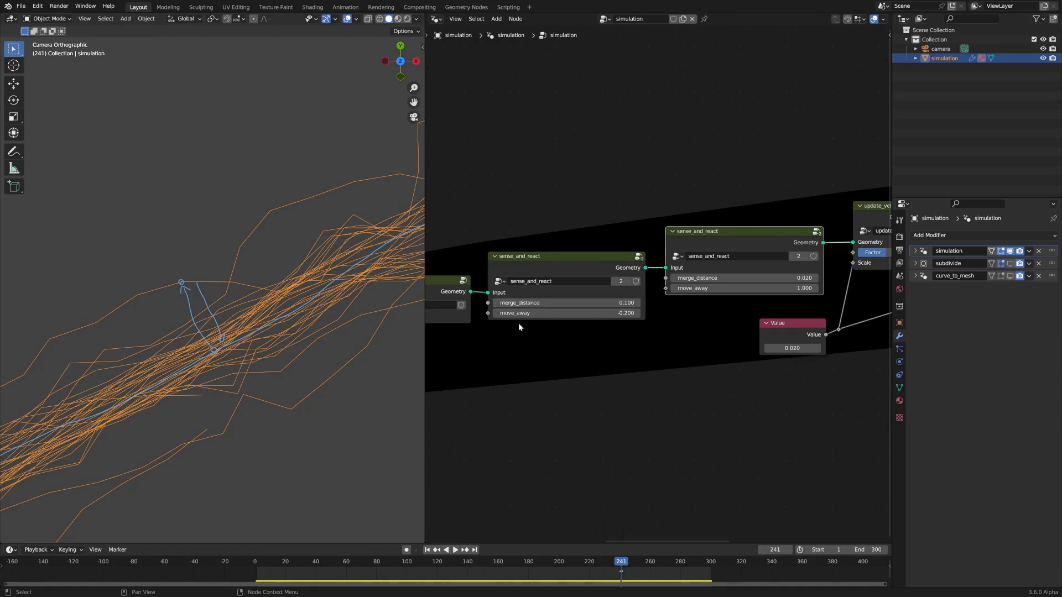
scroll(665, 299, "up", 2)
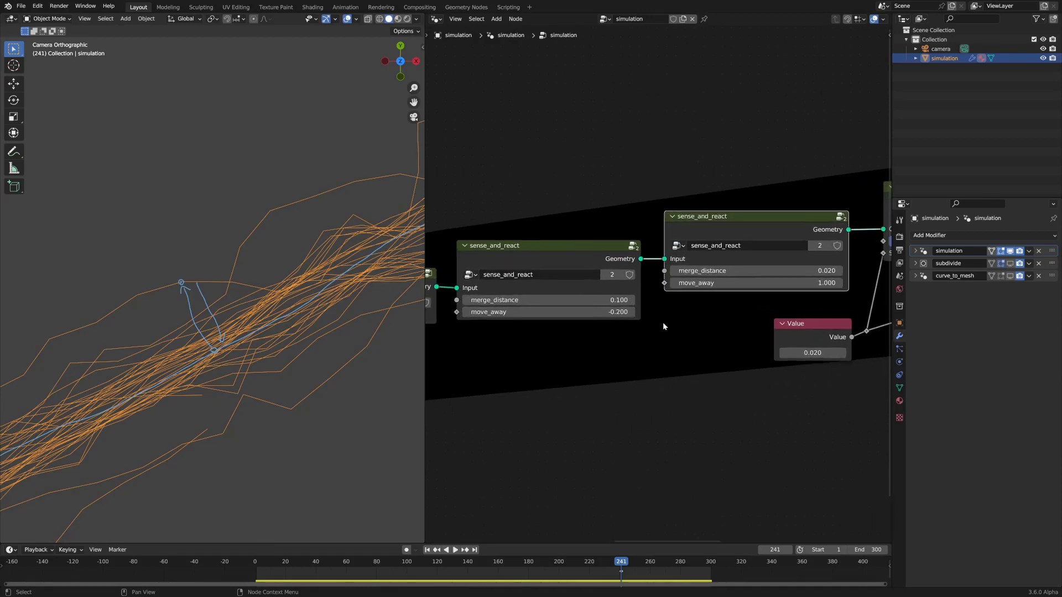
left_click(561, 251)
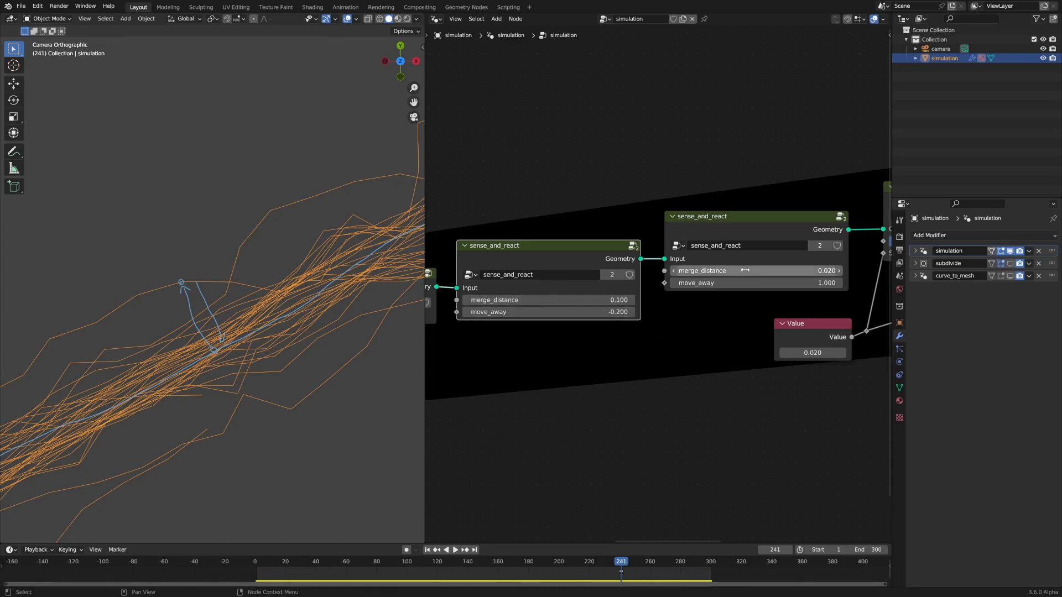
Step: Examine the bundled strands and branching loops of the slime mold network in the viewport at frame 241
scroll(728, 295, "down", 2)
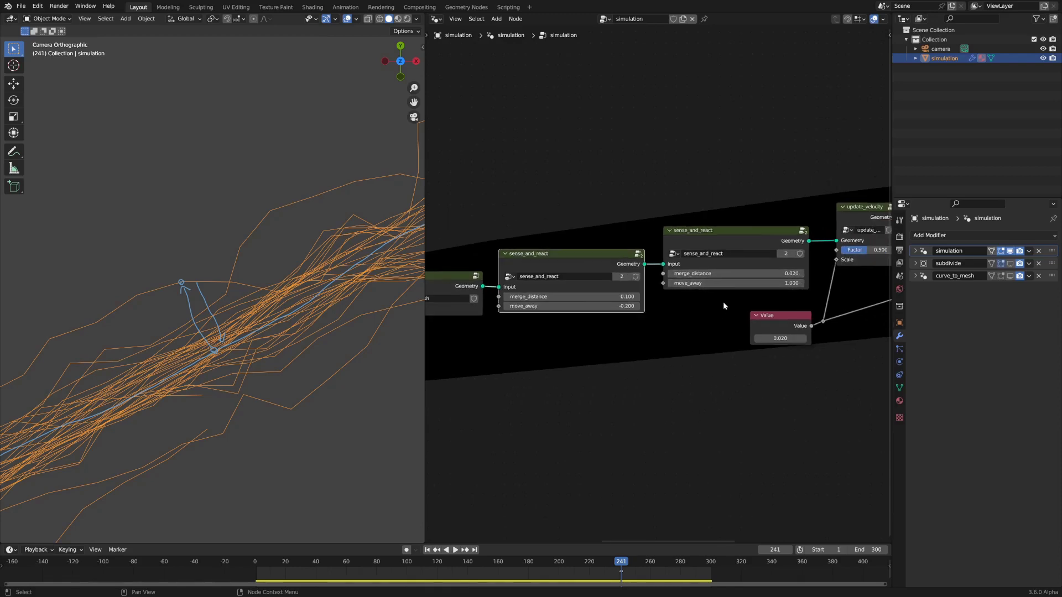
scroll(696, 320, "down", 2)
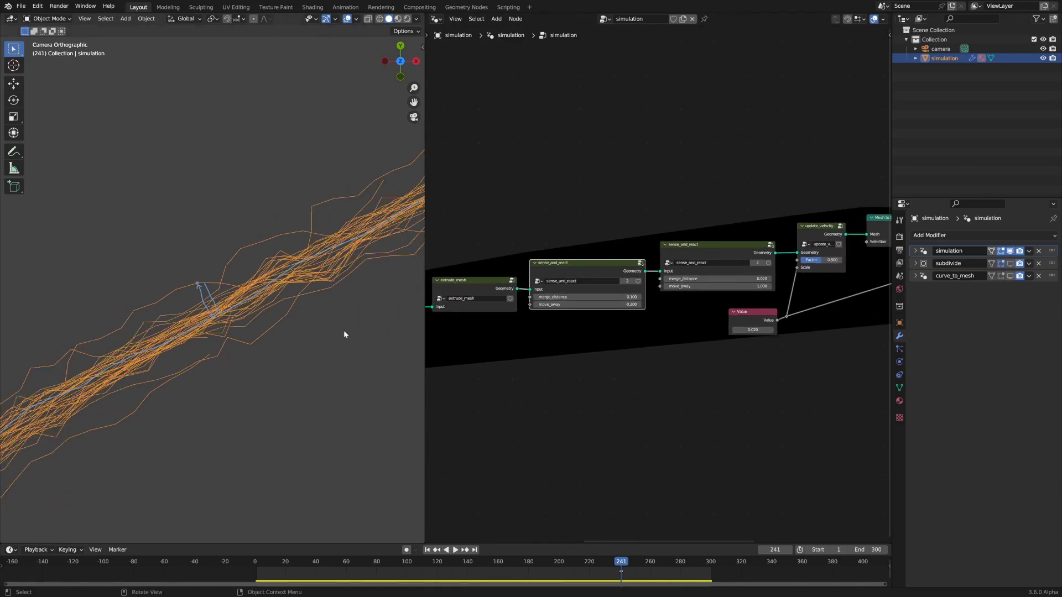
scroll(304, 323, "down", 6)
middle_click_drag(250, 317, 328, 360, "shift")
scroll(327, 360, "down", 4)
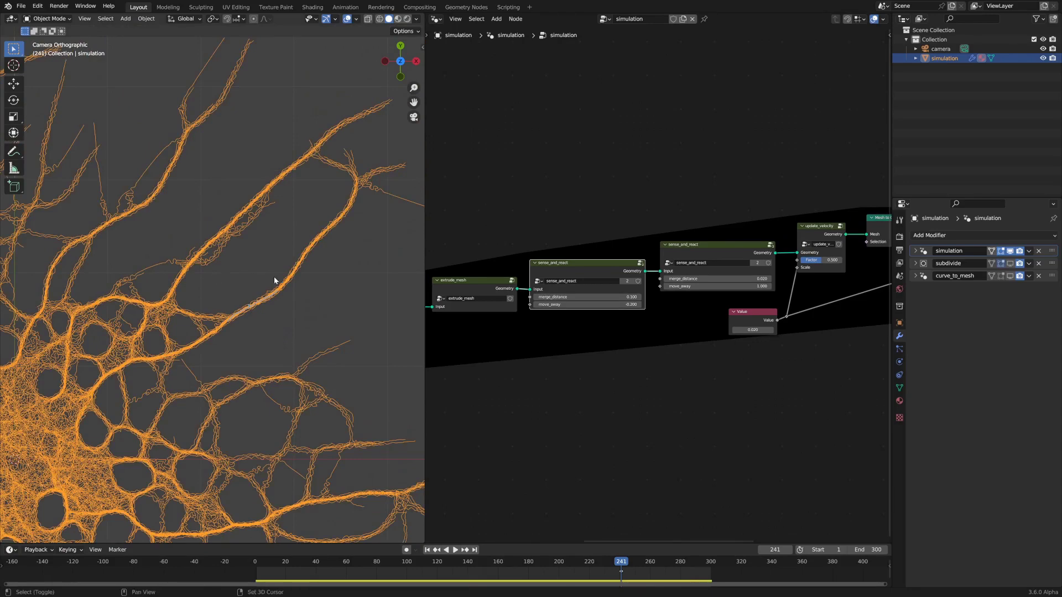
middle_click_drag(274, 277, 424, 300, "shift")
scroll(181, 311, "up", 3)
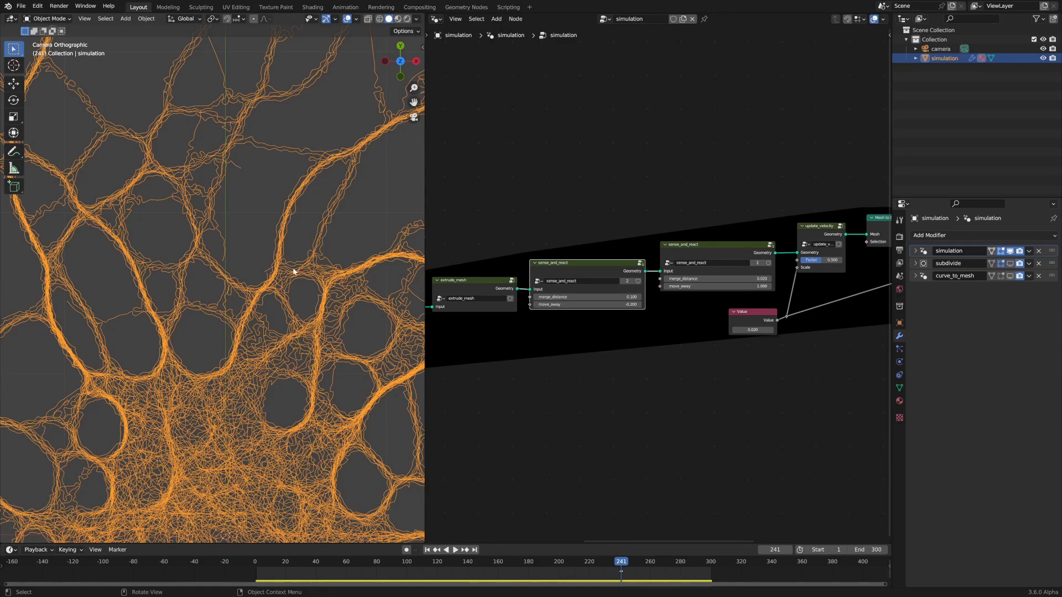
scroll(362, 247, "up", 4)
middle_click_drag(360, 214, 212, 294, "shift")
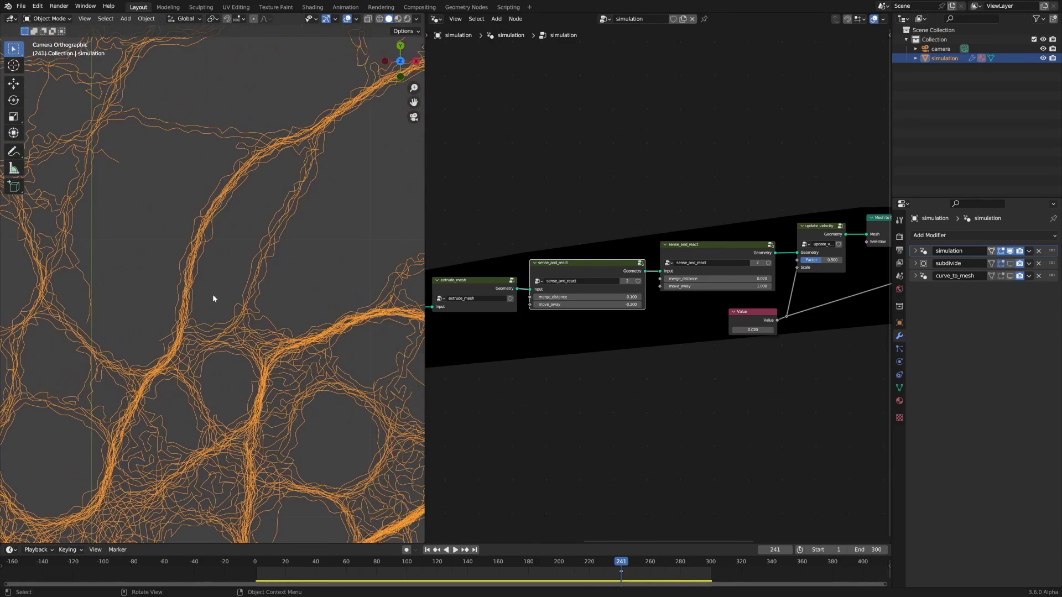
Step: Play the simulation to watch the network grow and merge, and stop playback at frame 158
scroll(212, 295, "down", 2)
key("space")
scroll(219, 354, "down", 4)
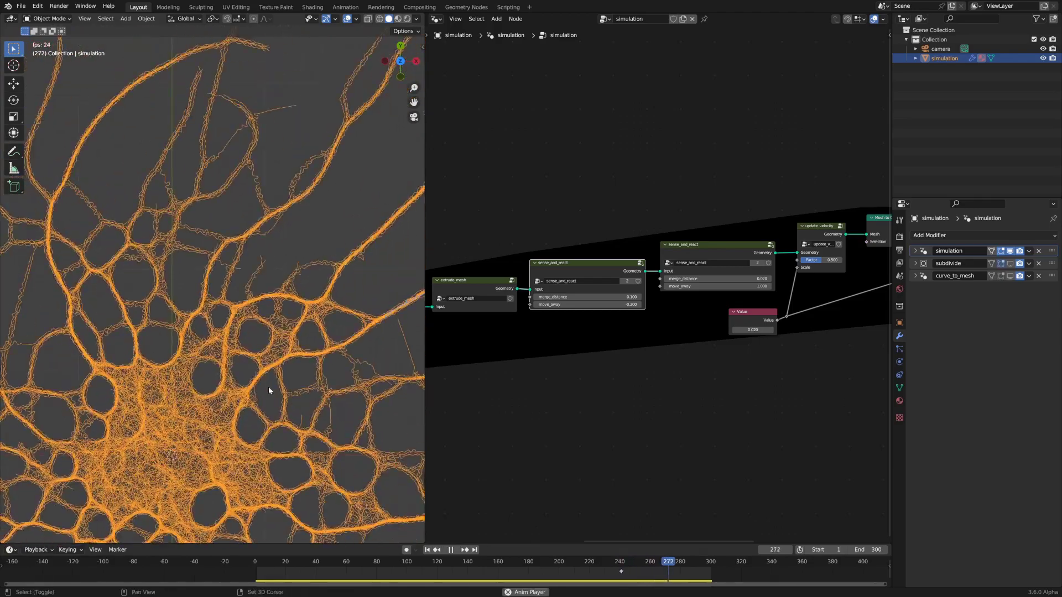
middle_click_drag(268, 386, 225, 353, "shift")
scroll(224, 353, "up", 4)
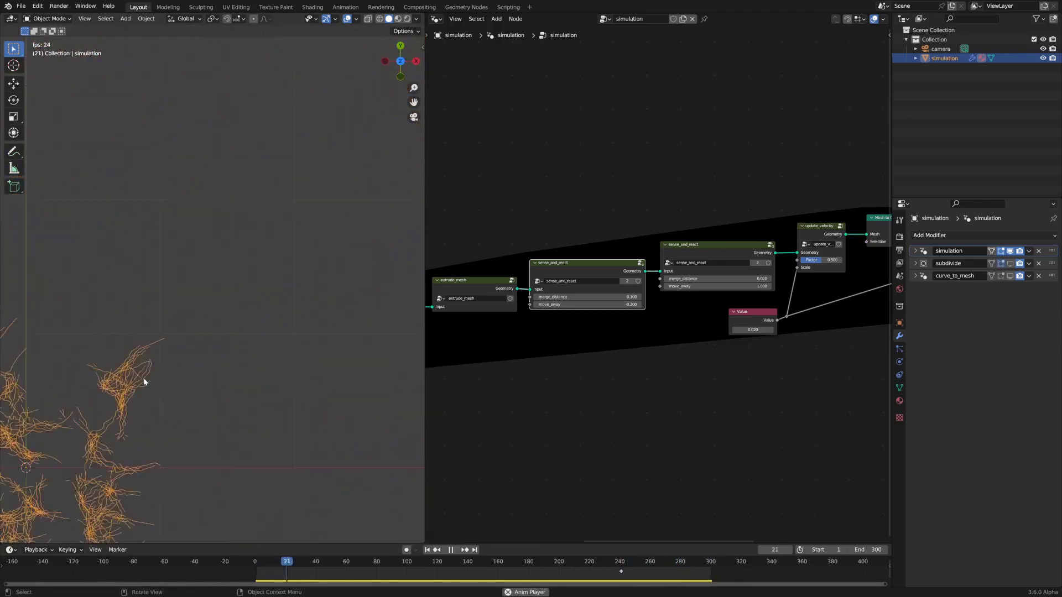
scroll(204, 357, "down", 3)
middle_click_drag(204, 356, 217, 376, "shift")
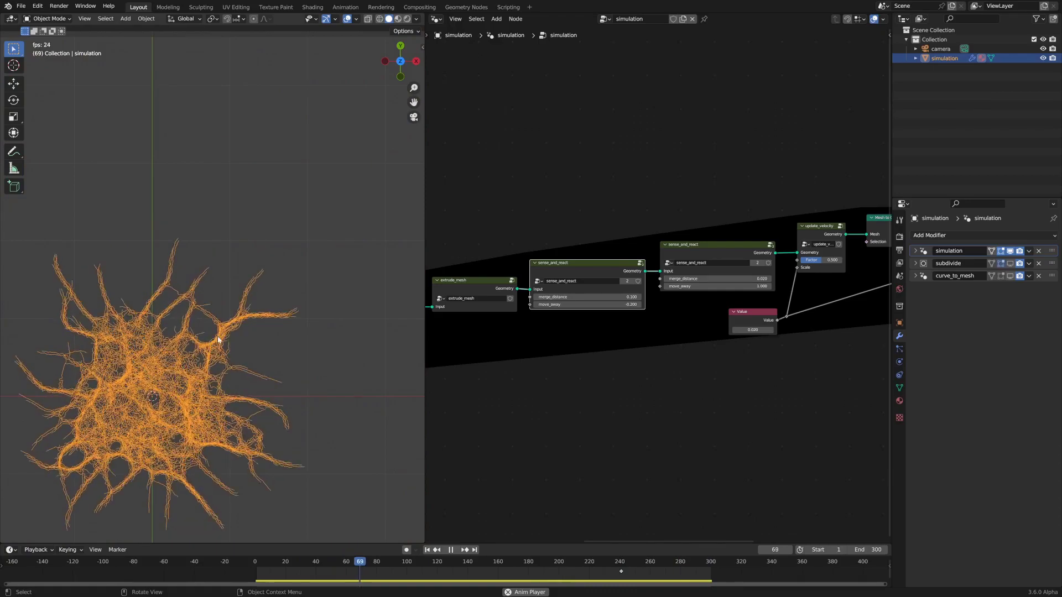
middle_click_drag(250, 327, 217, 339, "ctrl")
key("space")
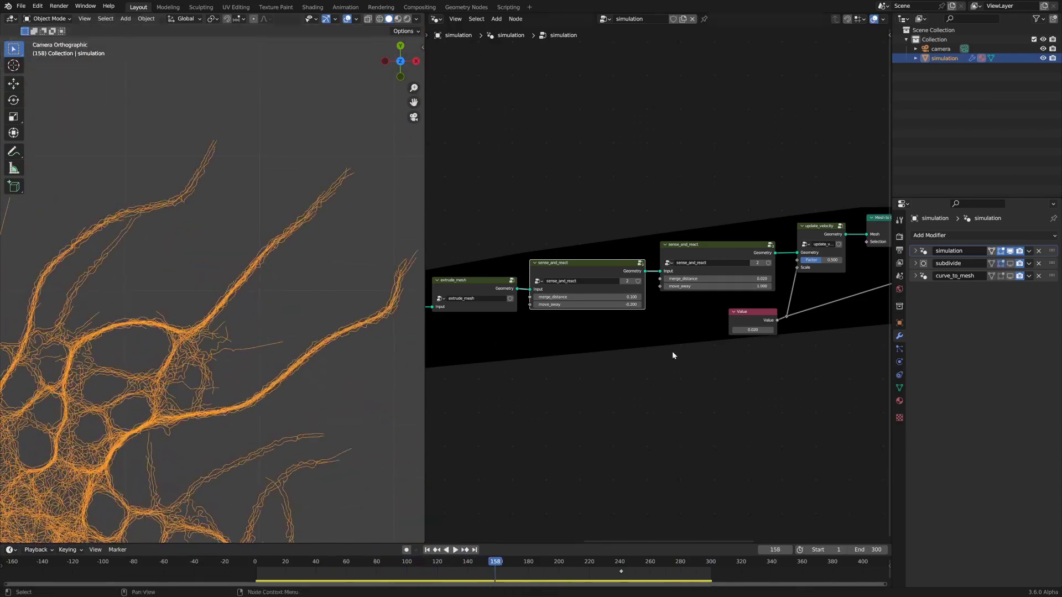
Step: Bypass the second sense_and_react node by linking the first one's Geometry output to update_velocity, and replay the simulation from the start
scroll(645, 379, "up", 1)
left_click_drag(658, 269, 821, 248)
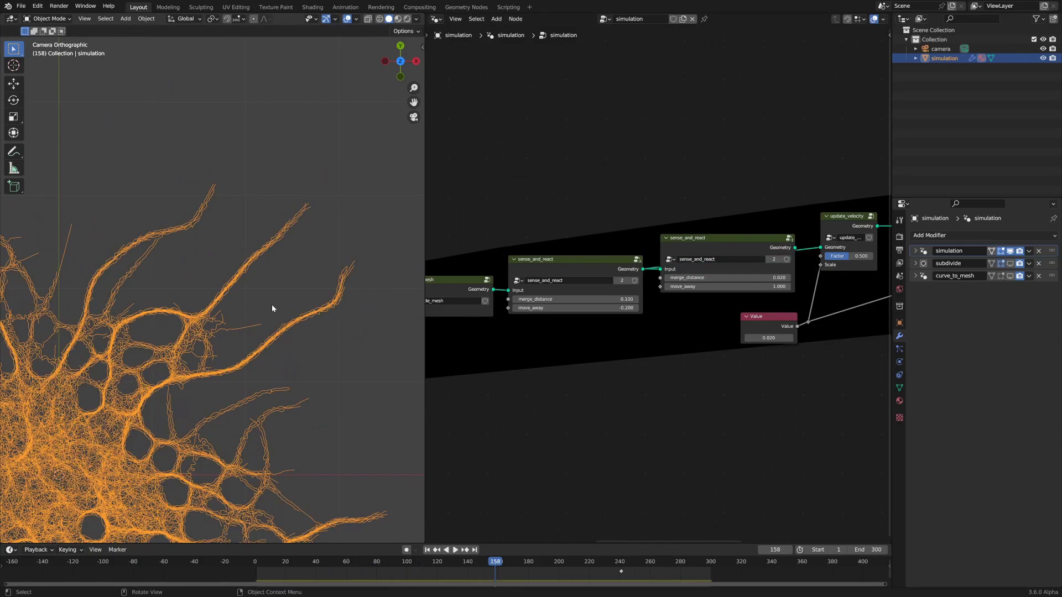
key("space")
scroll(271, 312, "up", 4)
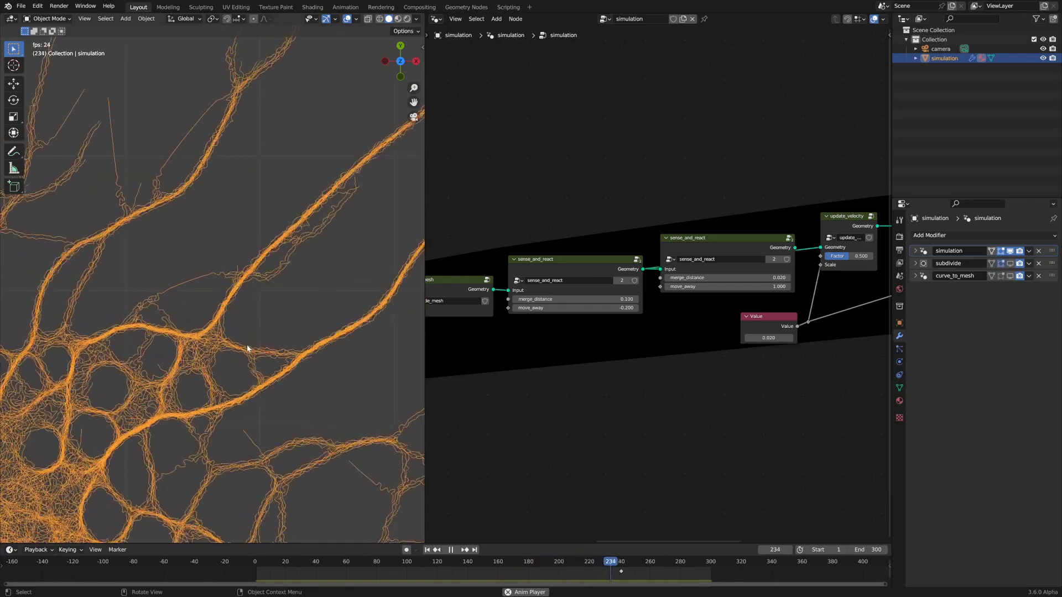
scroll(248, 347, "down", 4)
middle_click_drag(248, 348, 304, 356, "shift")
scroll(306, 356, "up", 5)
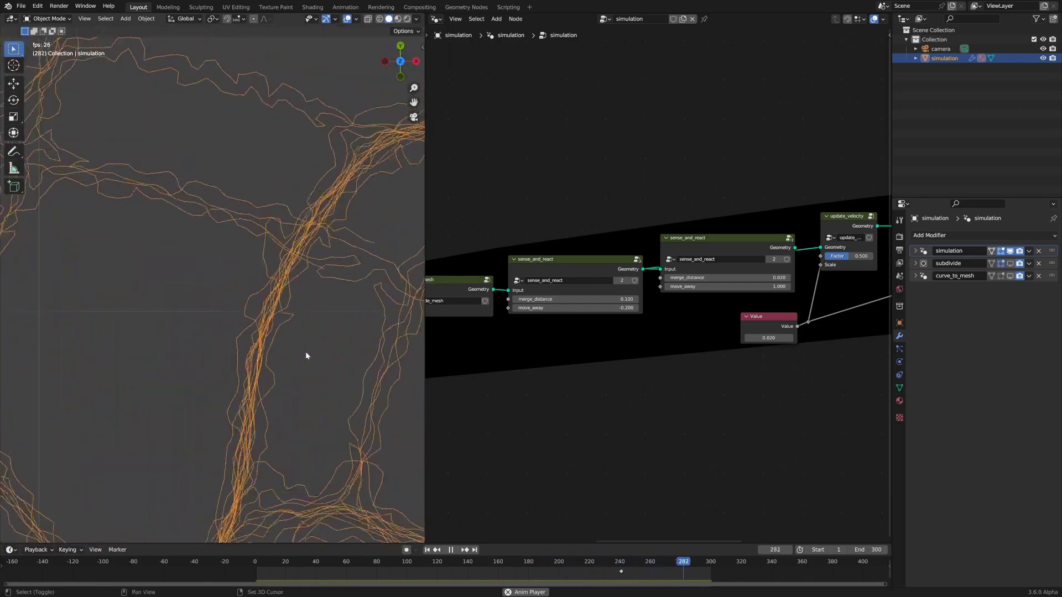
scroll(256, 387, "down", 6)
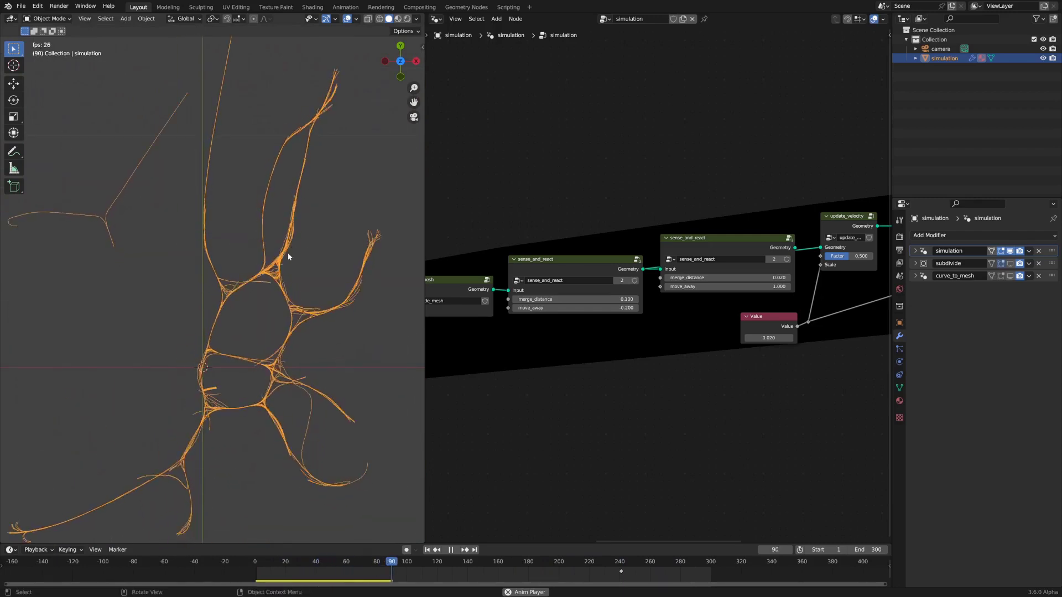
scroll(271, 304, "up", 3)
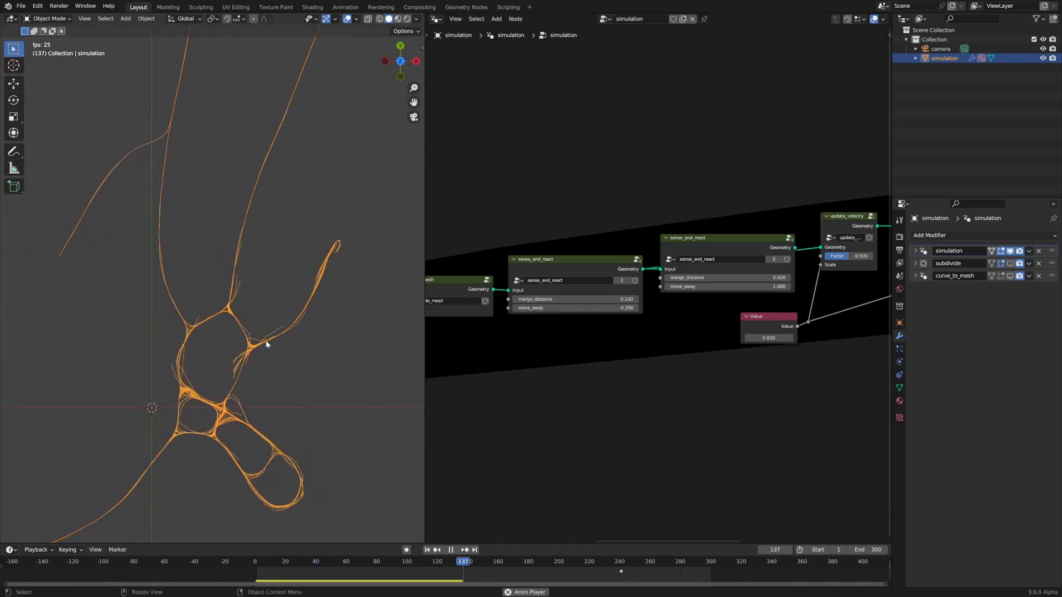
scroll(260, 330, "down", 6)
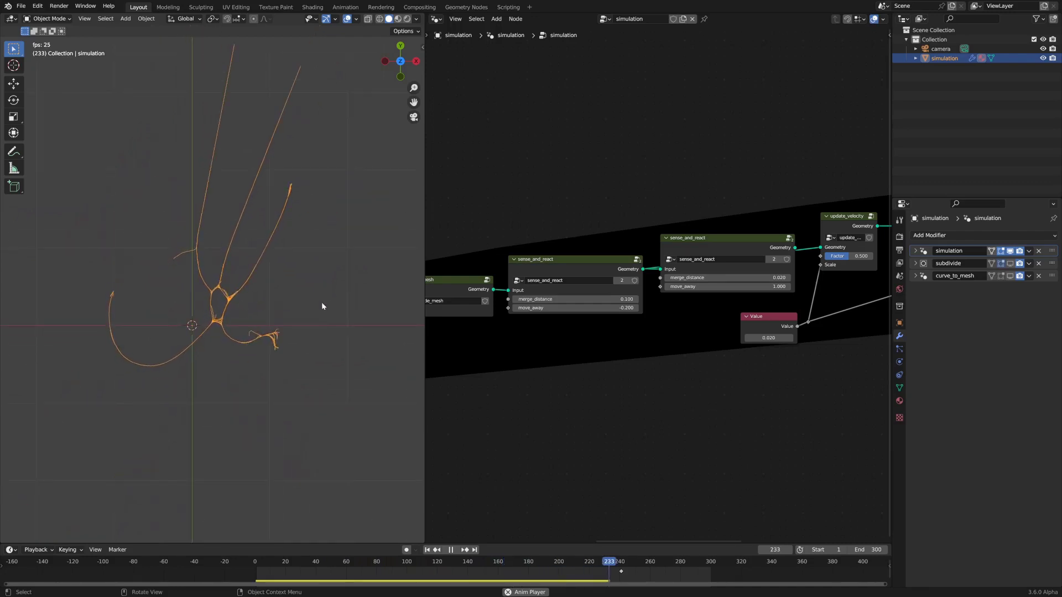
Step: Reconnect the second sense_and_react node to update_velocity and watch the simulation in camera view
left_click(783, 258)
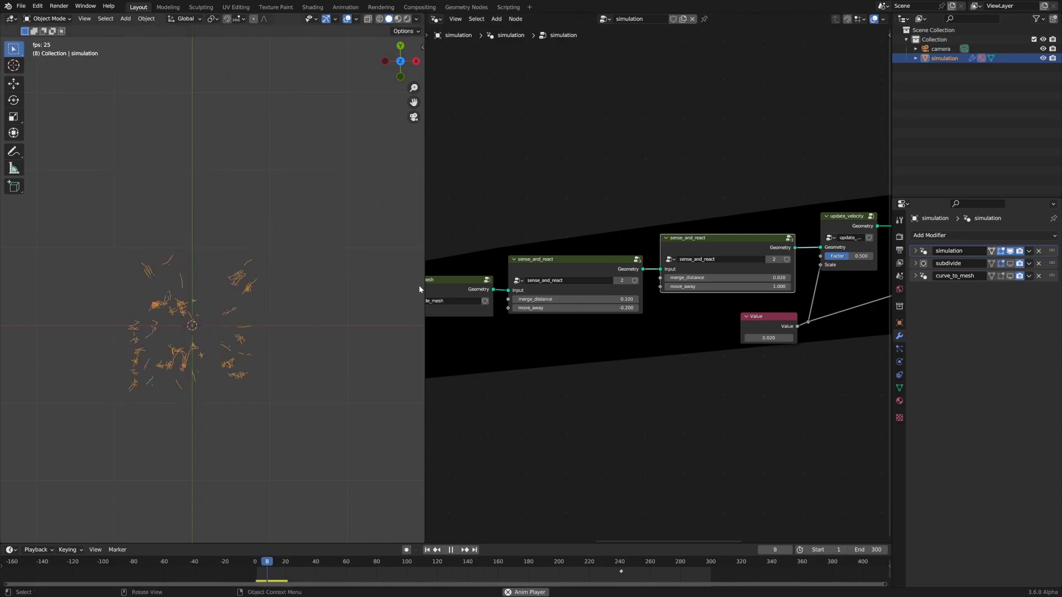
scroll(338, 320, "up", 1)
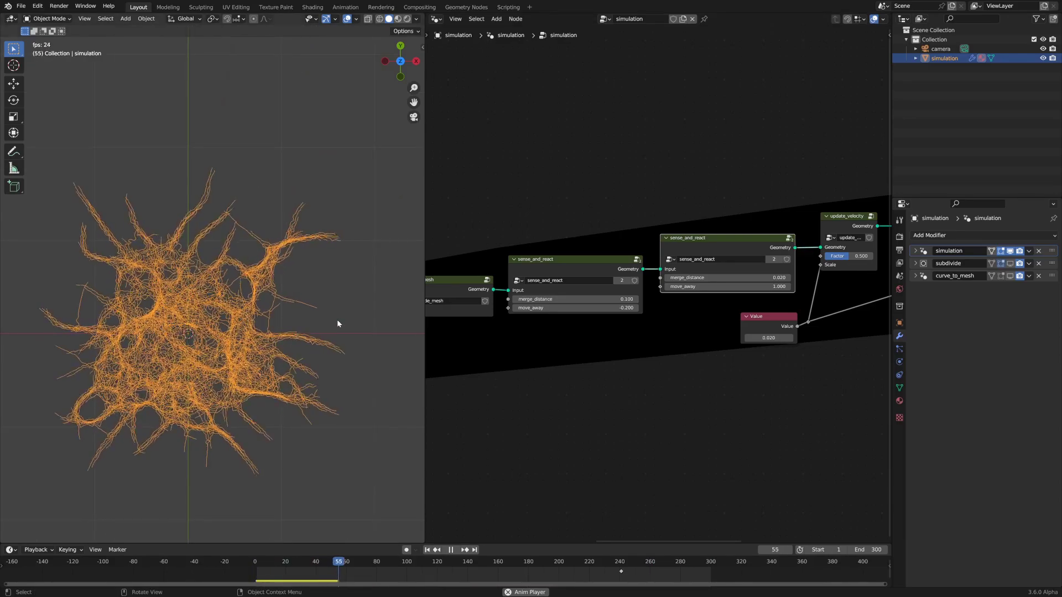
key("KP_0")
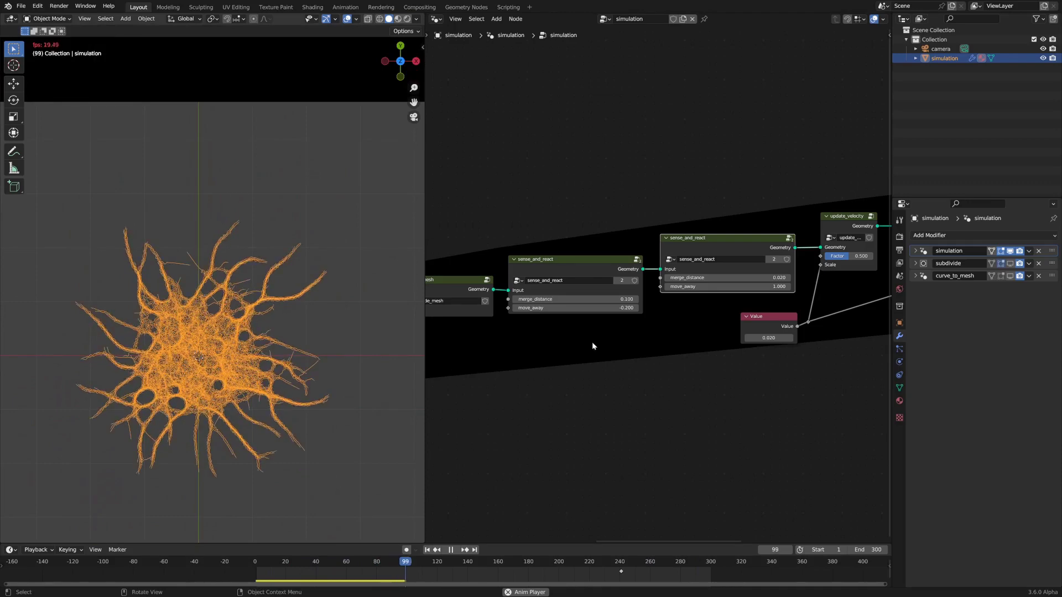
Step: Stop playback at frame 136 and save the file
scroll(713, 406, "down", 1)
key("space")
key("ctrl+s")
Step: Open the update_velocity group and examine its Position and last-position Named Attribute nodes
middle_click_drag(808, 395, 642, 411)
middle_click_drag(717, 401, 592, 397)
scroll(630, 411, "up", 4)
scroll(596, 412, "down", 3)
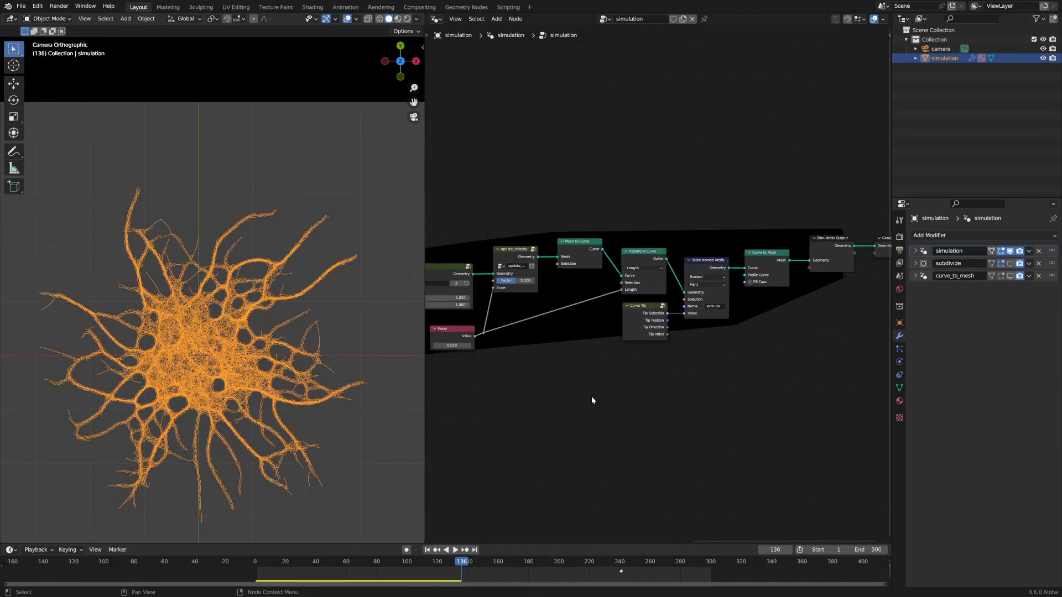
middle_click_drag(489, 385, 574, 384)
scroll(574, 384, "up", 4)
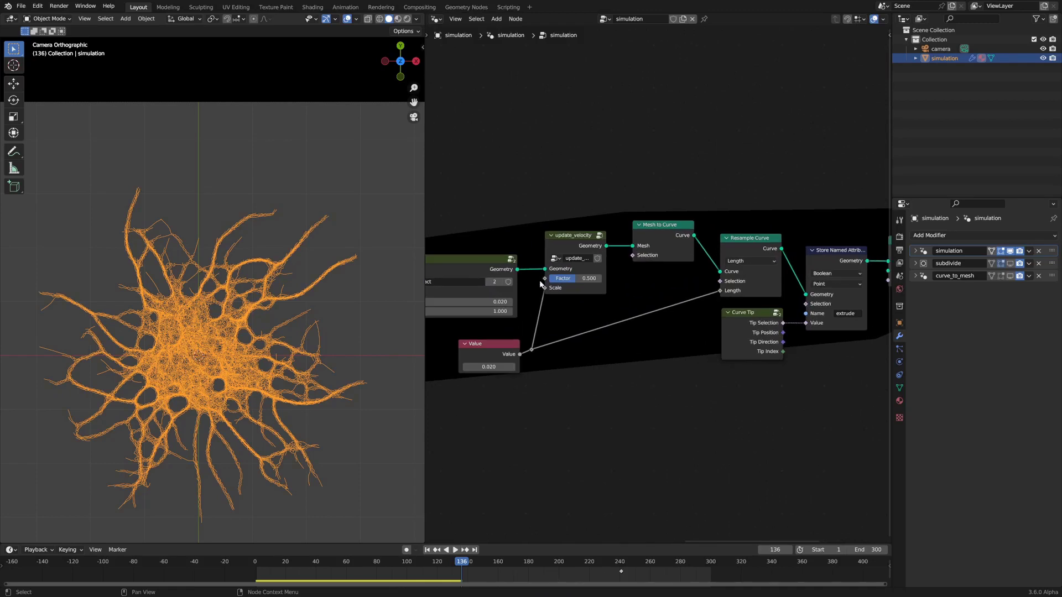
left_click(570, 243)
key("Tab")
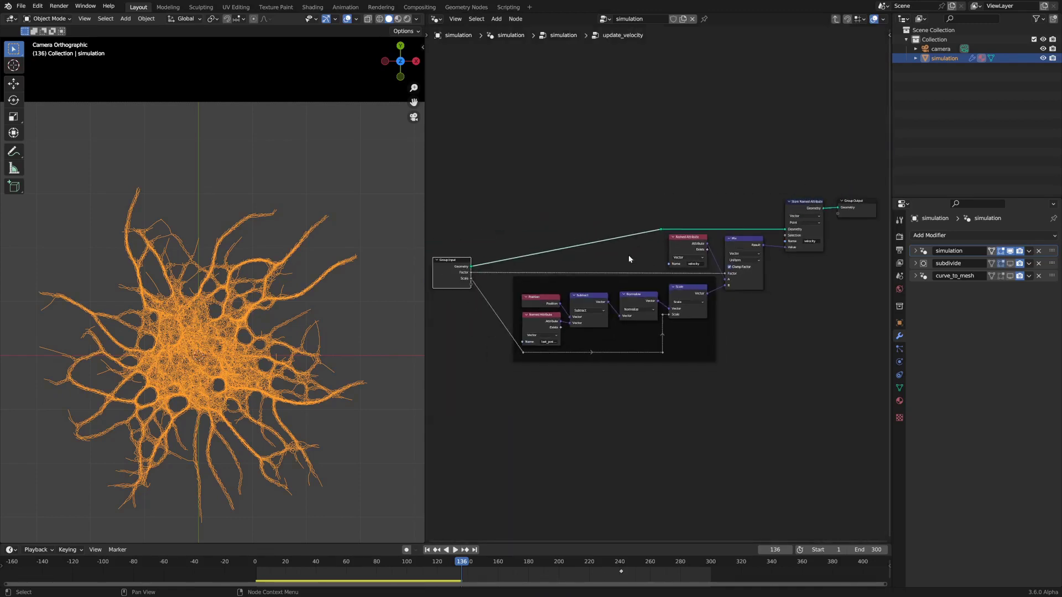
scroll(543, 332, "up", 2)
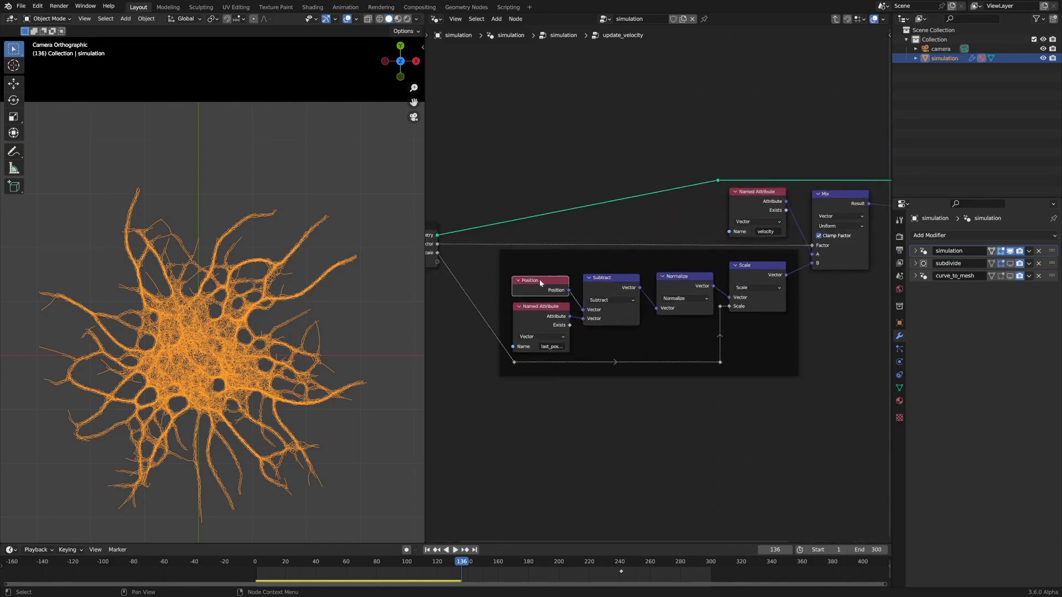
left_click(534, 320)
Step: Check the last-position storage in the parent tree, and re-enter update_velocity to examine the Subtract and Normalize nodes
key("Tab")
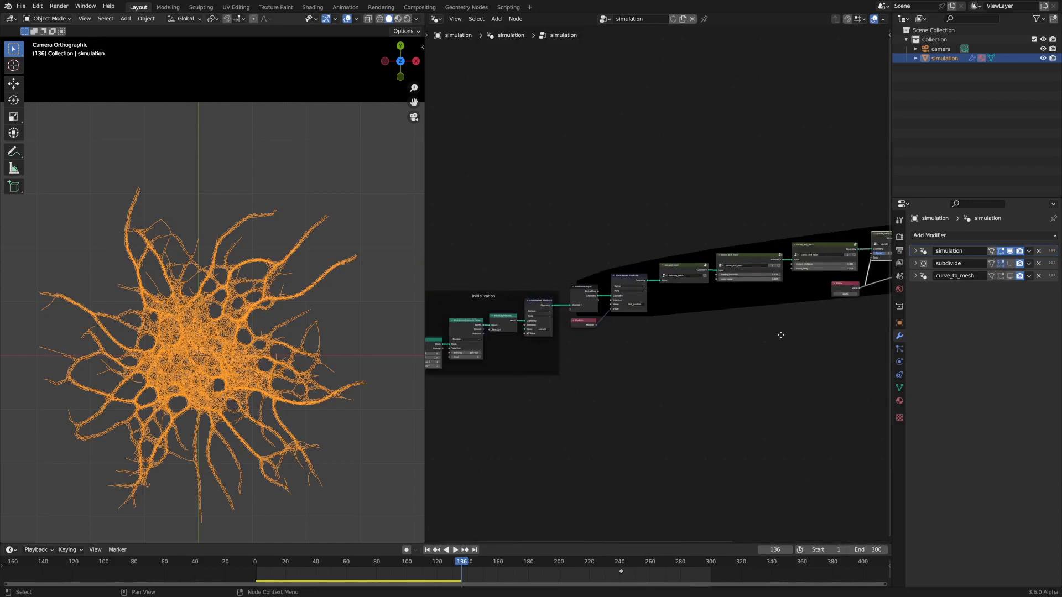
key("Tab")
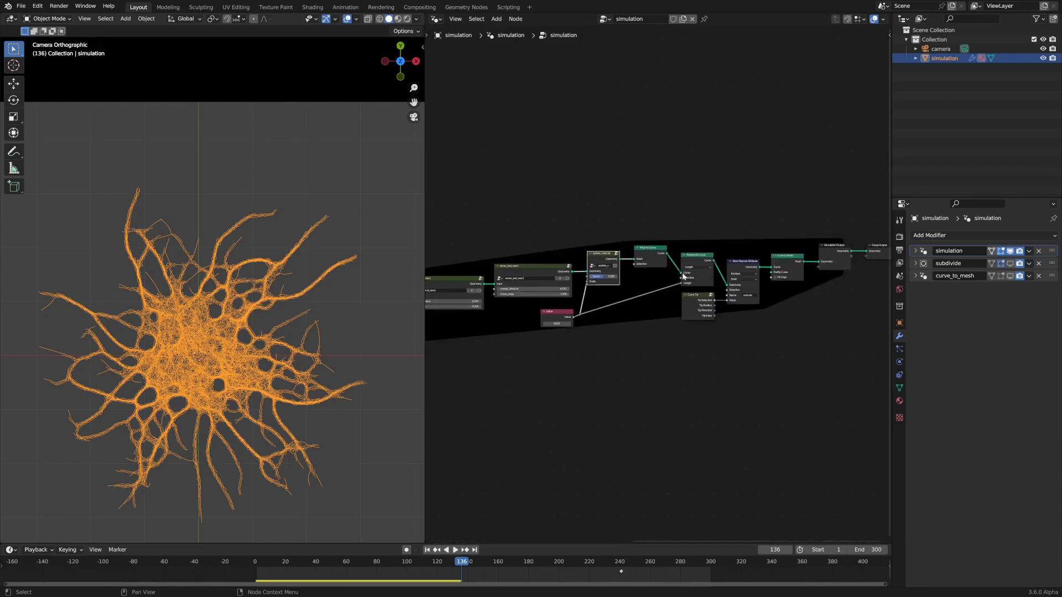
scroll(673, 357, "up", 4)
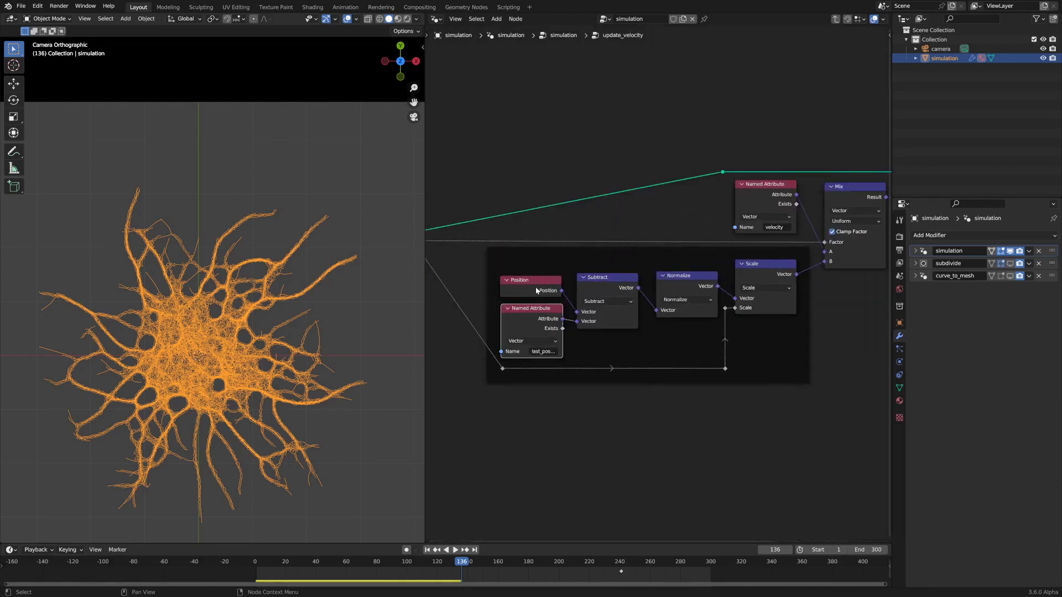
scroll(615, 333, "down", 3, "ctrl")
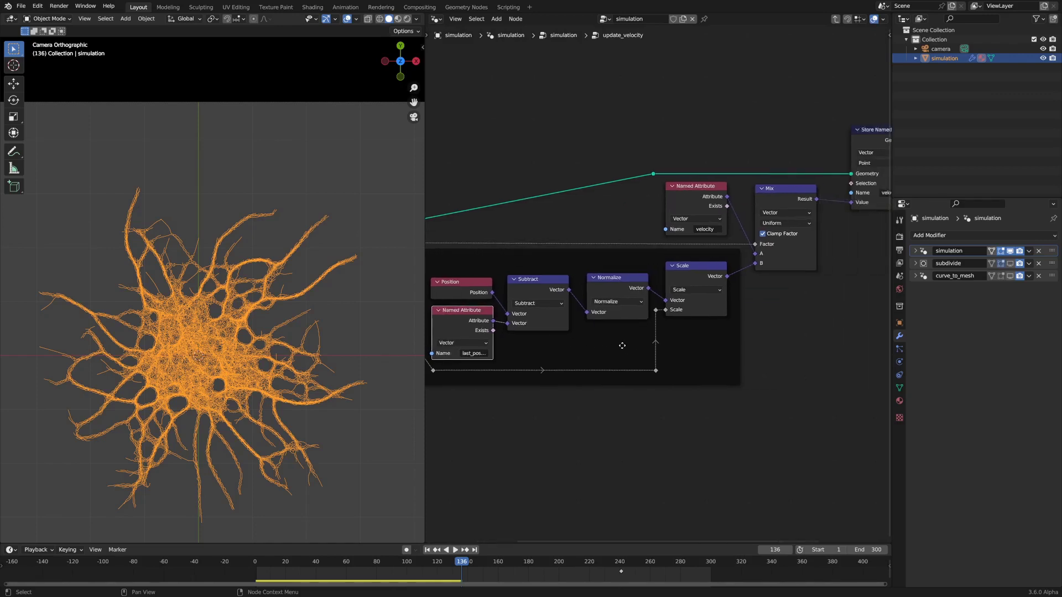
left_click(616, 279)
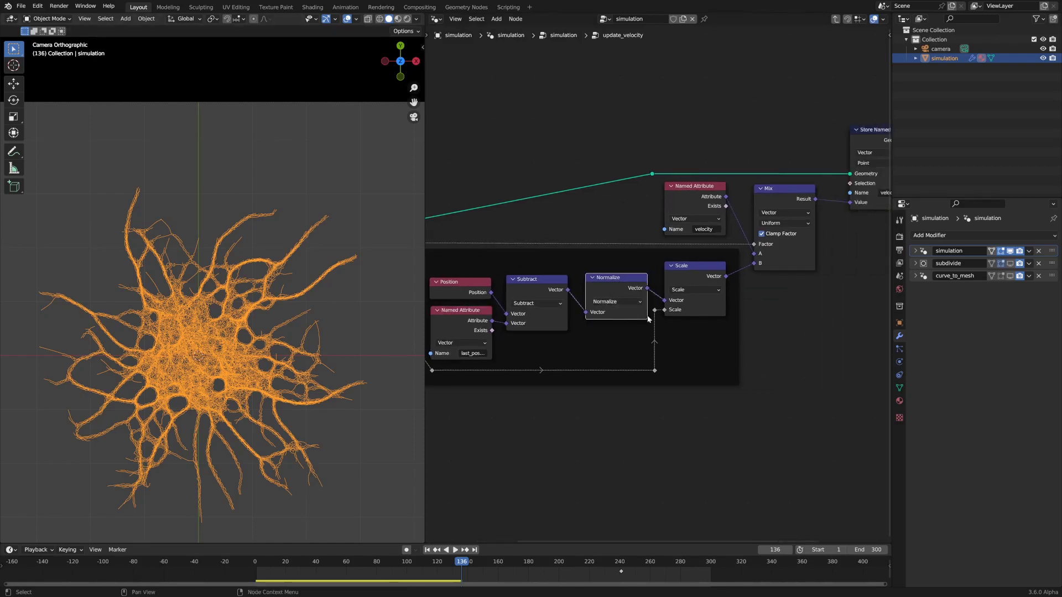
Step: Trace the update_velocity Scale input back to the shared Value node that also sets the Resample Curve length
scroll(502, 349, "down", 3)
middle_click_drag(502, 349, 781, 341)
scroll(780, 341, "up", 3)
left_click(678, 240)
key("Tab")
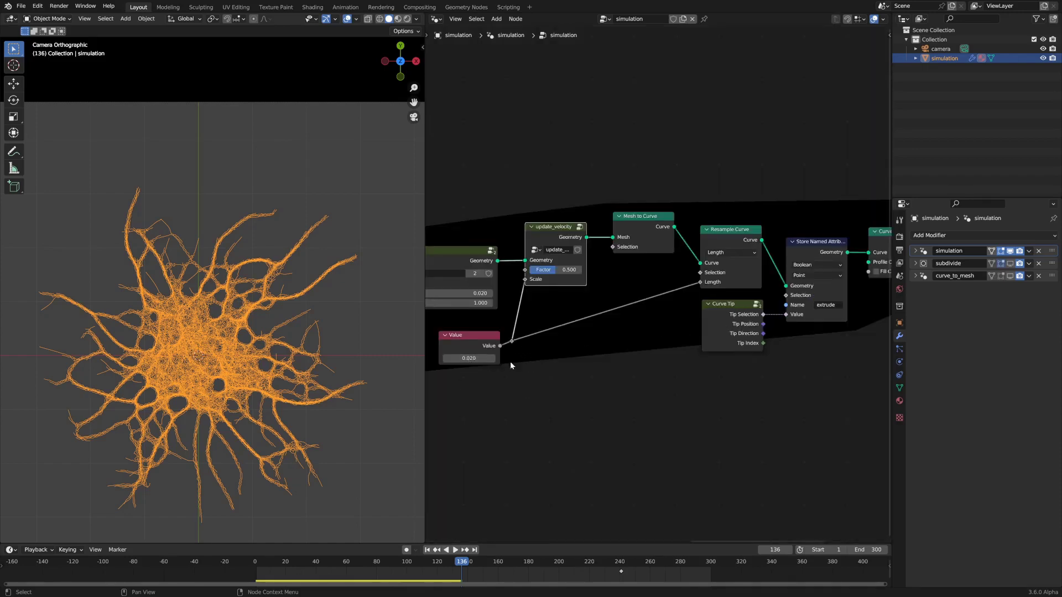
scroll(372, 370, "up", 4)
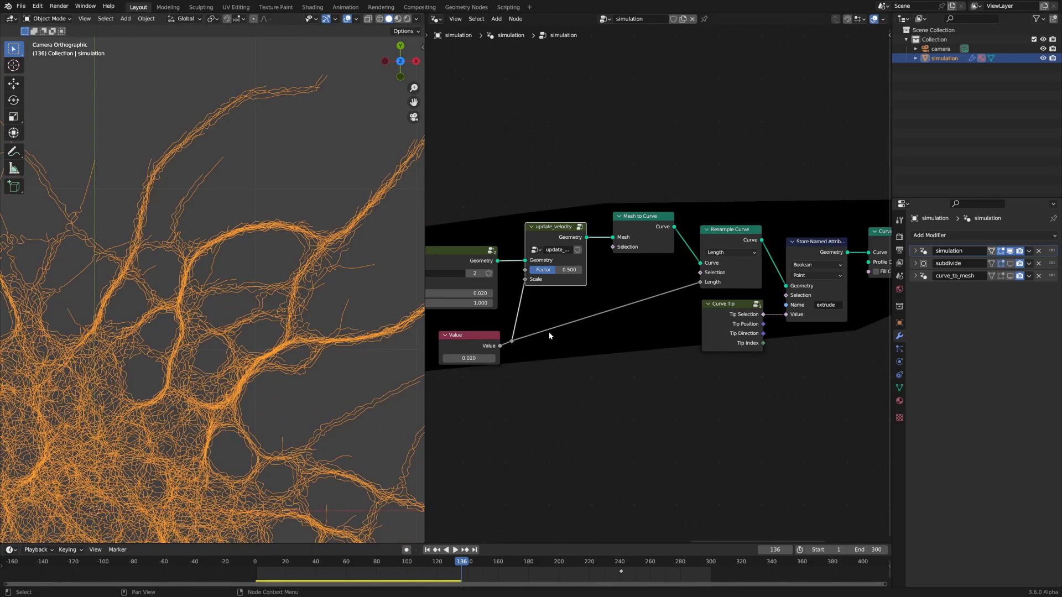
left_click(467, 340)
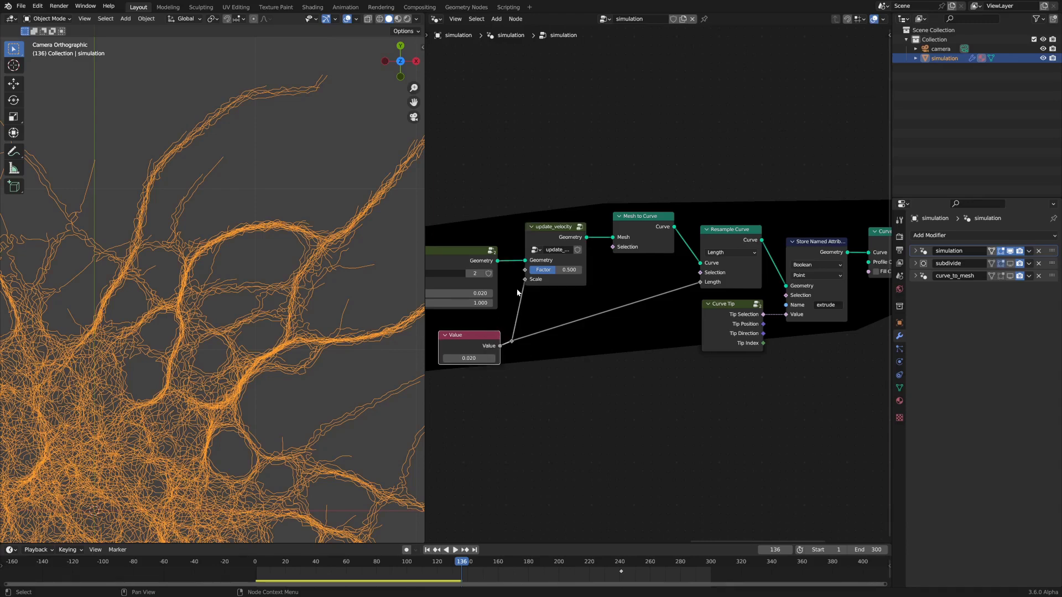
left_click(725, 242)
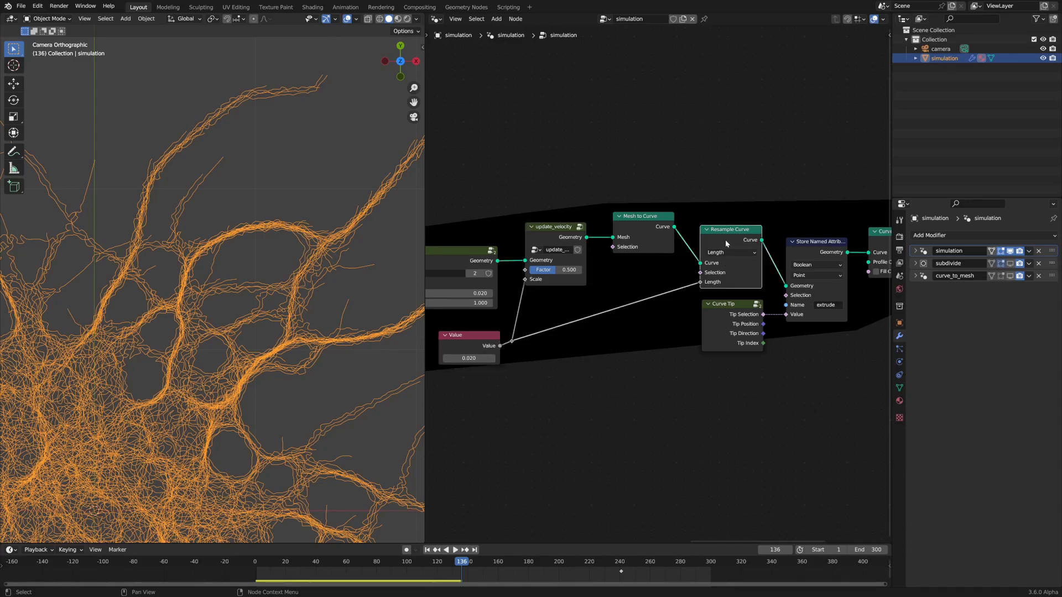
Step: Reopen update_velocity and examine how the position difference is normalized and scaled before entering the Mix node
left_click(562, 236)
key("Tab")
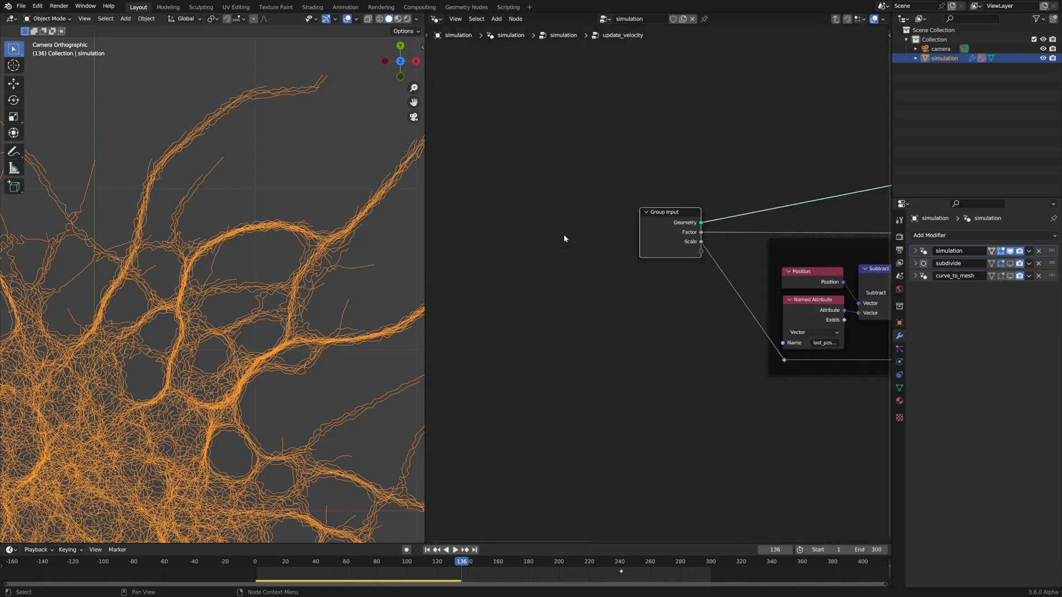
scroll(661, 285, "down", 6)
middle_click_drag(863, 320, 750, 338)
scroll(576, 322, "up", 4)
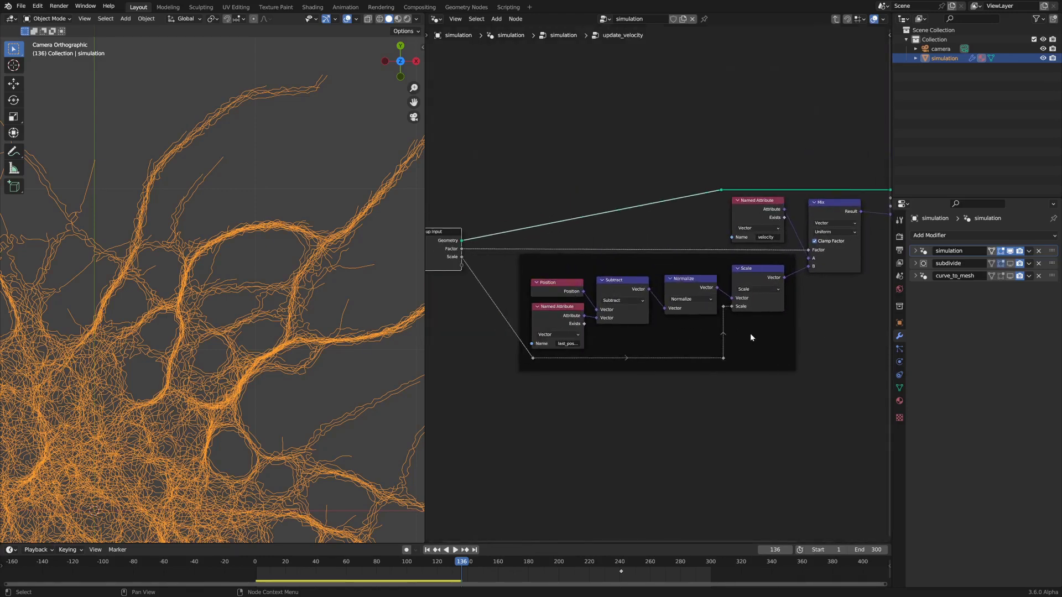
left_click(558, 287)
left_click(550, 314)
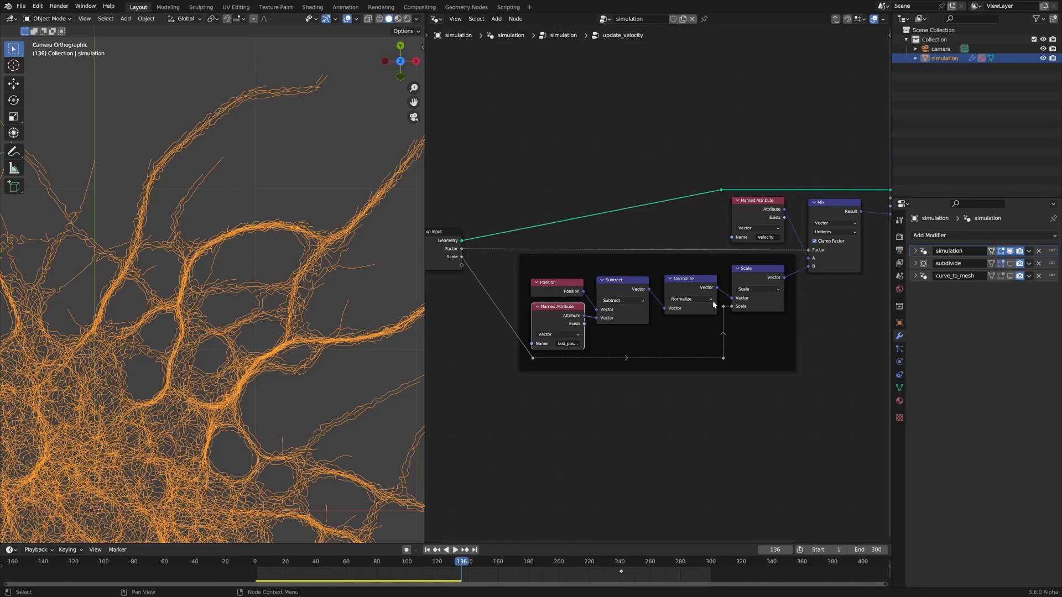
middle_click_drag(775, 329, 718, 343)
scroll(704, 320, "up", 1)
left_click(704, 323)
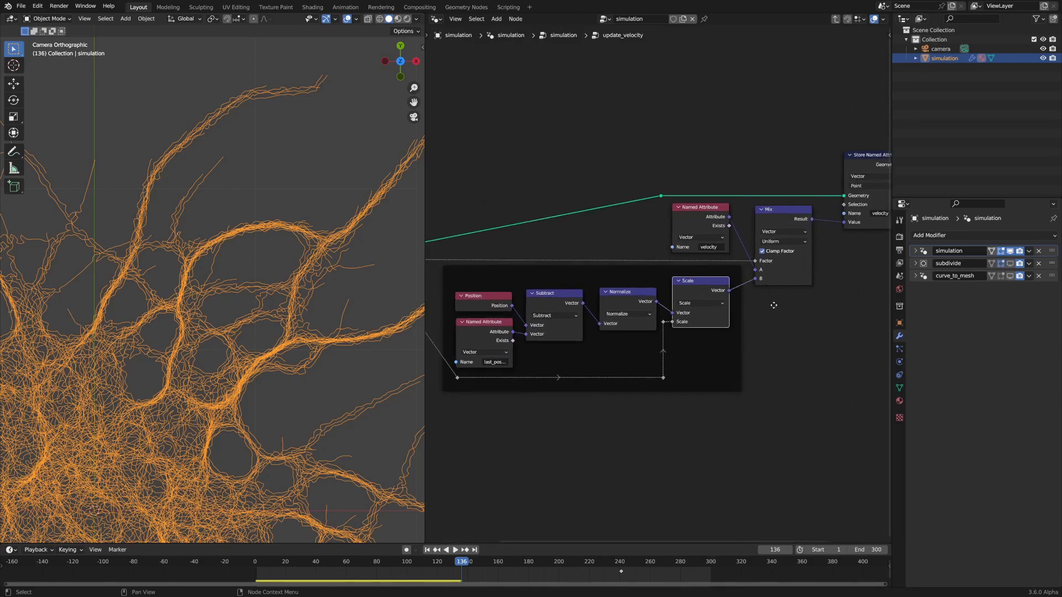
Step: Examine how the velocity Named Attribute and the scaled vector are mixed and stored back as velocity
scroll(713, 315, "right", 3, "ctrl")
scroll(714, 315, "up", 1, "shift")
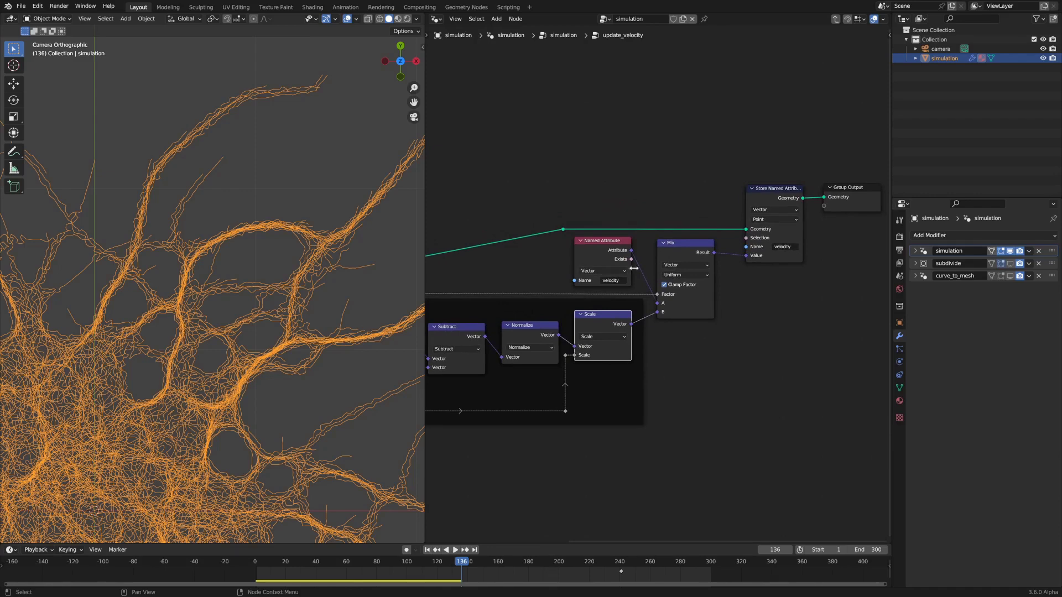
left_click(779, 196)
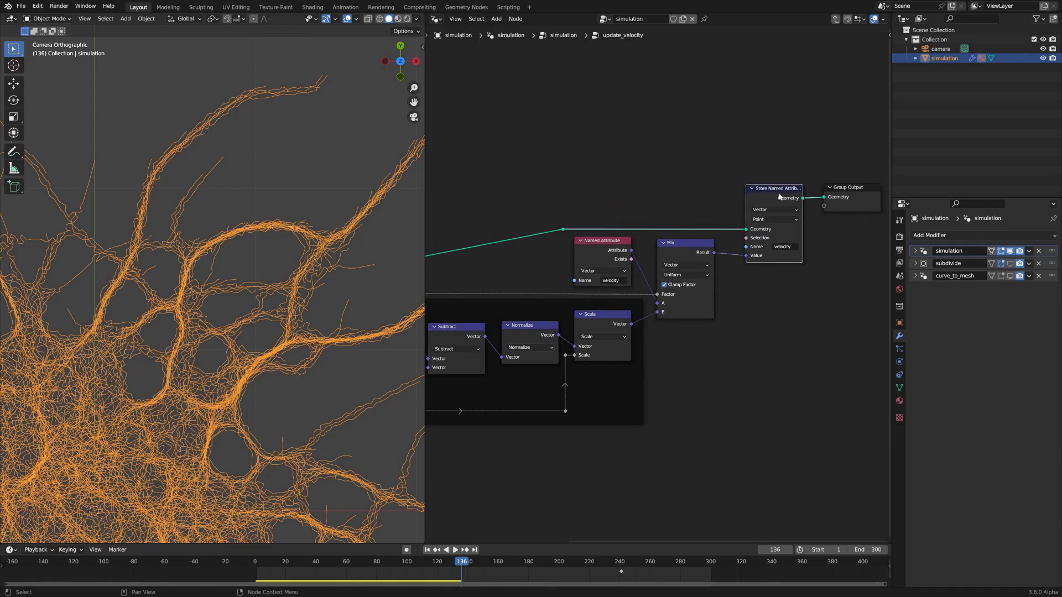
left_click(611, 255)
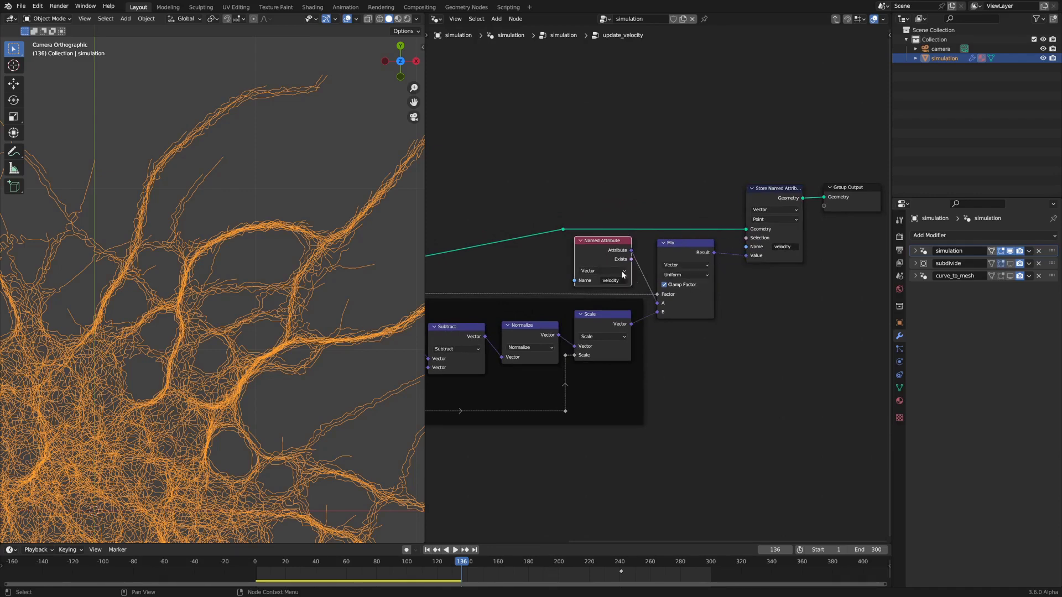
scroll(625, 276, "up", 2)
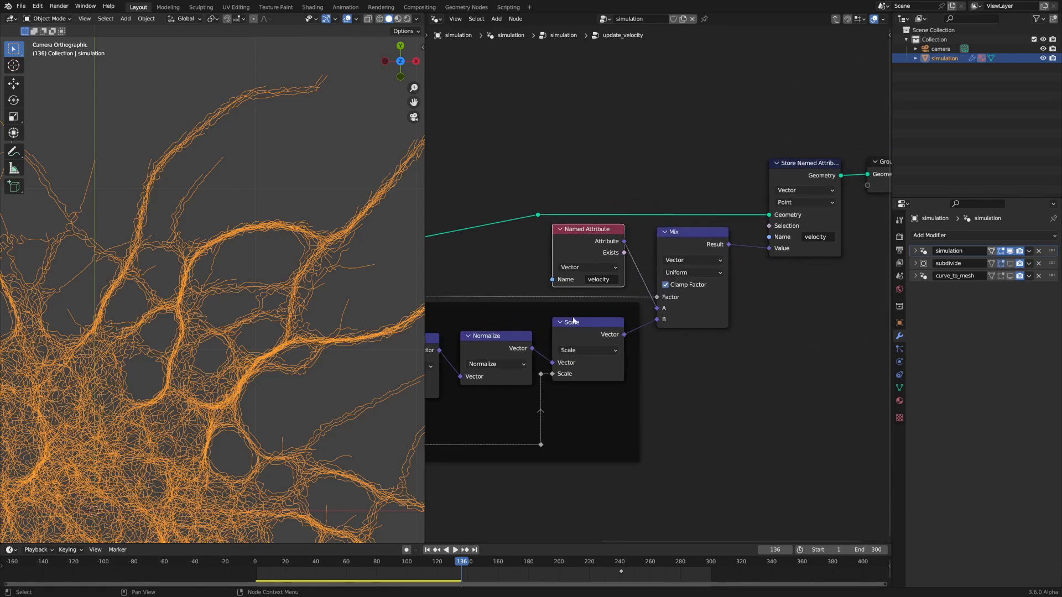
scroll(573, 320, "down", 1)
left_click(687, 256)
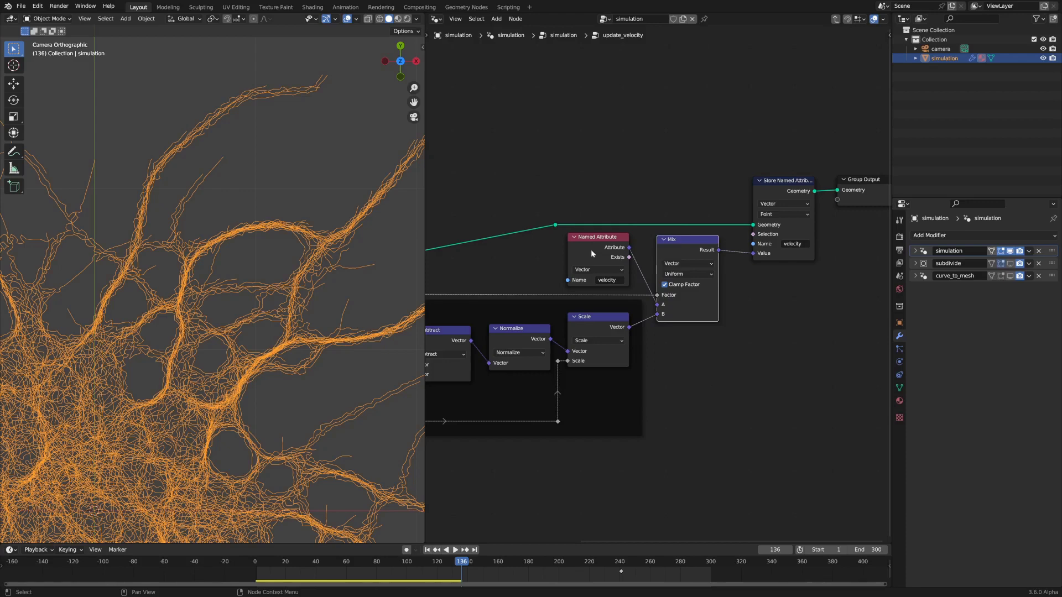
Step: Trace the Mix node's Factor back to the Group Input and examine the velocity Named Attribute feeding the mix
scroll(602, 250, "down", 2)
middle_click_drag(522, 260, 721, 239)
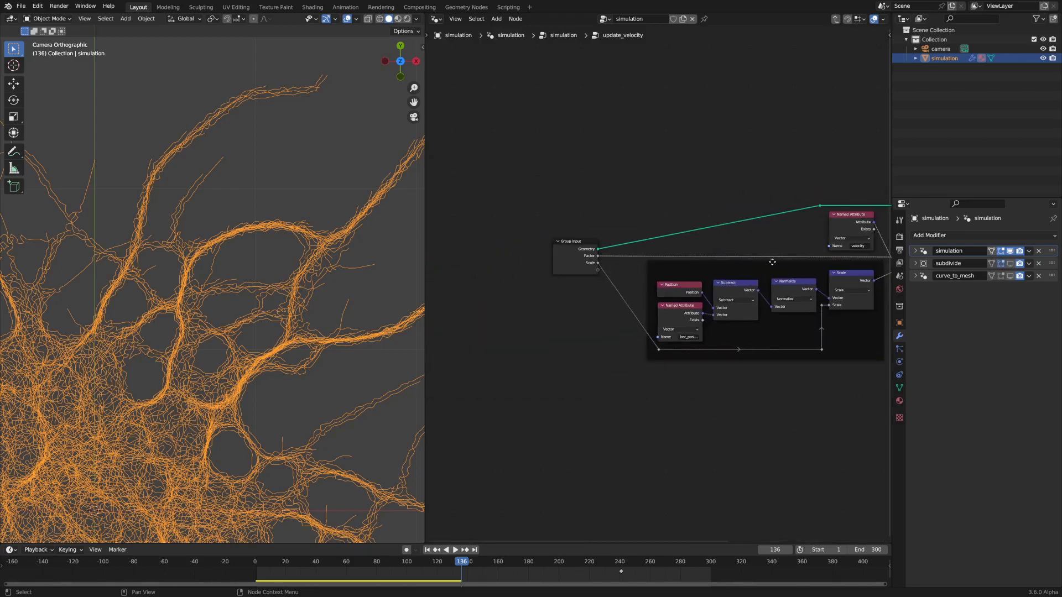
middle_click_drag(772, 261, 576, 275)
scroll(658, 266, "up", 2)
left_click_drag(664, 209, 665, 211)
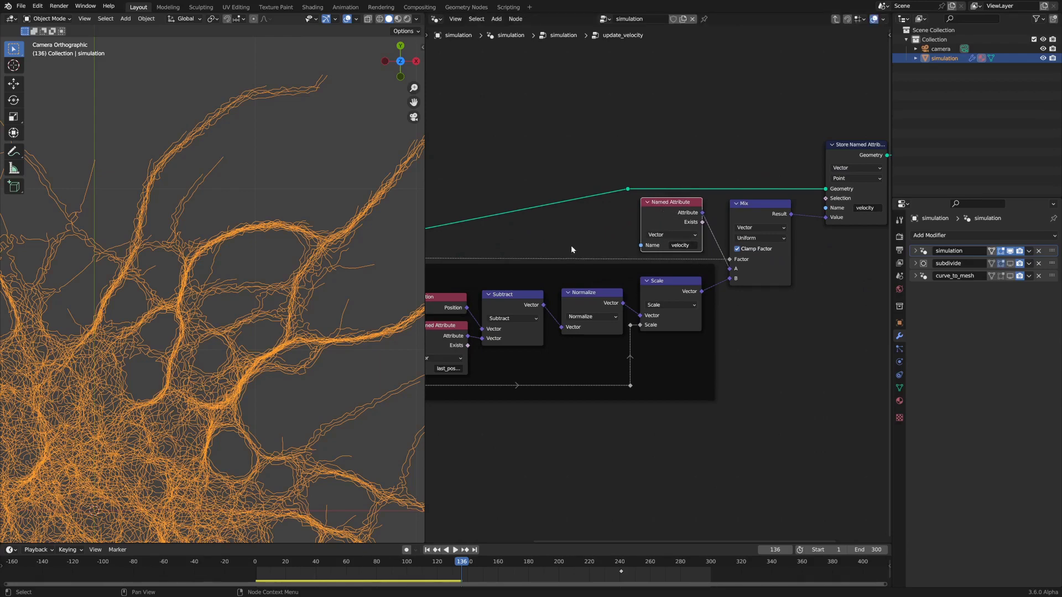
Step: Check the update_velocity Factor in the parent tree, and re-enter the group to follow the mix to the Group Output
key("Tab")
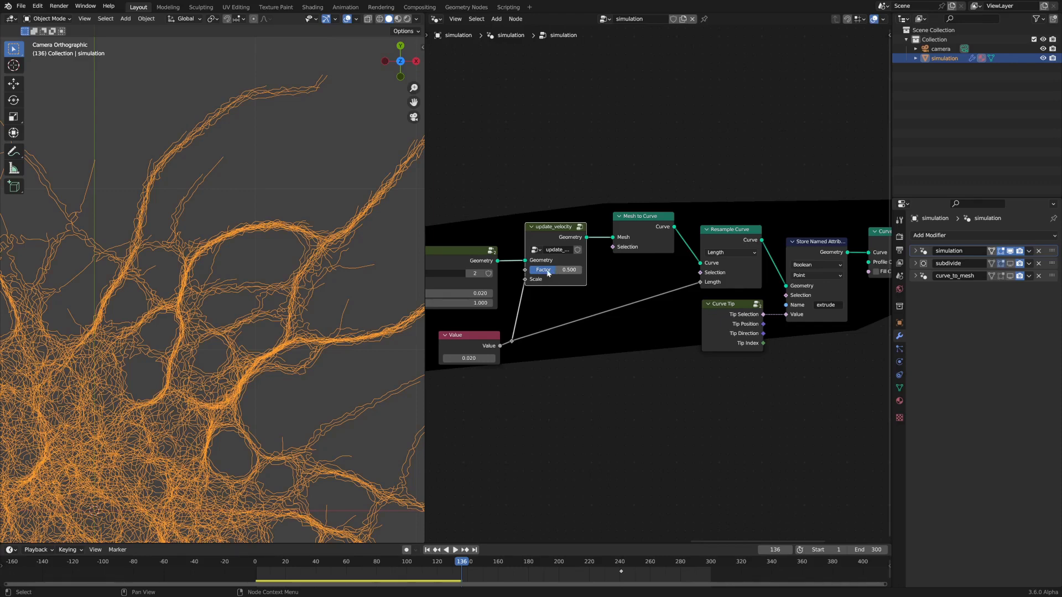
key("Tab")
scroll(554, 241, "down", 5)
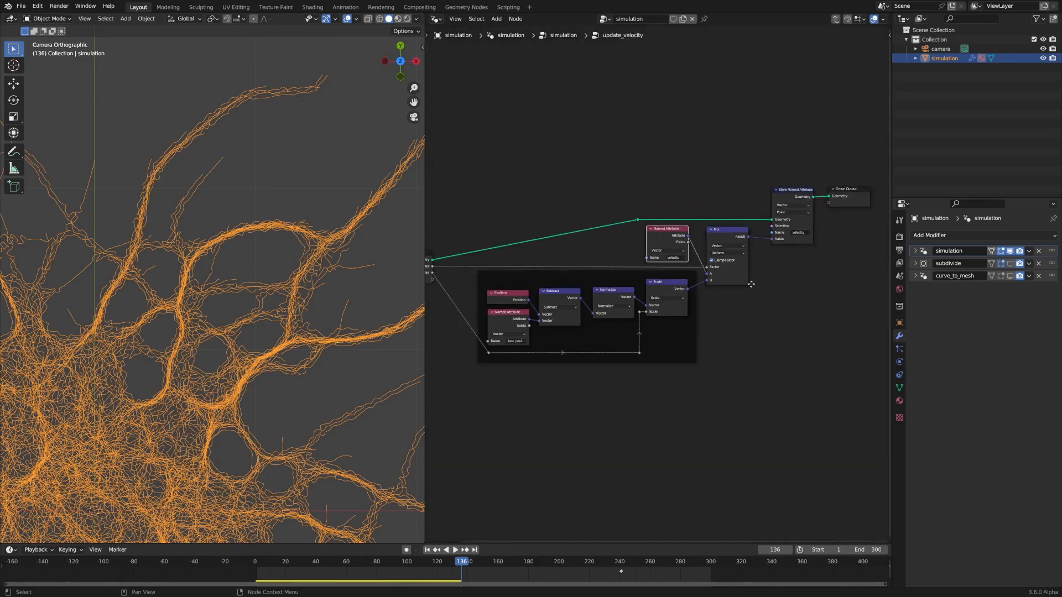
middle_click_drag(748, 292, 642, 324)
scroll(642, 325, "up", 5)
middle_click_drag(536, 309, 697, 293)
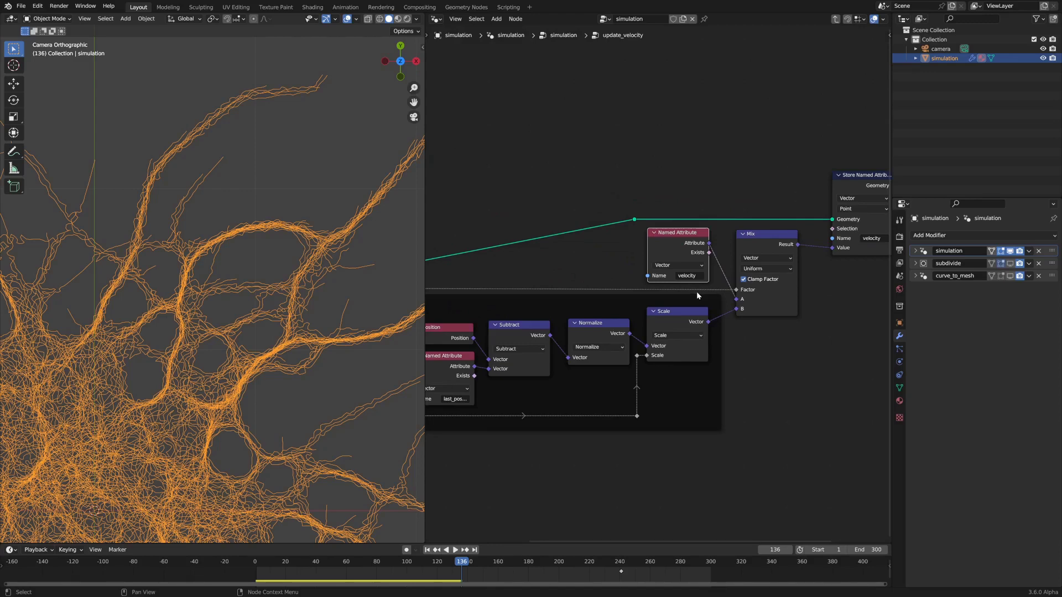
scroll(696, 291, "down", 2)
middle_click_drag(771, 281, 718, 299)
left_click(845, 220)
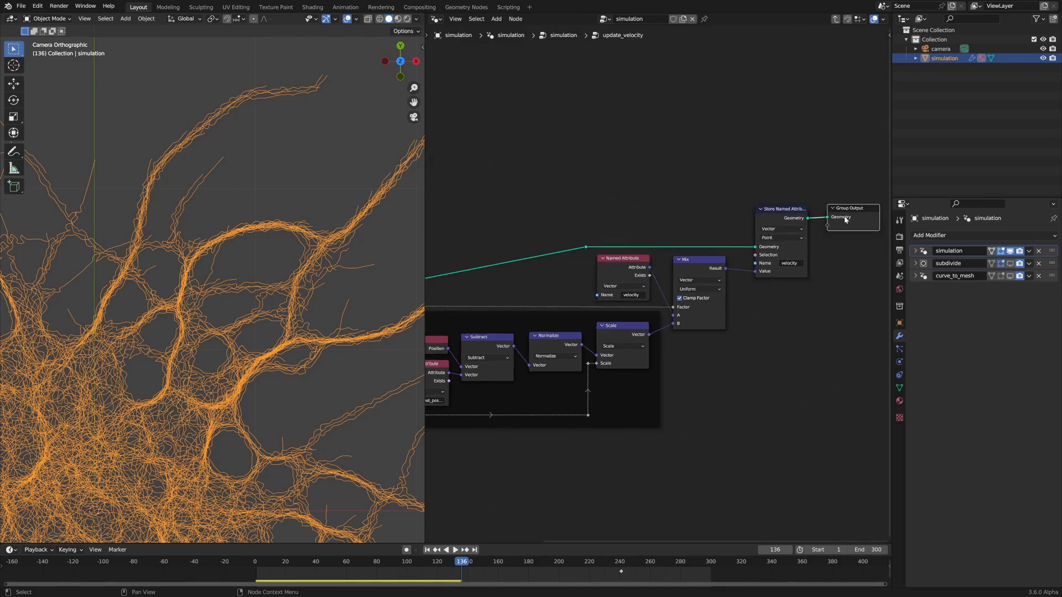
Step: Leave update_velocity and play the simulation up to frame 278, watching the network branches grow up close
key("Tab")
middle_click_drag(642, 289, 566, 311)
scroll(566, 311, "up", 2)
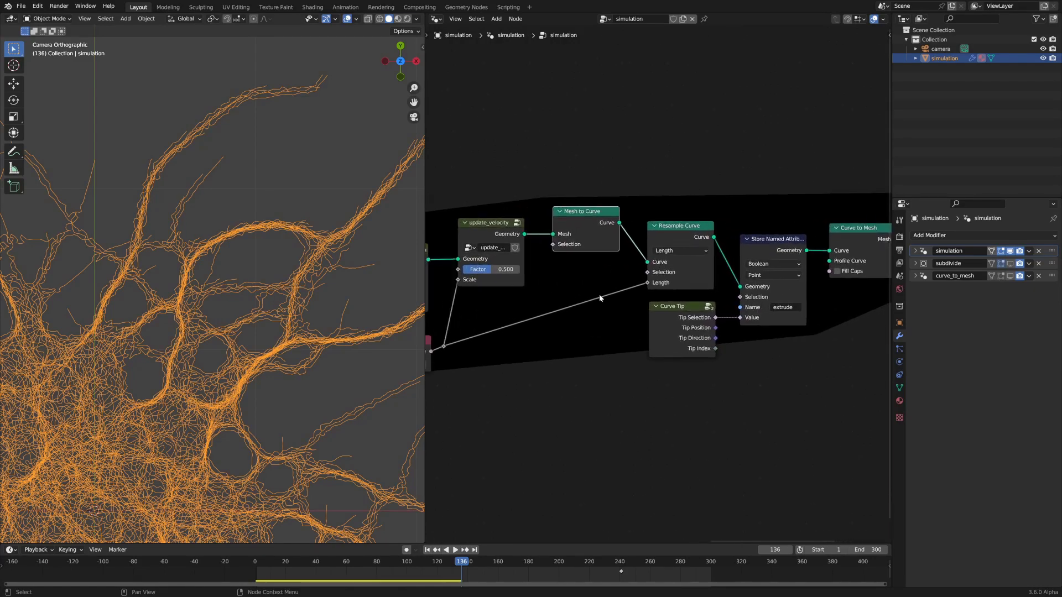
key("space")
scroll(236, 356, "up", 4)
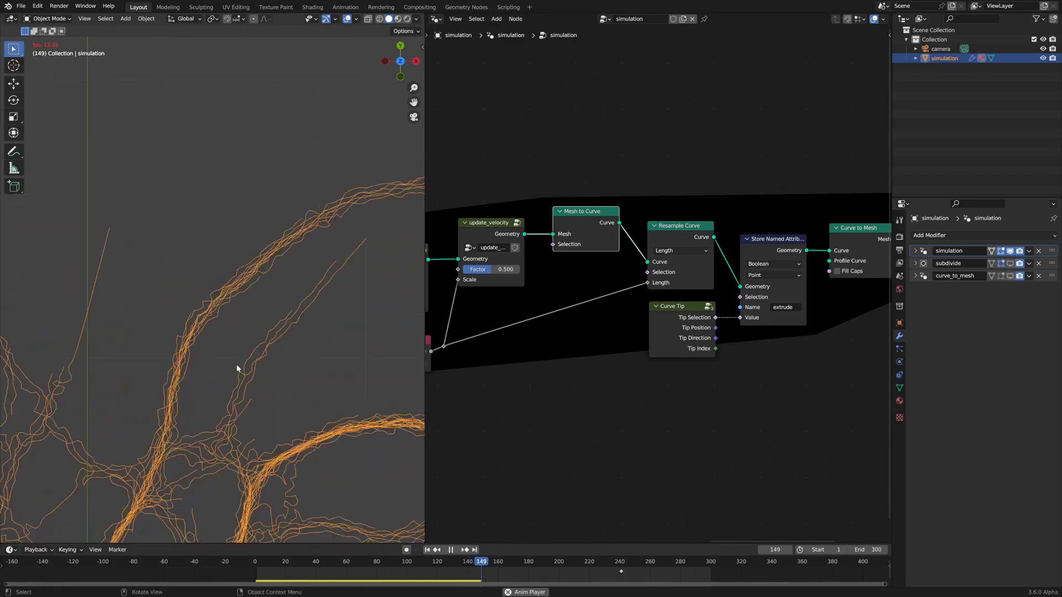
middle_click_drag(231, 370, 242, 307, "shift")
scroll(236, 332, "up", 2)
scroll(241, 375, "down", 5)
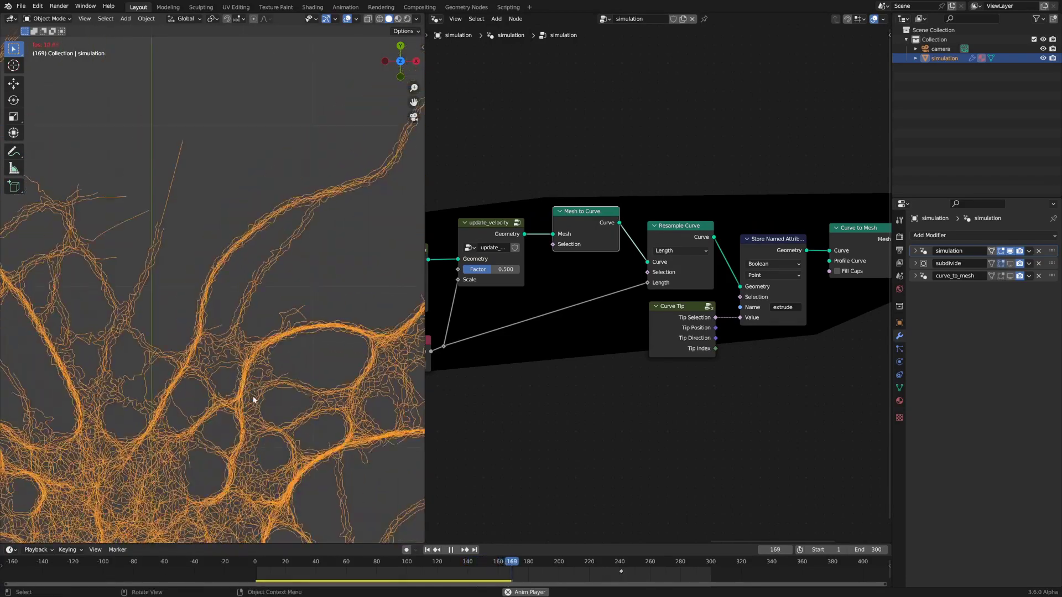
scroll(253, 396, "down", 2)
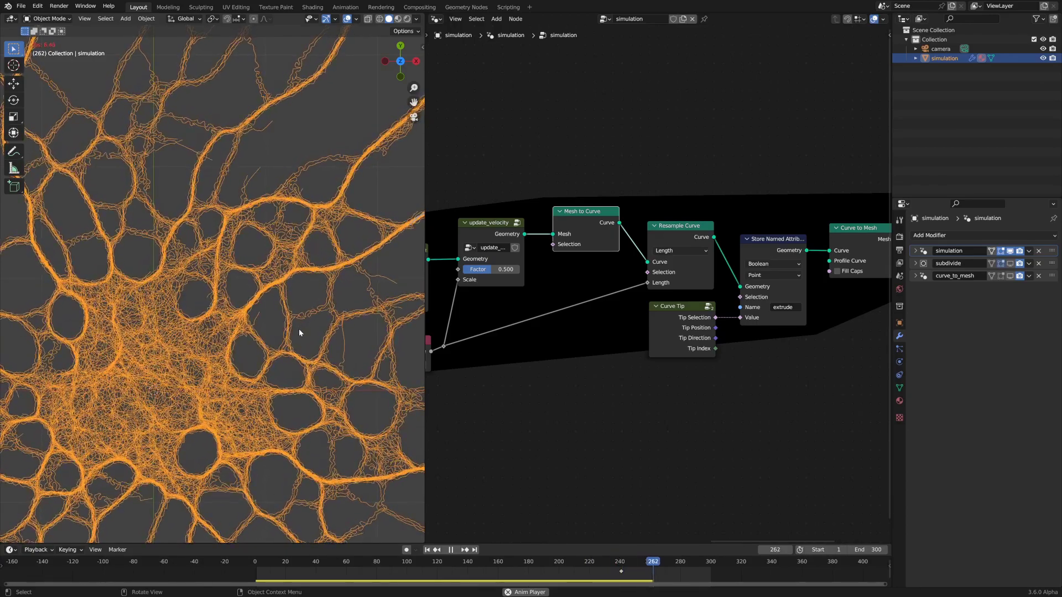
scroll(281, 328, "up", 2)
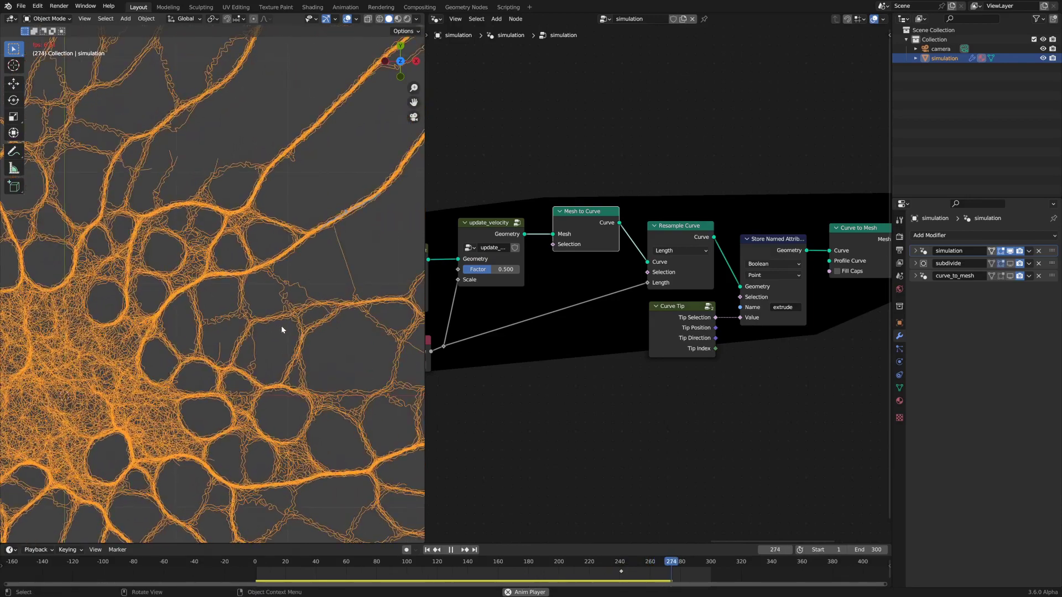
key("space")
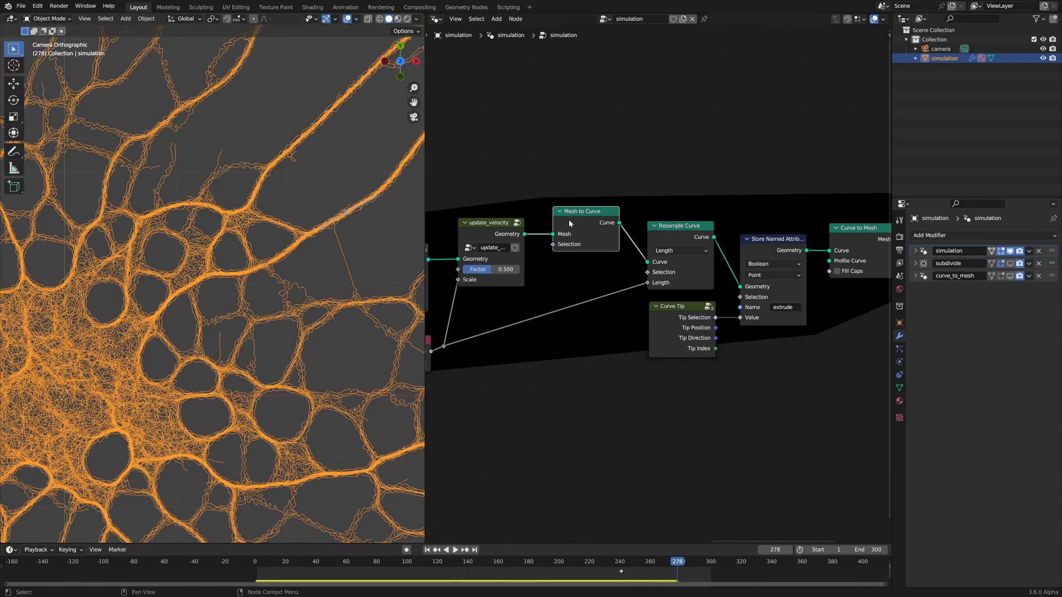
Step: Examine the Resample Curve node and trace its Length to the Value node that also drives the update_velocity Scale
left_click(669, 239)
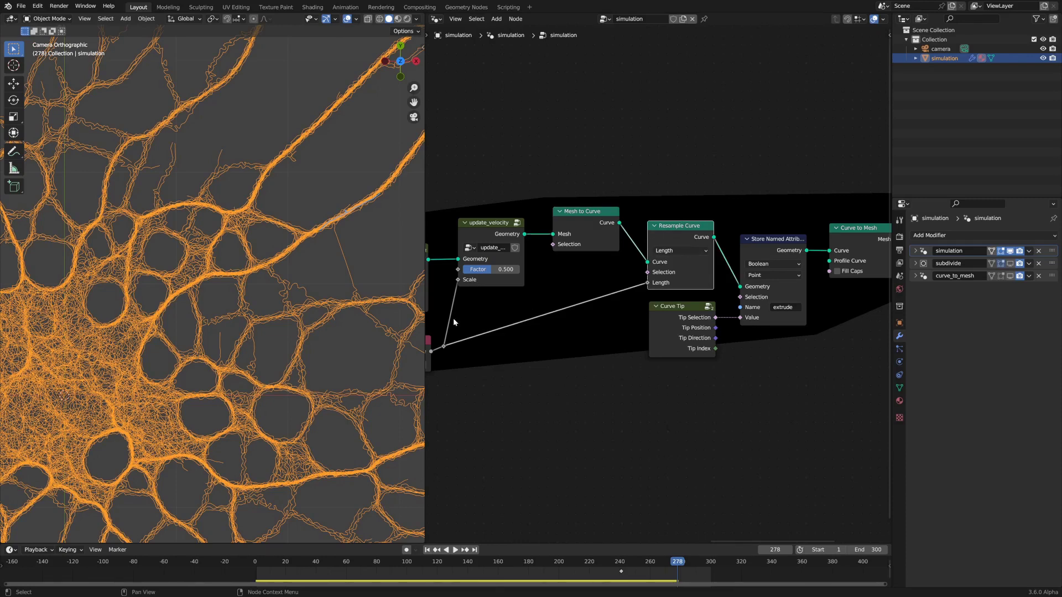
middle_click_drag(463, 307, 553, 285)
left_click_drag(530, 312, 529, 319)
middle_click_drag(746, 258, 641, 277)
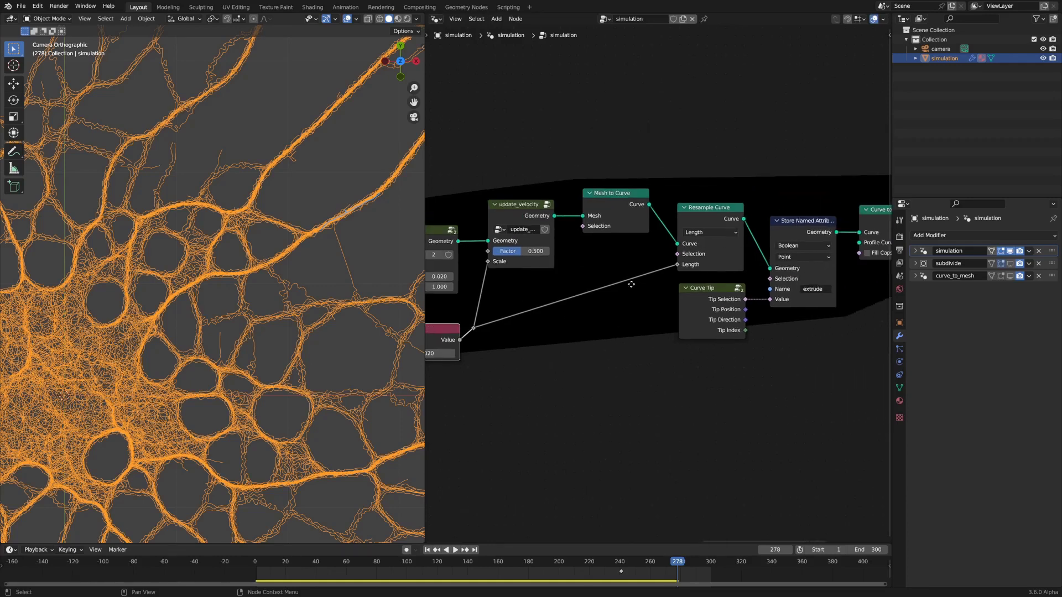
left_click_drag(514, 207, 512, 209)
middle_click_drag(590, 318, 623, 299)
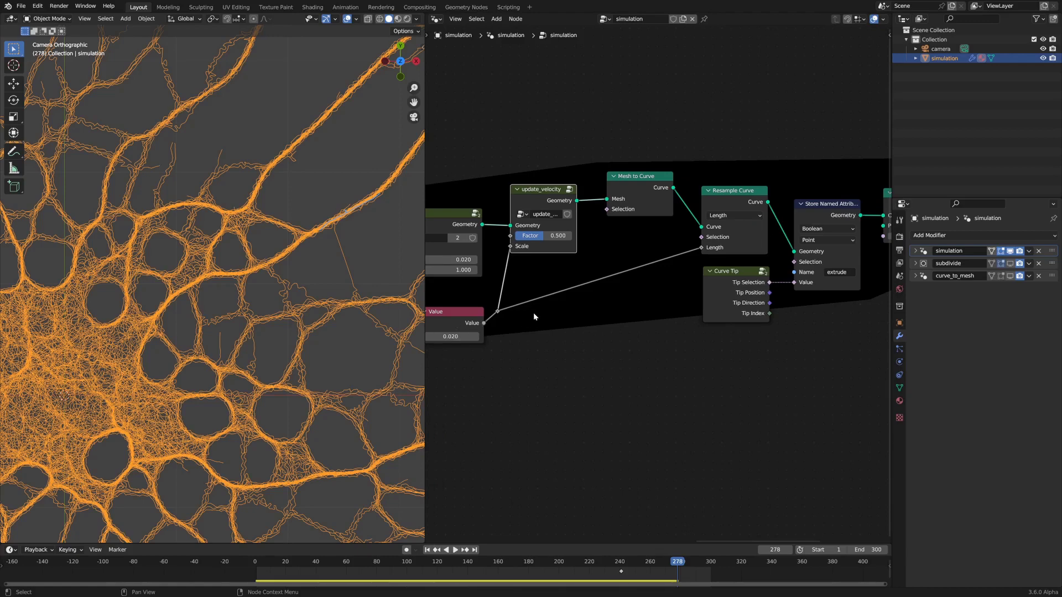
middle_click_drag(533, 313, 565, 303)
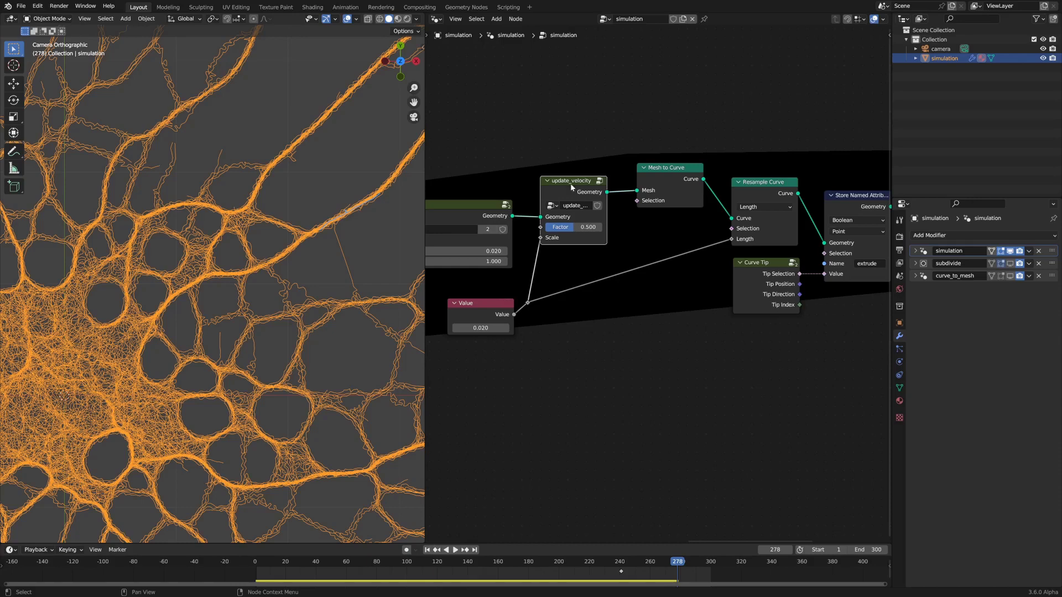
Step: Review the node chain from extrude_mesh through the two sense_and_react groups and update_velocity to Resample Curve
scroll(564, 257, "down", 5)
middle_click_drag(653, 279, 878, 284)
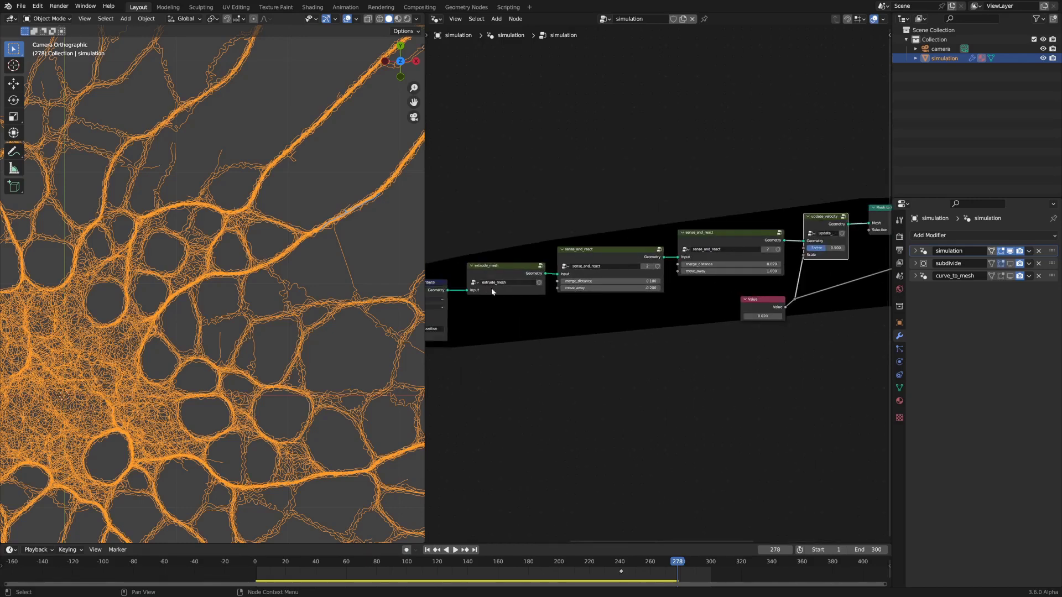
middle_click_drag(666, 327, 493, 333)
scroll(559, 315, "up", 3)
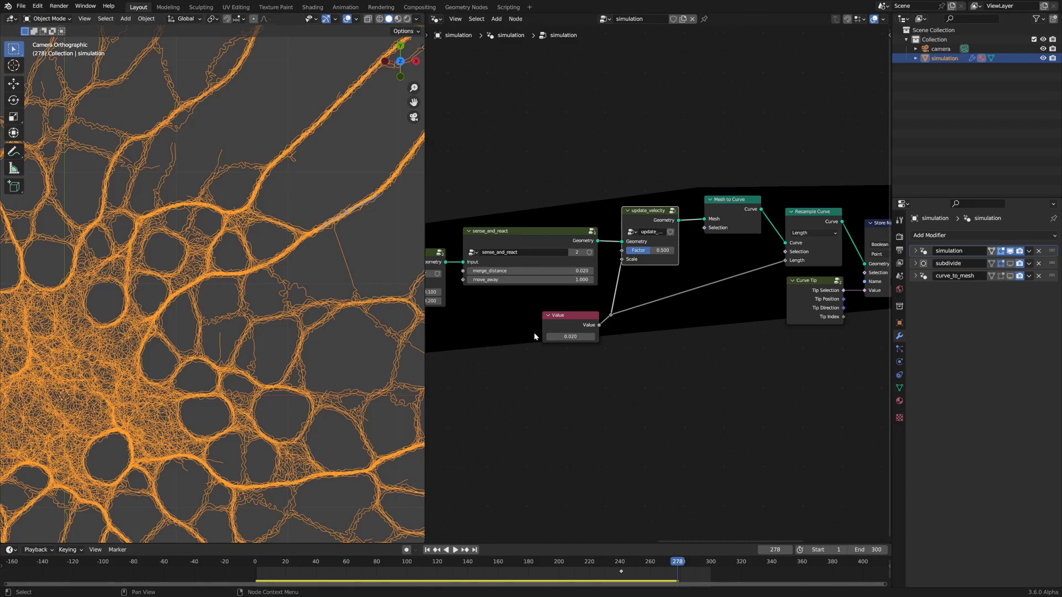
left_click(809, 214)
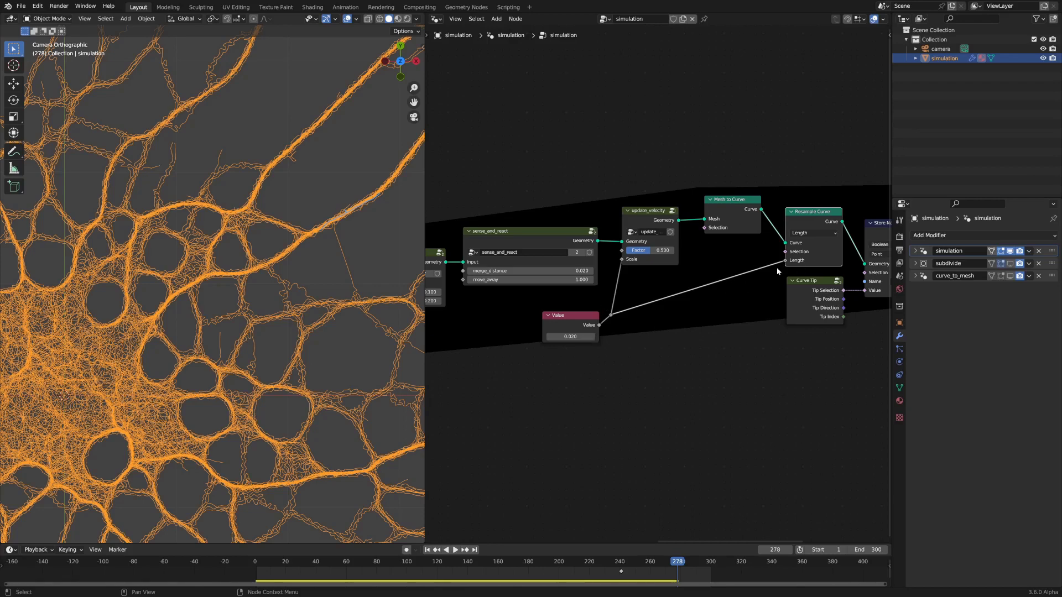
Step: Examine the Store Named Attribute node for extrude and the Curve Tip selection that feeds its value
middle_click_drag(737, 344, 529, 366)
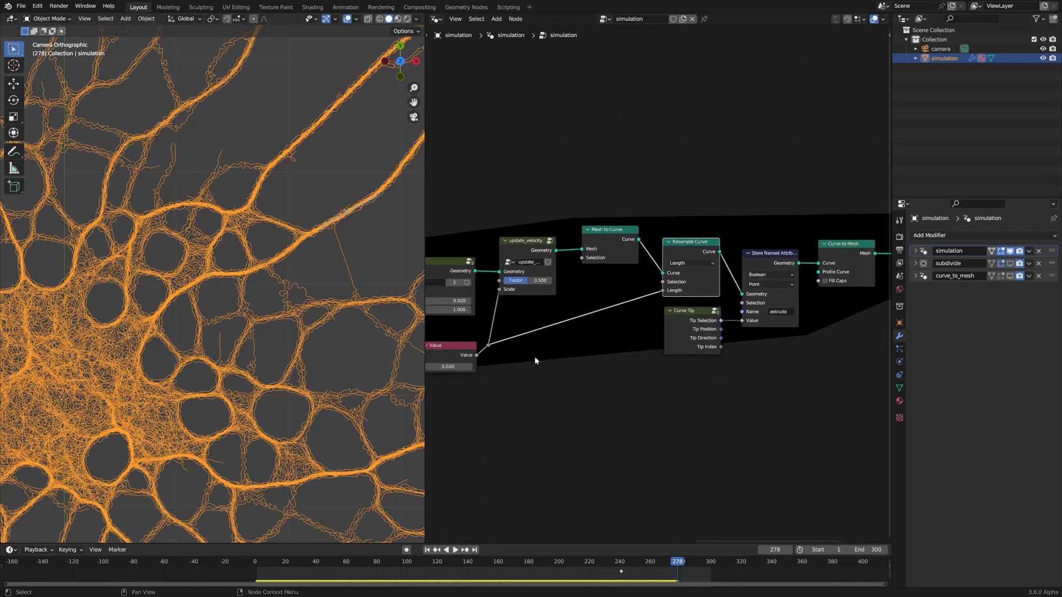
scroll(635, 361, "up", 3)
middle_click_drag(794, 382, 714, 382)
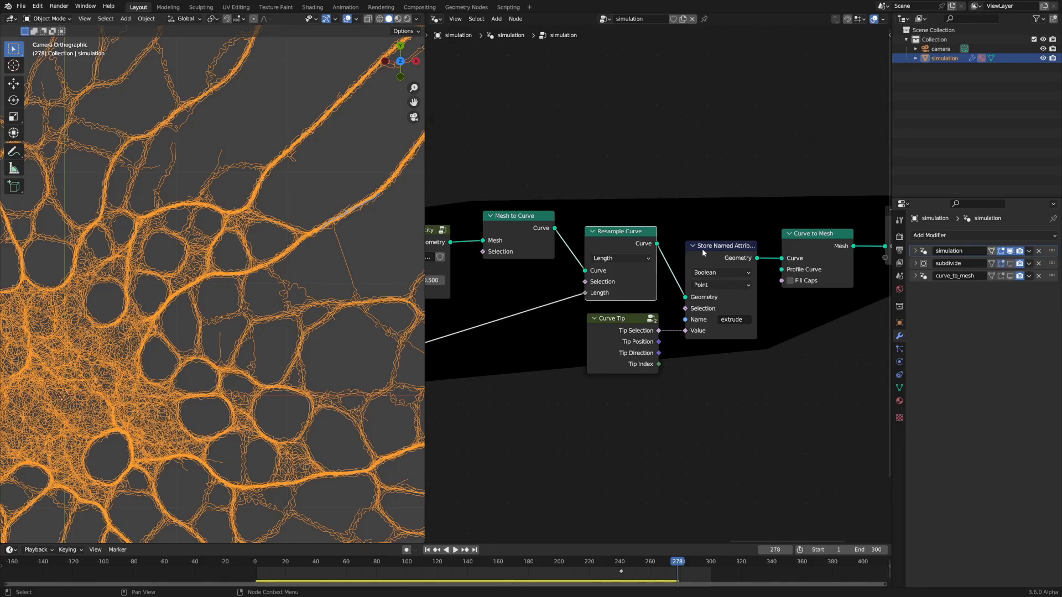
scroll(694, 277, "right", 3)
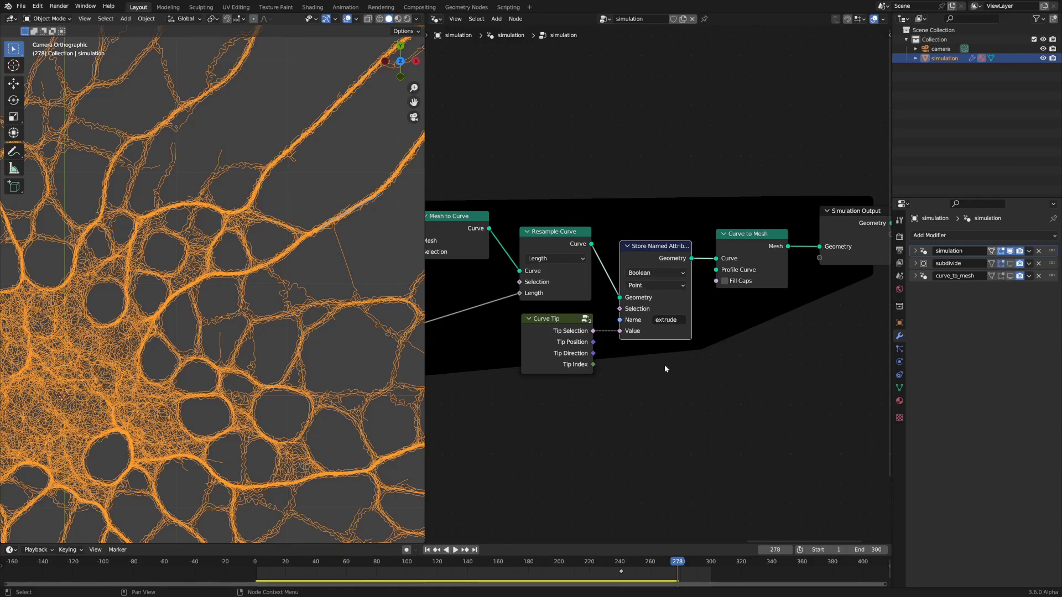
middle_click_drag(665, 369, 731, 292)
left_click(618, 251)
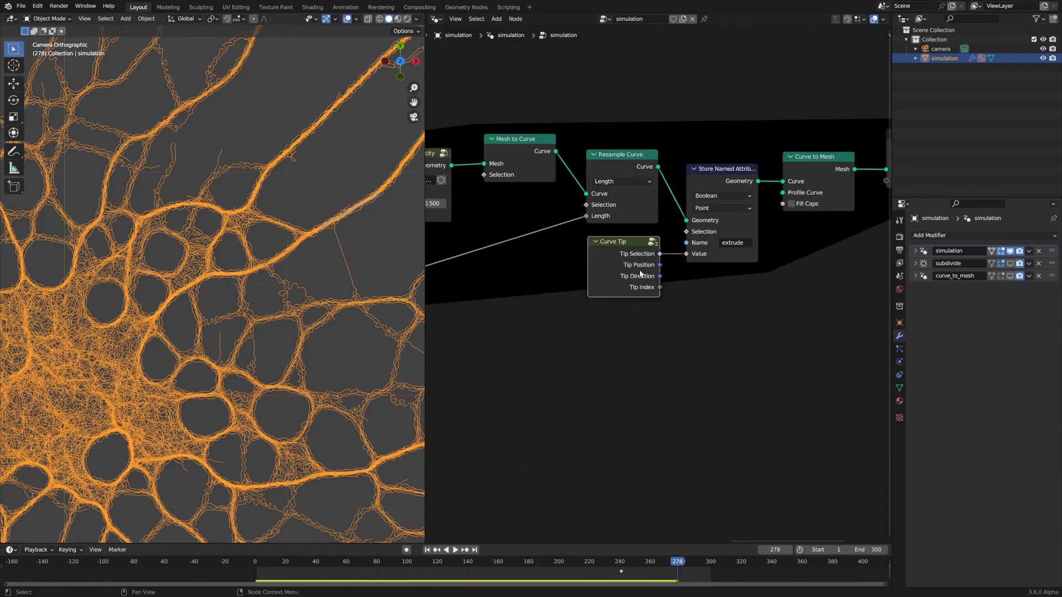
scroll(640, 273, "up", 2)
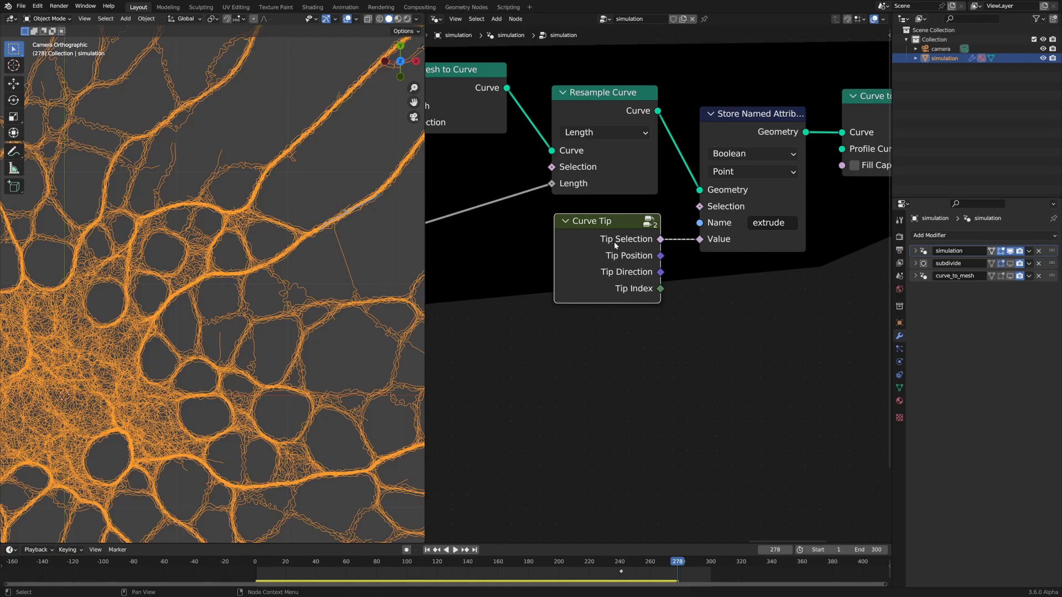
Step: Inspect the free tips of the outer branches of the network up close in the viewport
scroll(338, 303, "down", 4)
middle_click_drag(393, 272, 347, 312, "shift")
scroll(347, 312, "up", 6)
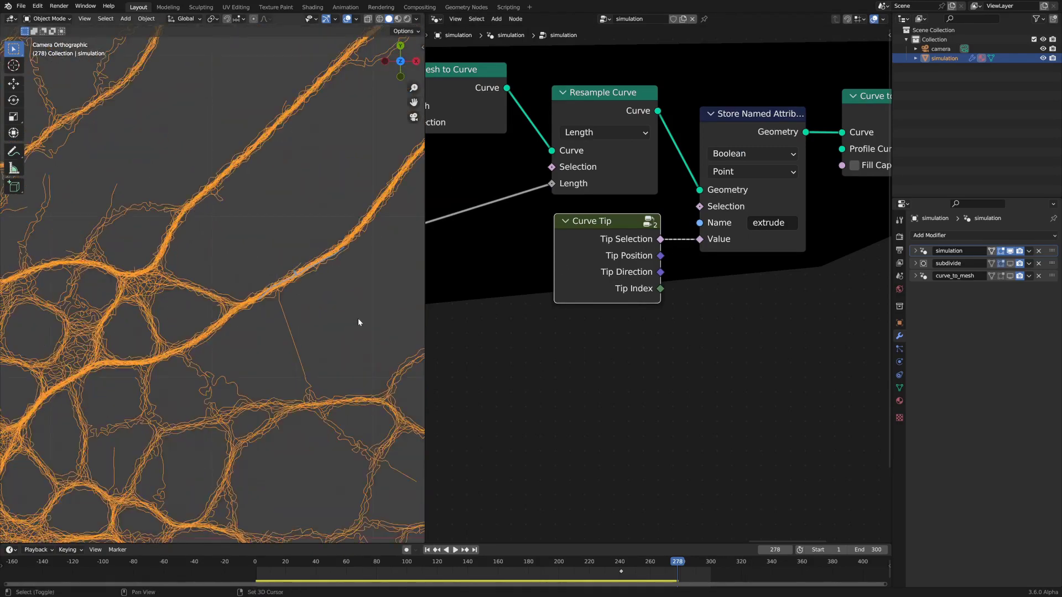
scroll(358, 322, "down", 4)
scroll(253, 287, "up", 8)
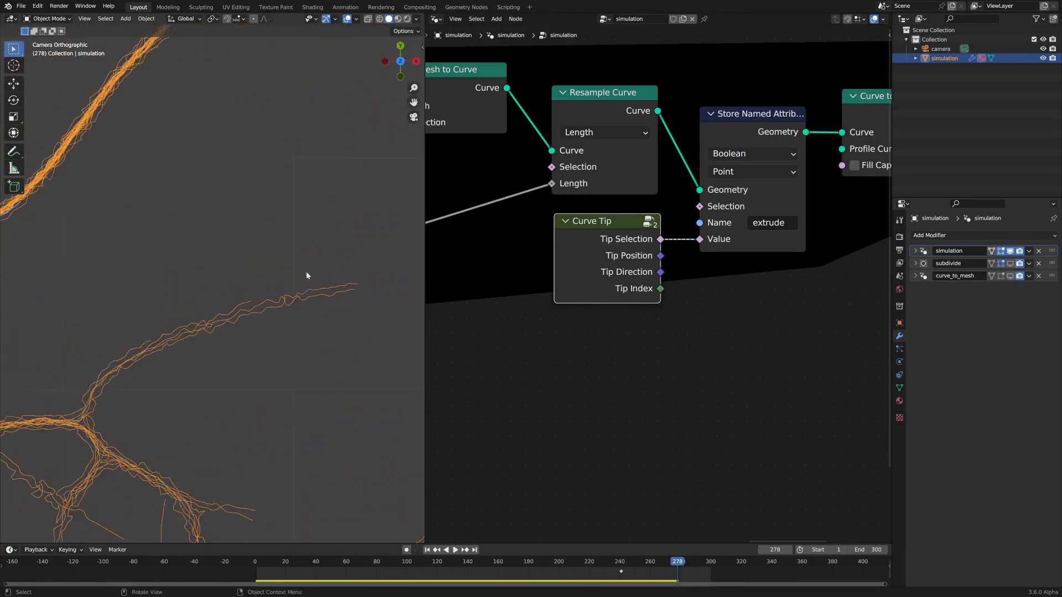
scroll(310, 273, "up", 4)
middle_click_drag(337, 286, 132, 248, "shift")
scroll(320, 257, "down", 3)
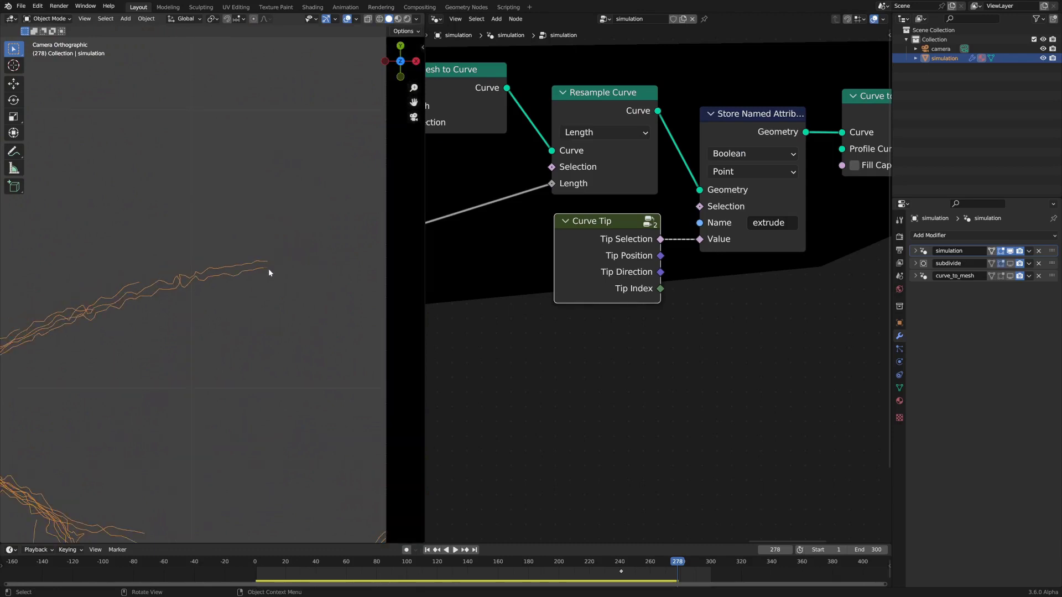
Step: Replay the simulation from the start to watch the tips grow, and select the extrude Store Named Attribute node
key("space")
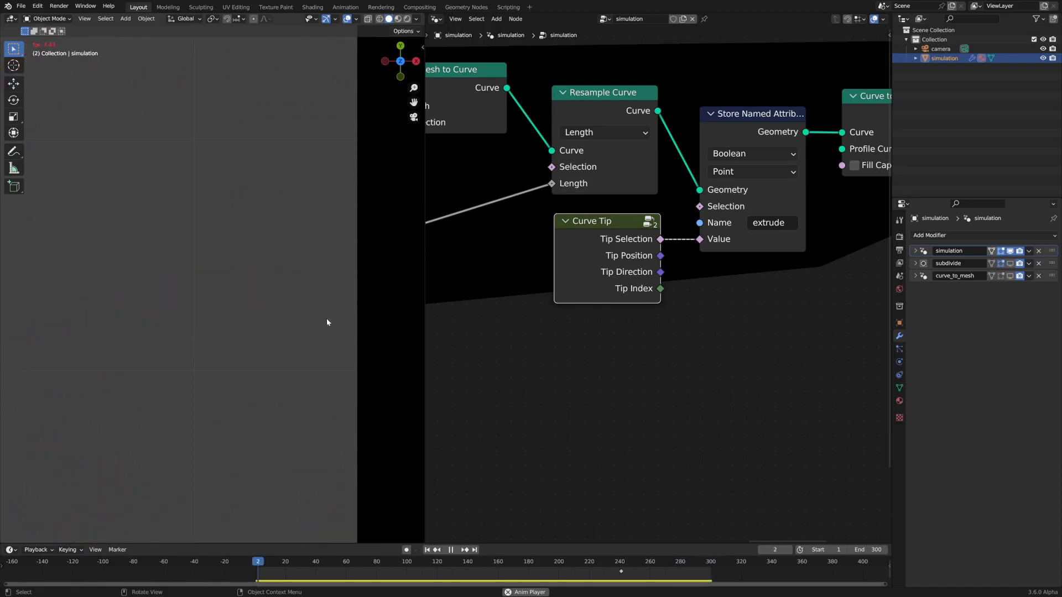
key("space")
key("space")
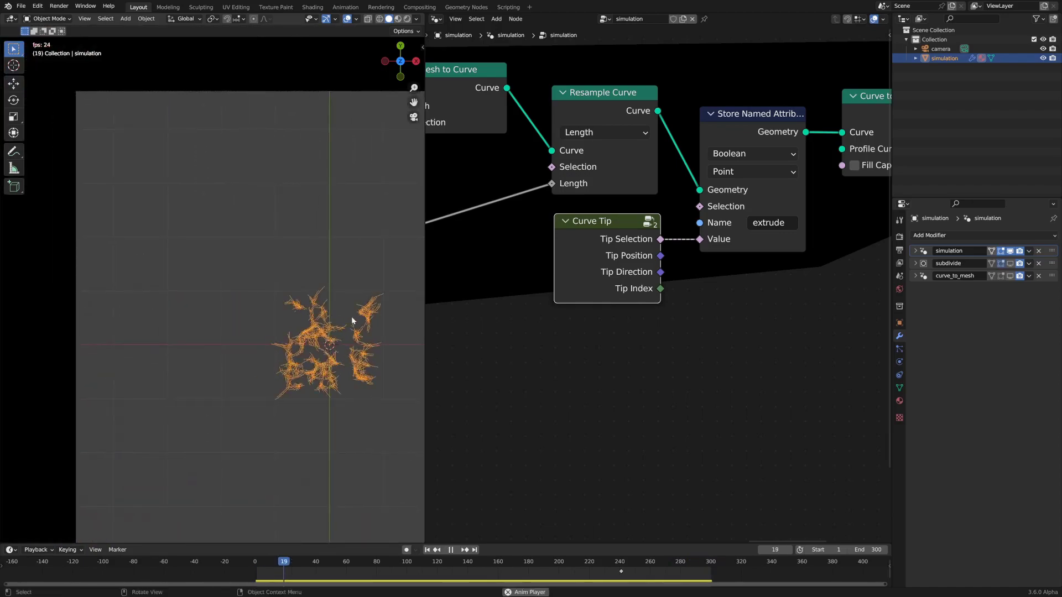
left_click(733, 115)
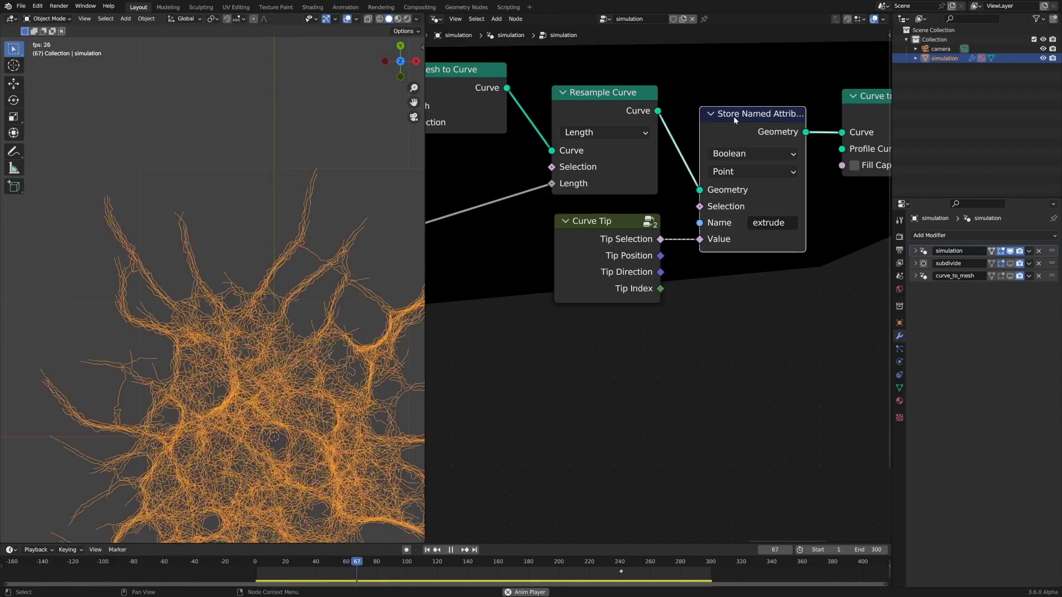
Step: Stop the simulation playback and select the Curve to Mesh node after the extrude Store Named Attribute node
key("space")
scroll(270, 353, "down", 3)
scroll(716, 303, "down", 4)
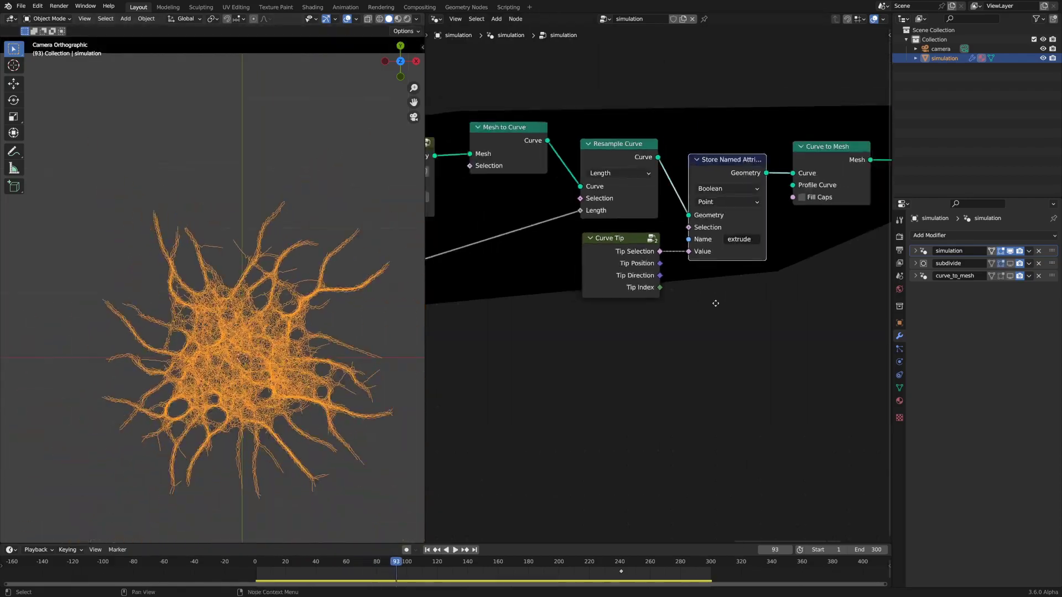
middle_click_drag(765, 205, 551, 258)
scroll(551, 257, "up", 4)
left_click(597, 167)
scroll(652, 248, "down", 14)
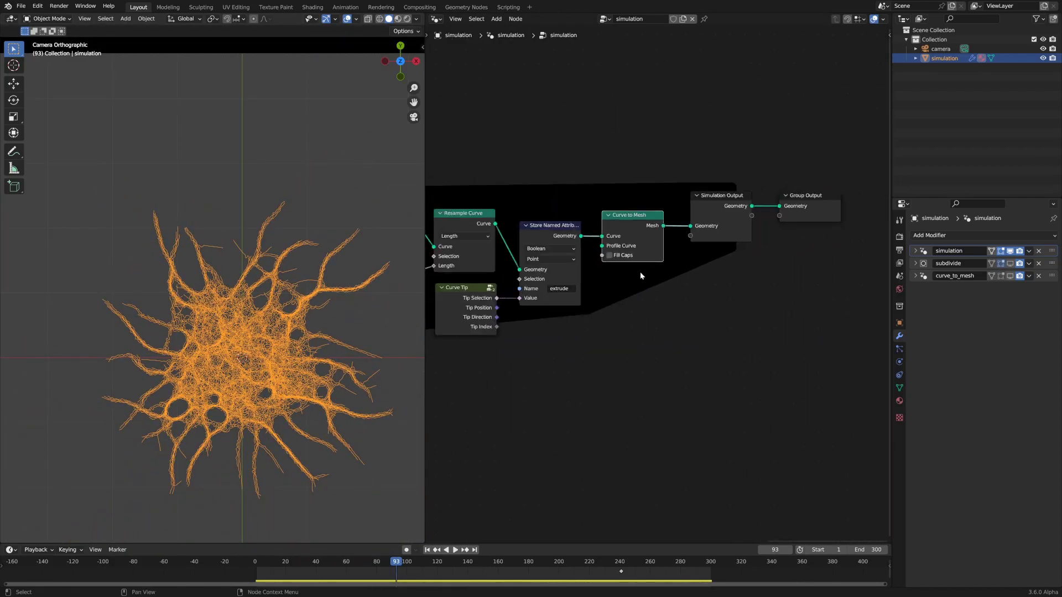
Step: Review the whole simulation node chain from initialization to Group Output, and save the file
middle_click_drag(608, 327, 483, 276)
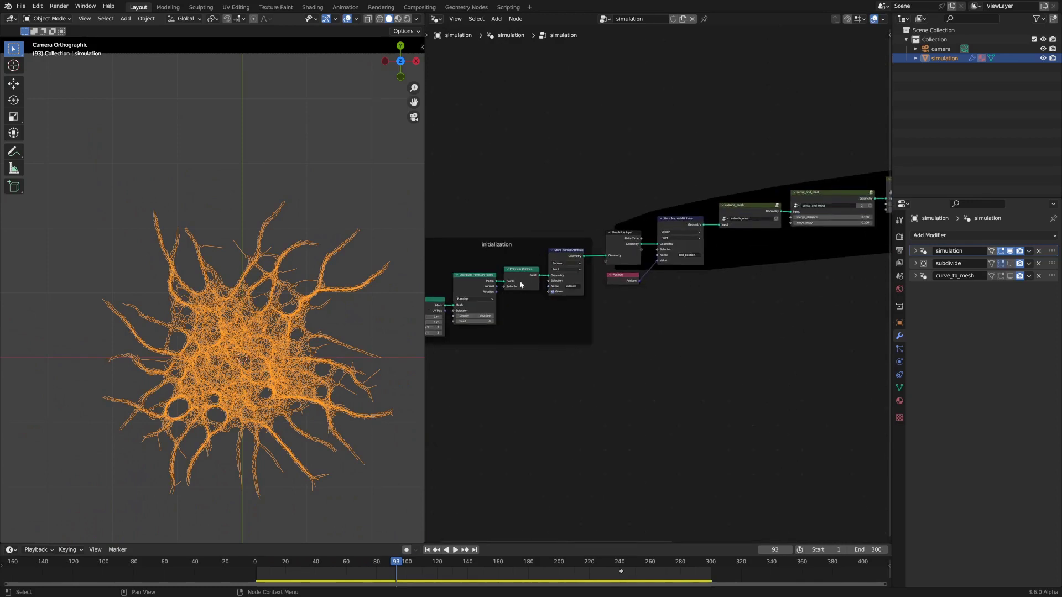
key("ctrl+s")
middle_click_drag(773, 312, 647, 332)
scroll(764, 311, "down", 2)
scroll(781, 312, "up", 3)
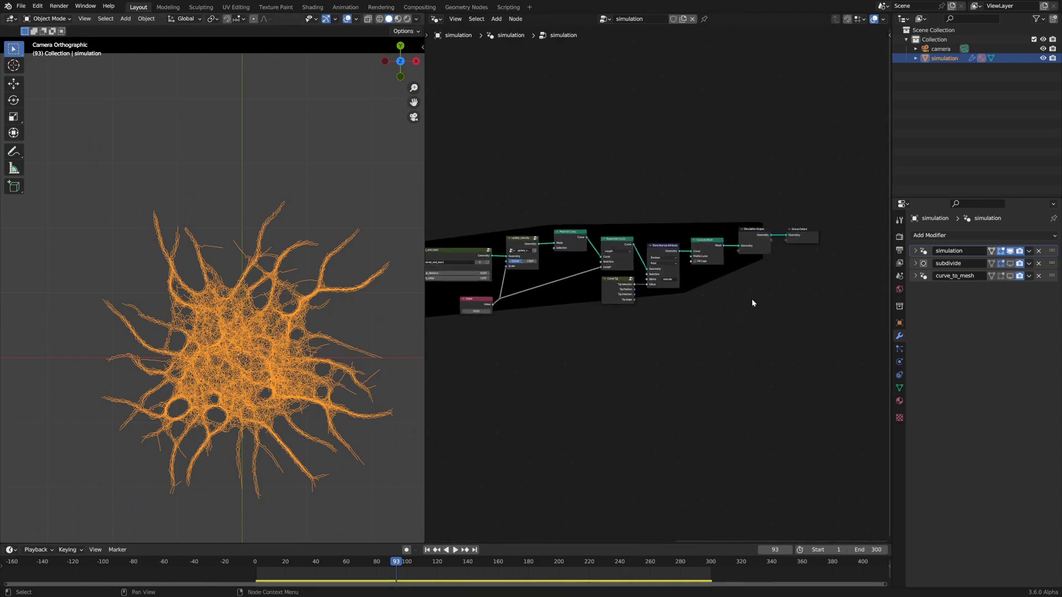
Step: Make the subdivide modifier active and toggle its viewport display on and off to compare the branches
left_click(1051, 266)
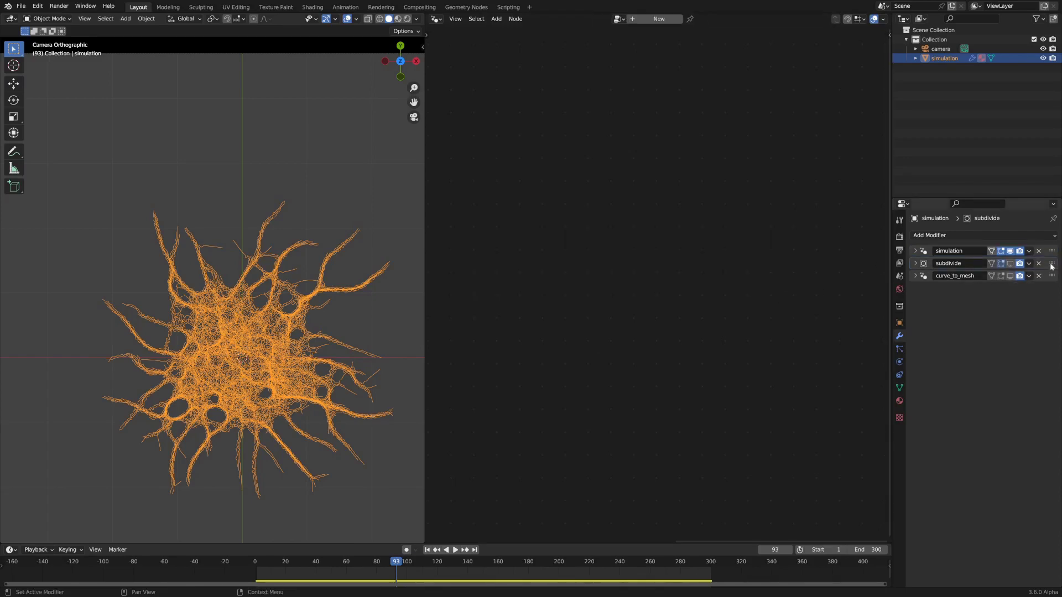
scroll(248, 335, "up", 10)
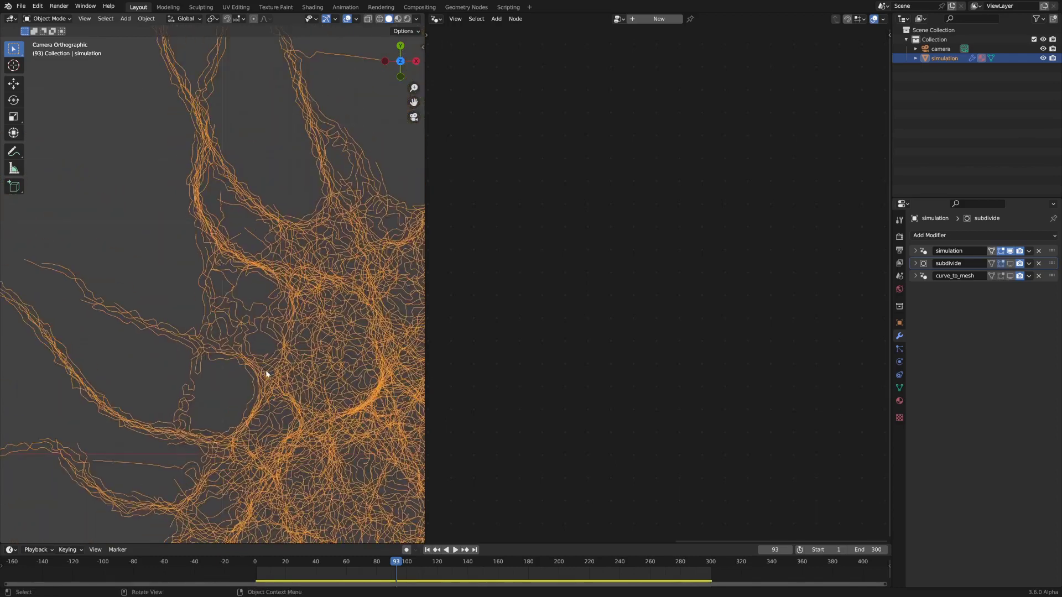
left_click(1009, 264)
left_click(1009, 264)
left_click(1009, 264)
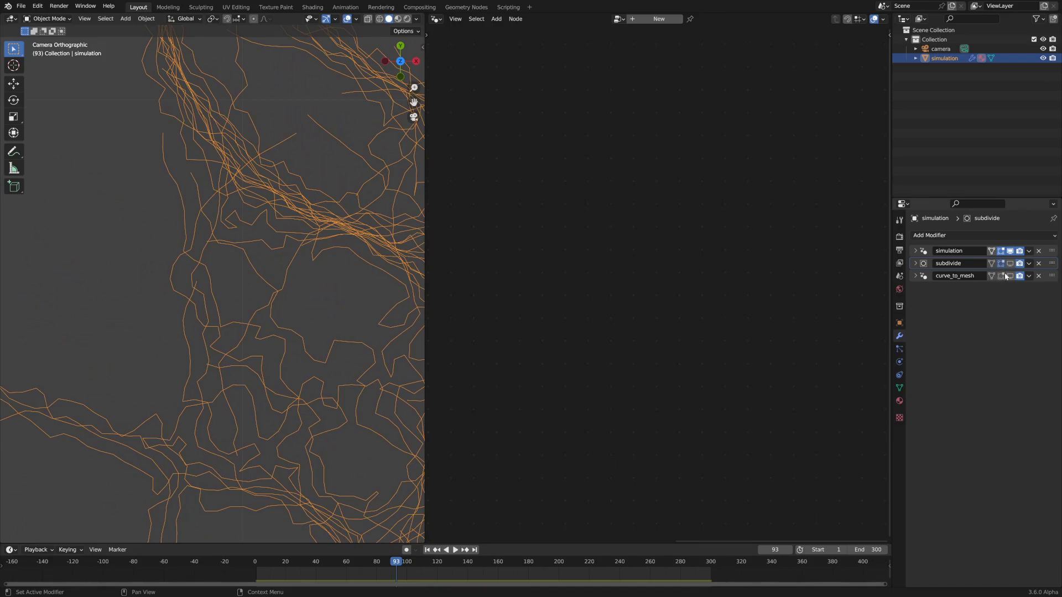
Step: Enable the viewport display of the curve_to_mesh modifier and inspect the tubes up close
left_click(1010, 276)
left_click(1011, 277)
scroll(313, 402, "up", 4)
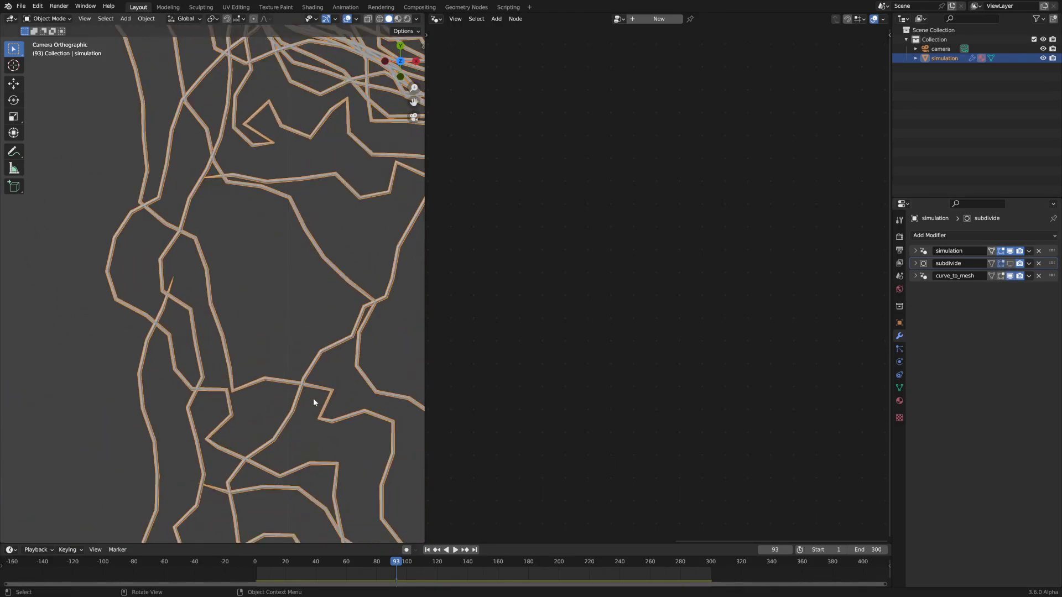
scroll(241, 396, "down", 4)
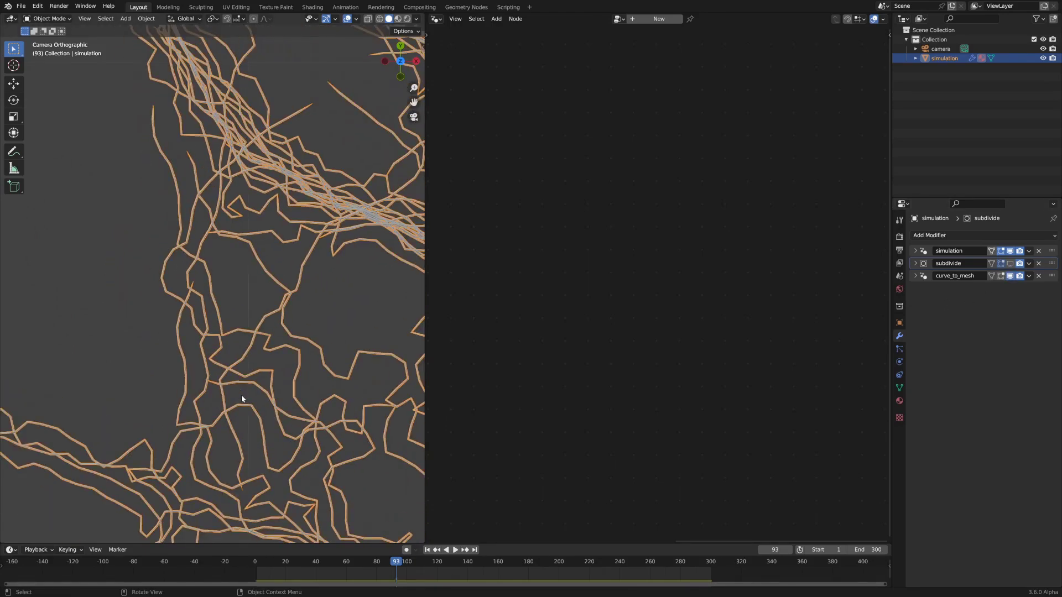
scroll(209, 336, "down", 8)
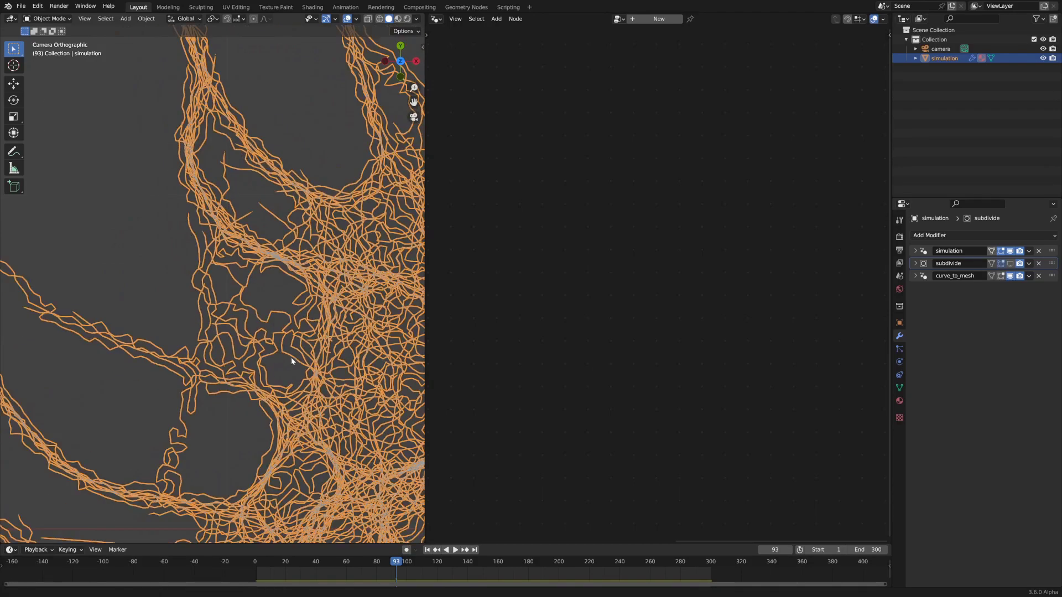
scroll(276, 339, "down", 6)
Step: Show the network in Rendered shading without selection or overlays, and save the file
key("z")
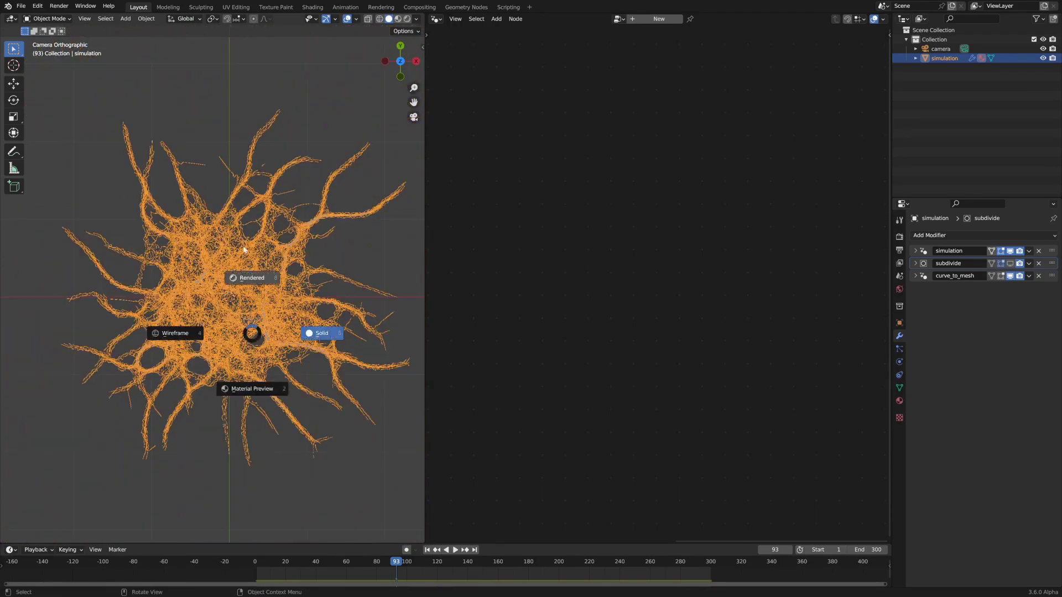
left_click(266, 311)
key("alt+a")
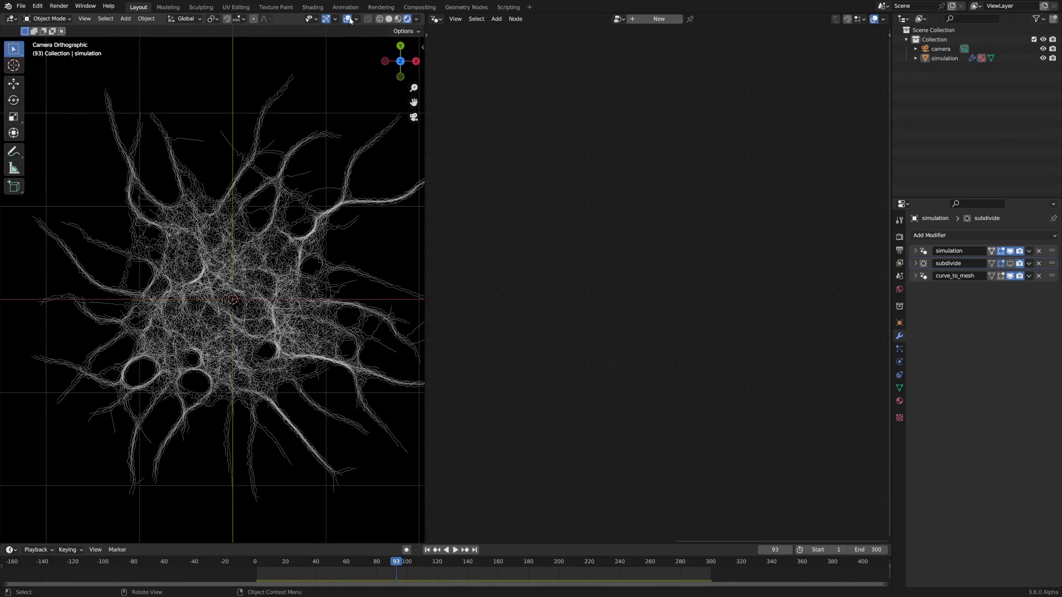
left_click(347, 19)
key("ctrl+s")
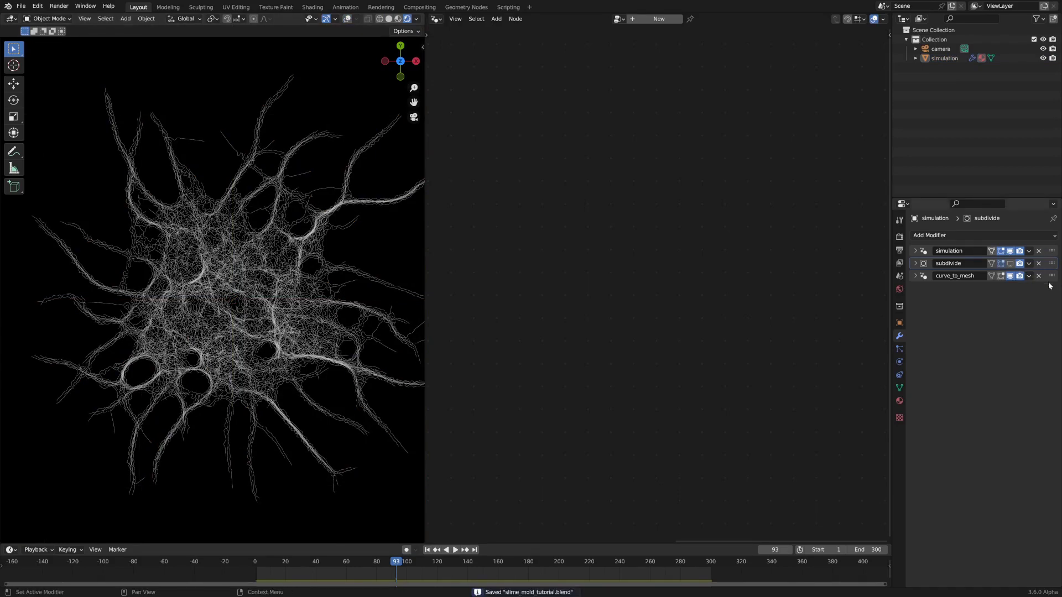
Step: Open the curve_to_mesh modifier's node tree and expand its settings to show the Radius input driving the first Set Curve Radius node
left_click(1053, 276)
scroll(581, 325, "up", 2)
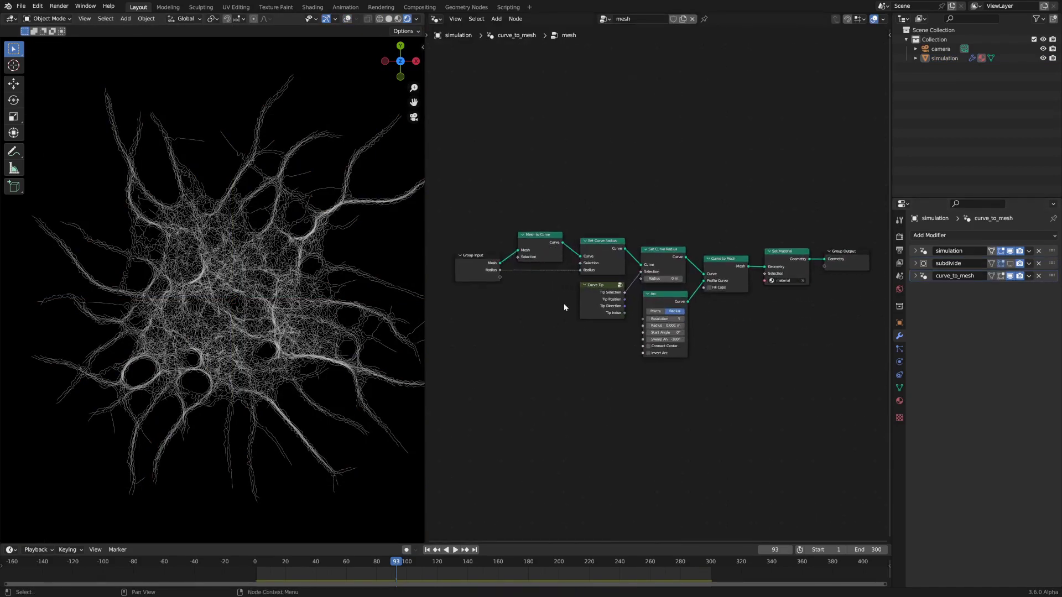
scroll(573, 314, "up", 1)
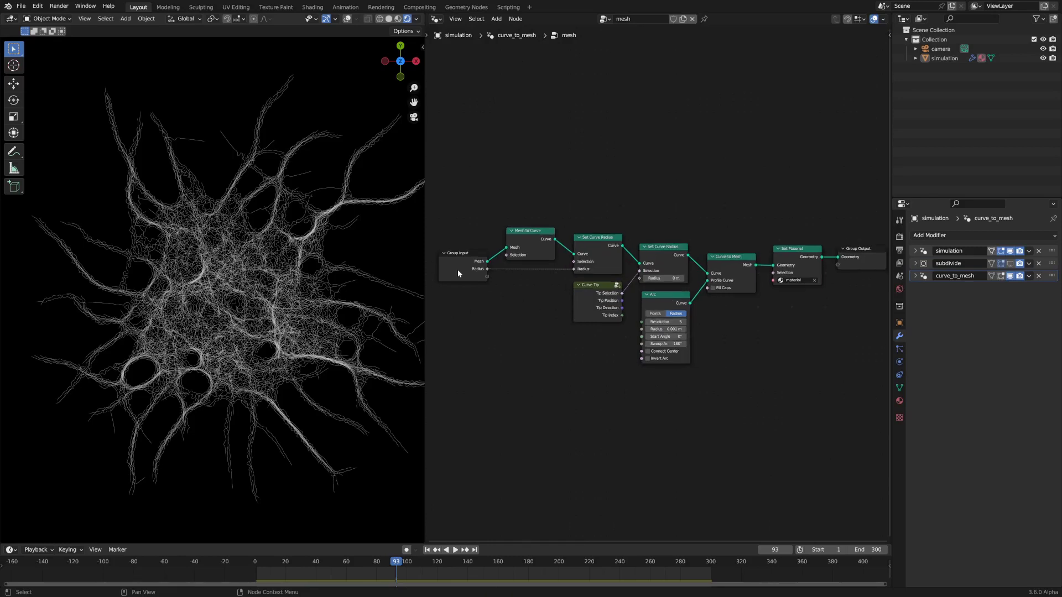
left_click(523, 236)
left_click(468, 272)
left_click(605, 240)
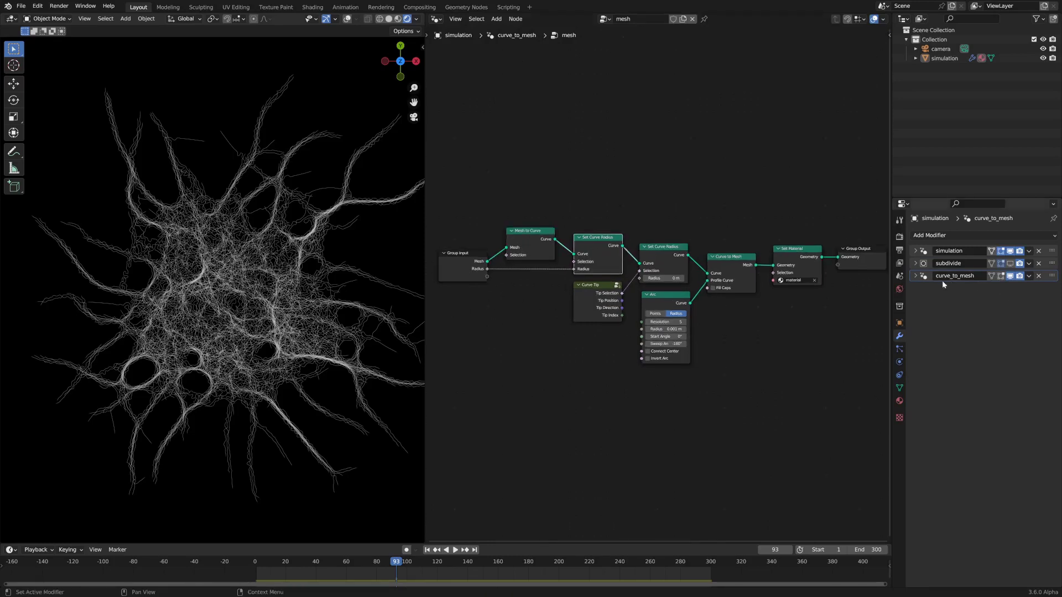
middle_click_drag(775, 327, 735, 327)
left_click(915, 275)
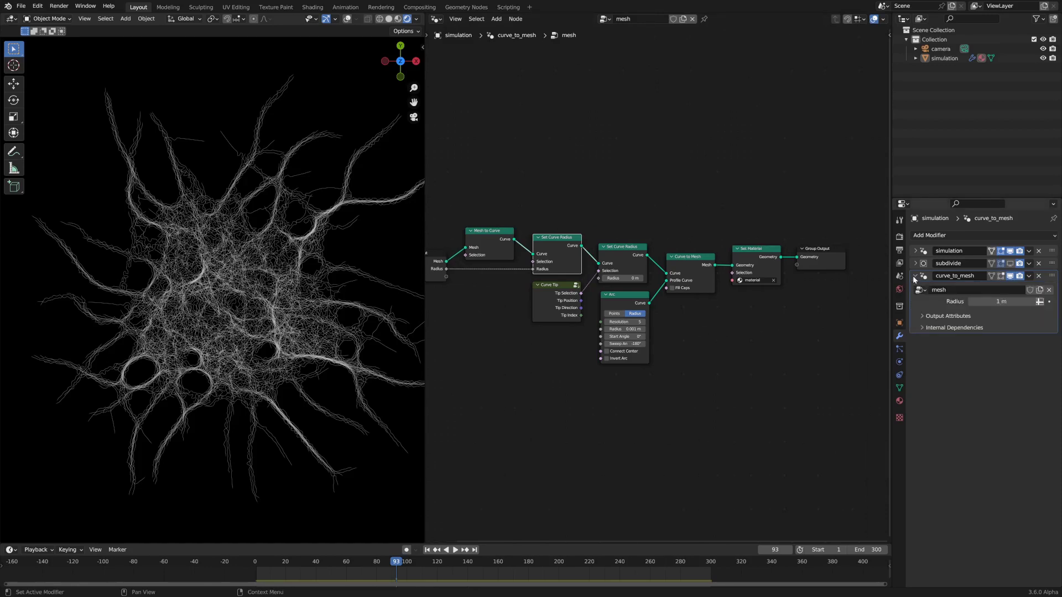
scroll(529, 366, "up", 3)
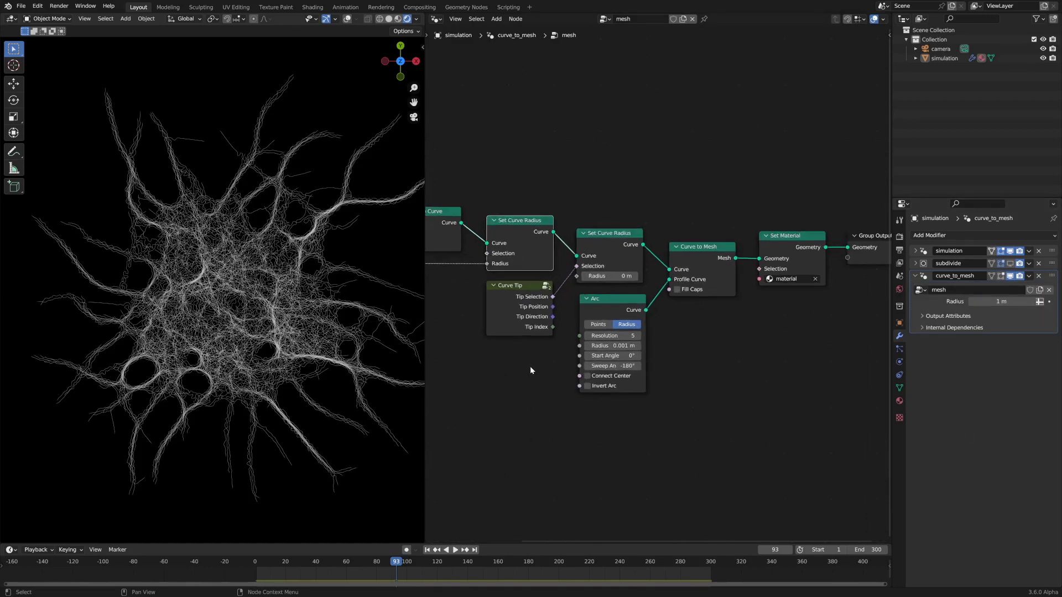
Step: Select the Curve Tip node and inspect the tapered end of a free branch in the viewport
left_click(565, 317)
scroll(299, 252, "up", 6)
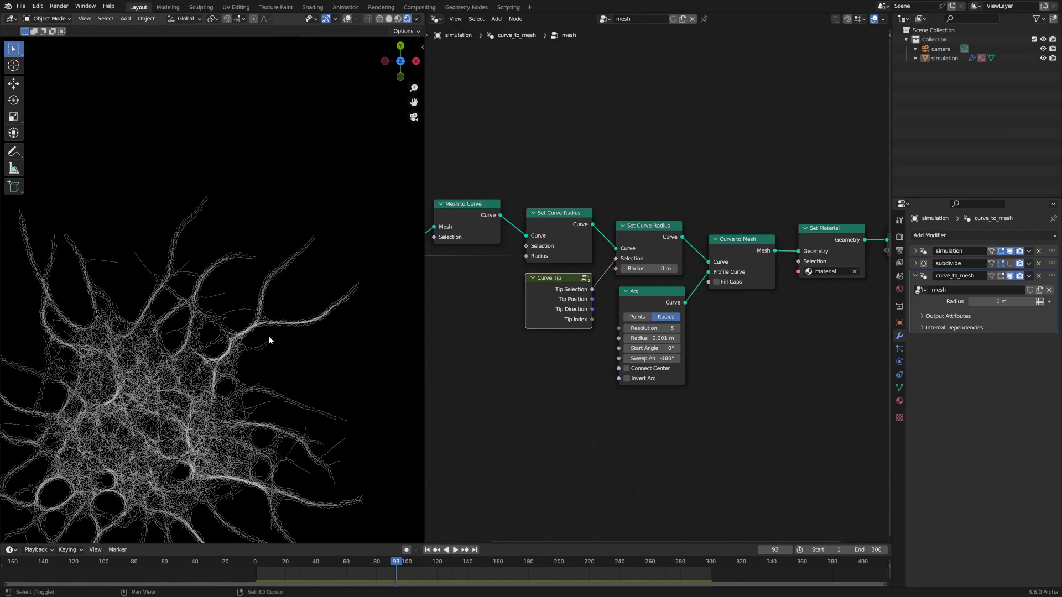
scroll(344, 232, "up", 8)
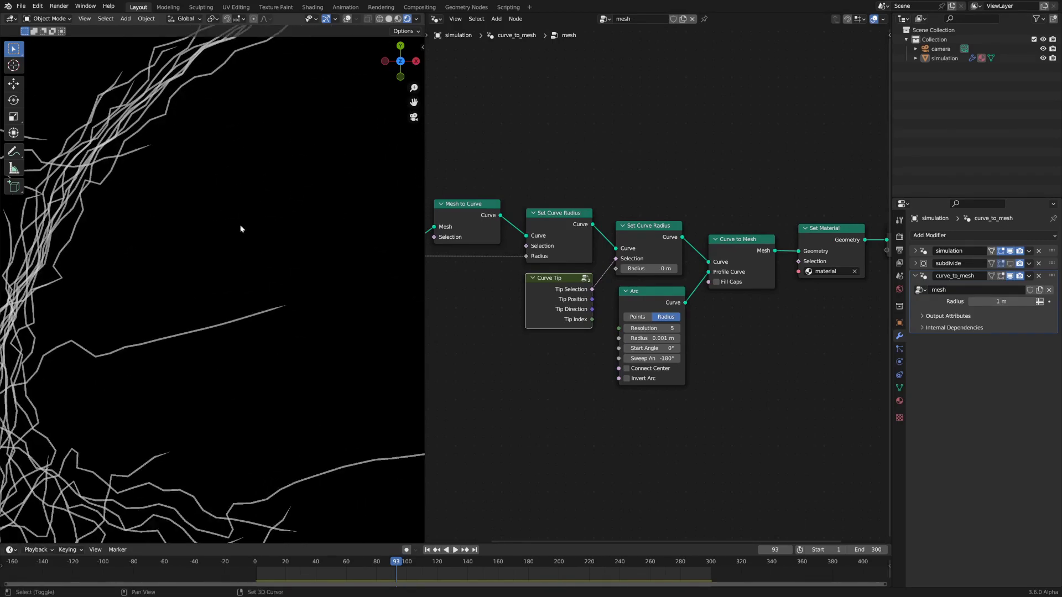
middle_click_drag(326, 342, 206, 287, "shift")
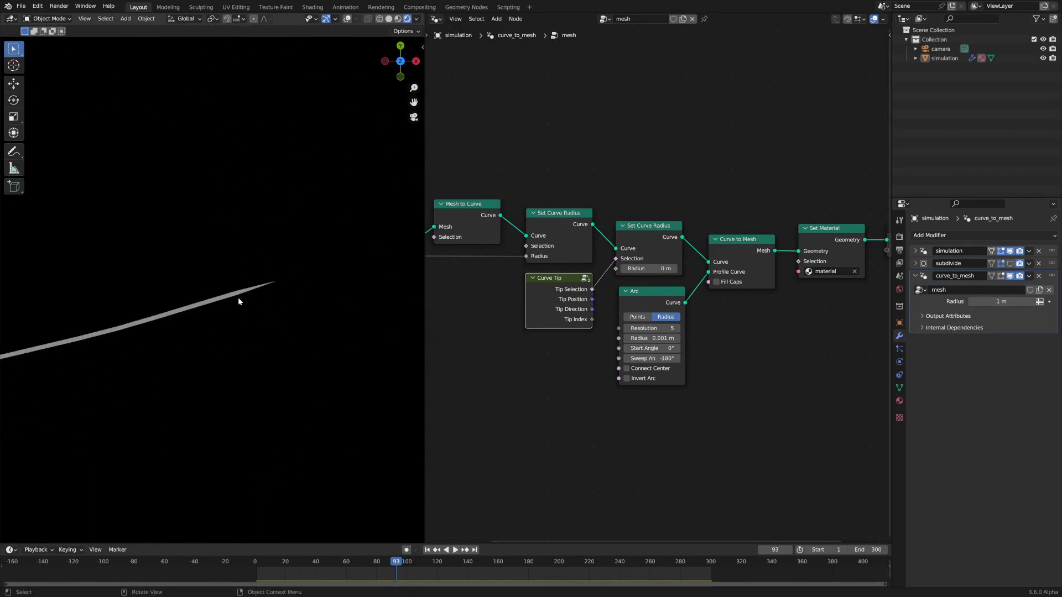
scroll(239, 298, "up", 1)
Step: Compare tip radii of 1 m and 0 m in the second Set Curve Radius node, ending with 0 m
left_click(647, 271)
type("1")
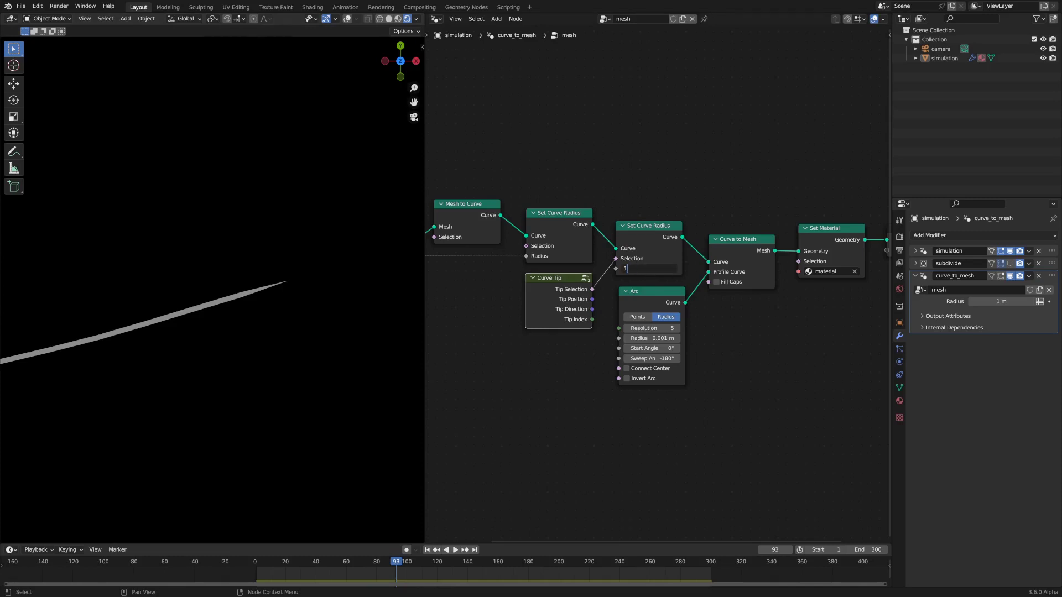
key("Return")
left_click(650, 269)
type("0")
key("Return")
key("ctrl+z")
left_click(643, 270)
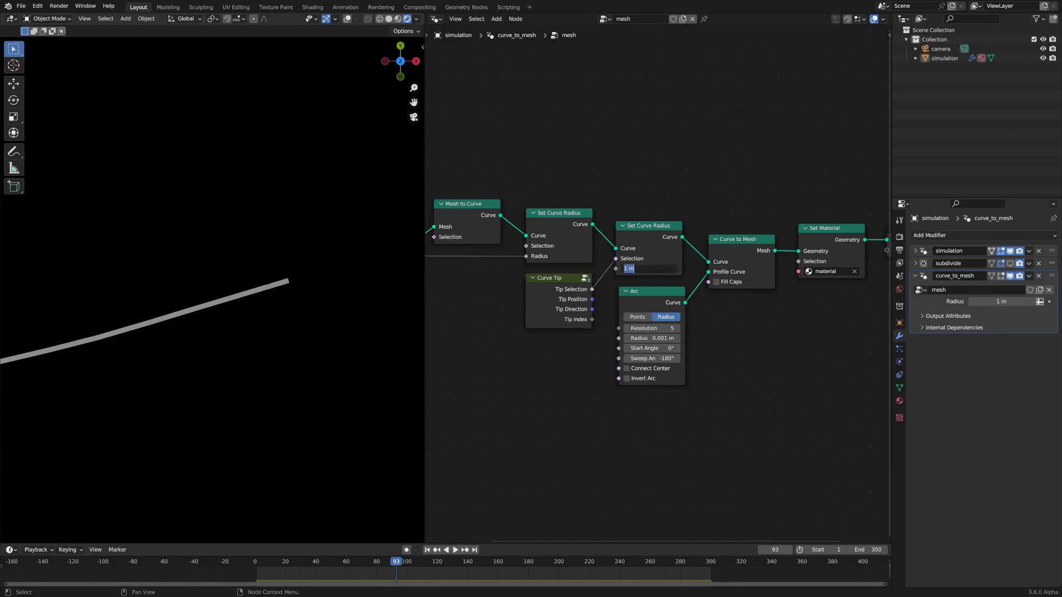
type("0")
key("Return")
Step: Examine the Curve to Mesh node and select the Arc node that supplies its profile curve
middle_click_drag(764, 351, 722, 366)
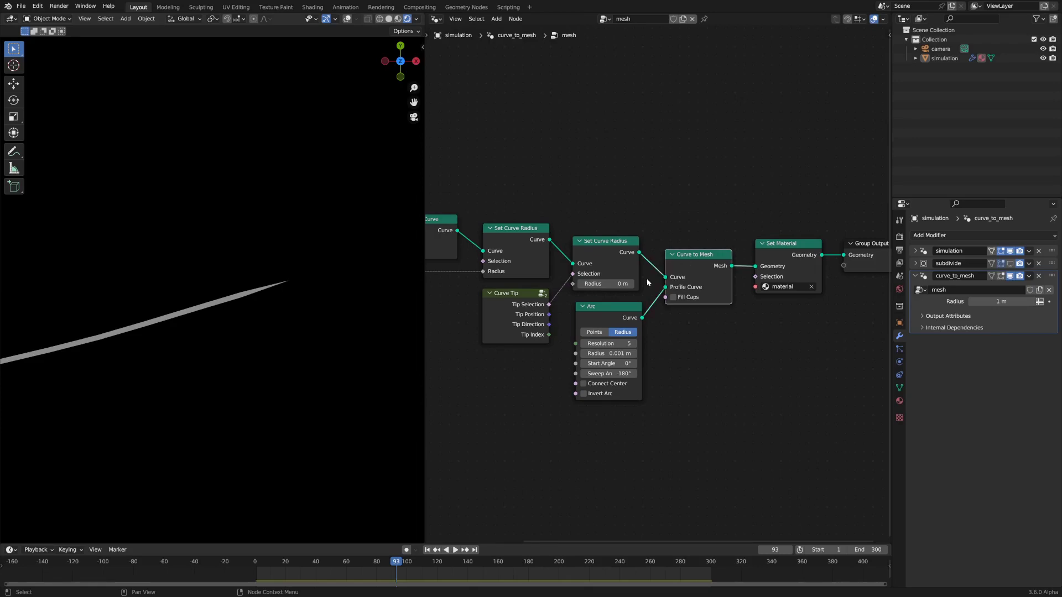
left_click(602, 310)
middle_click_drag(730, 345, 769, 316)
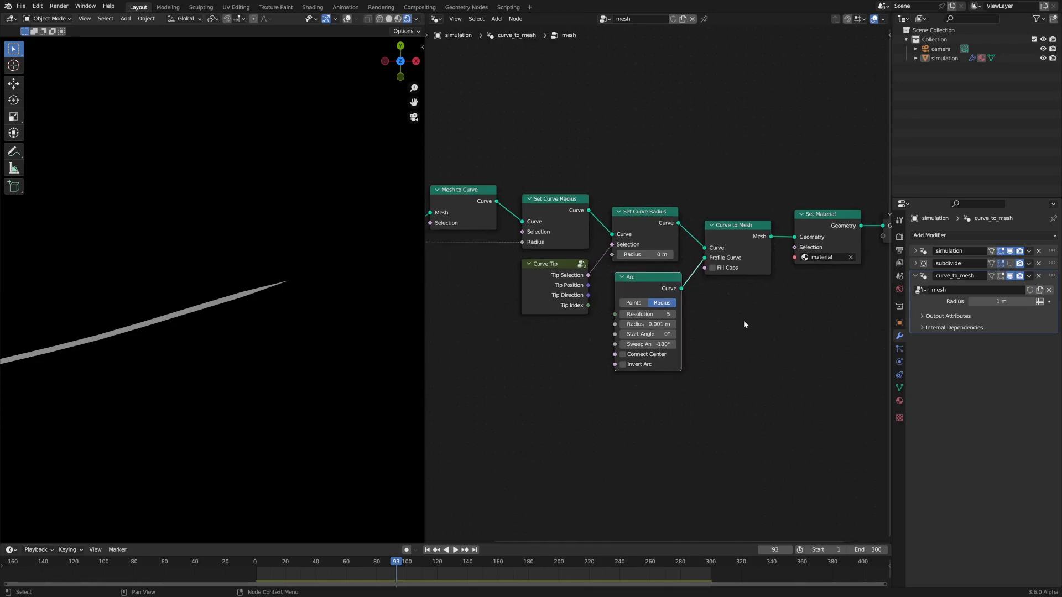
Step: Switch the viewport to Solid shading and inspect the arc-shaped cross-section of the tubes from the side
middle_click_drag(228, 335, 214, 298)
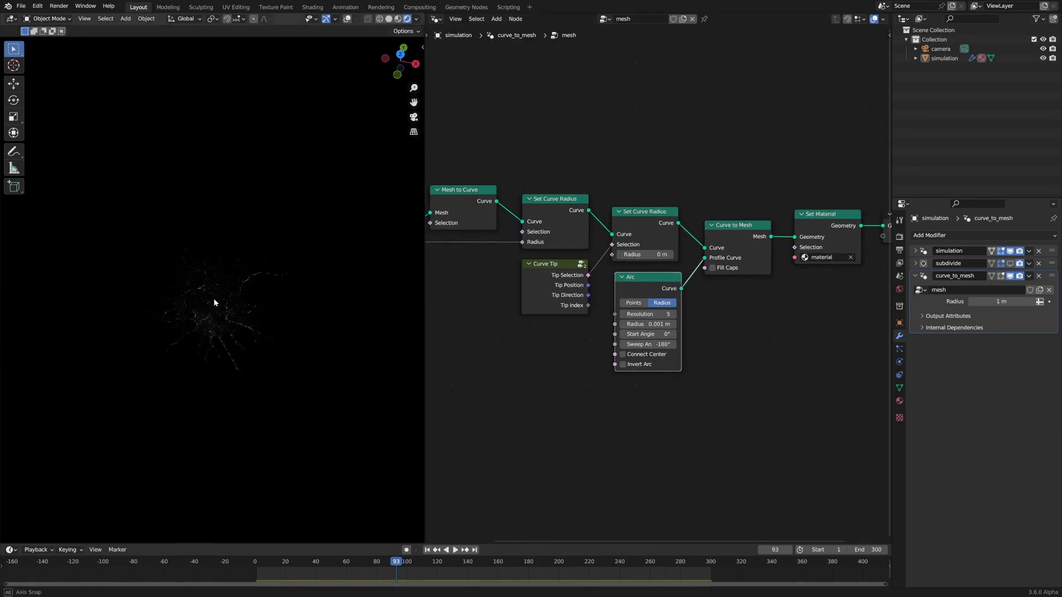
key("z")
left_click(319, 335)
scroll(256, 348, "up", 6)
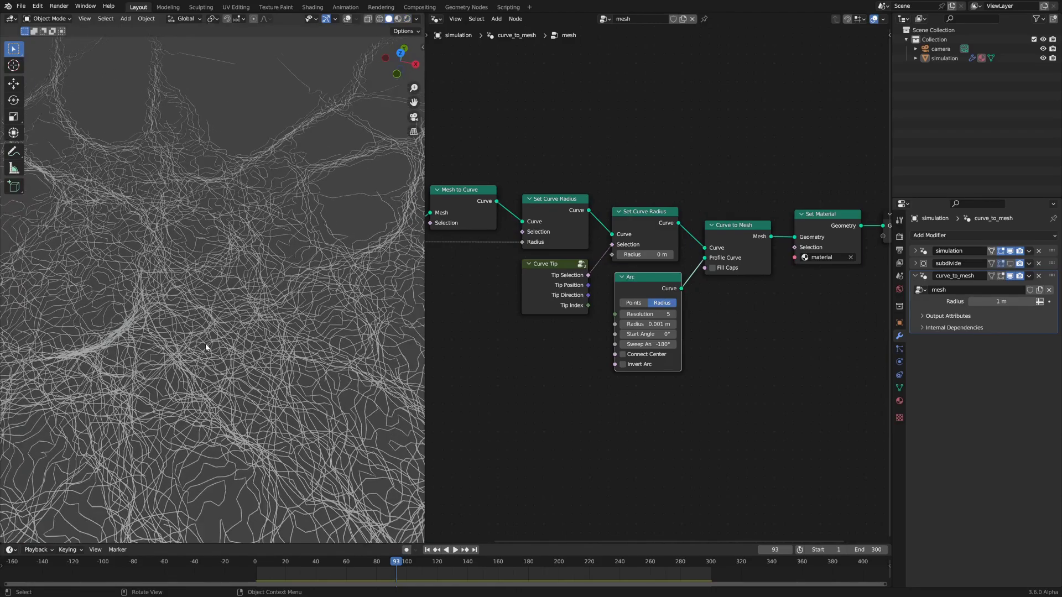
scroll(204, 354, "down", 6)
scroll(204, 209, "up", 7)
middle_click_drag(254, 443, 219, 245)
scroll(199, 235, "up", 4)
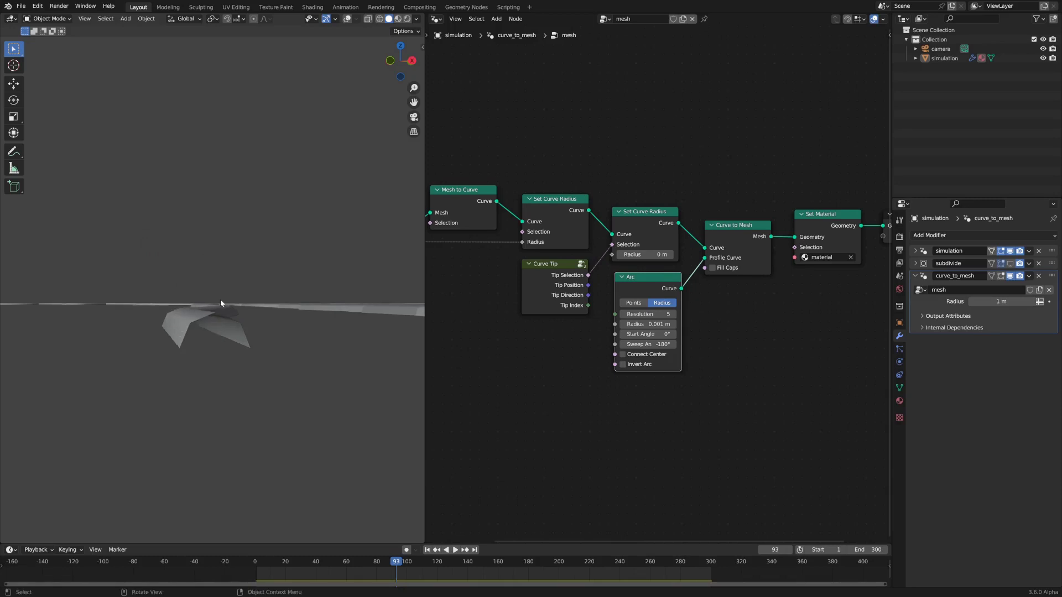
Step: Inspect the half-open tubes from a low angle and from underneath alongside the Arc settings
middle_click_drag(765, 314, 755, 300)
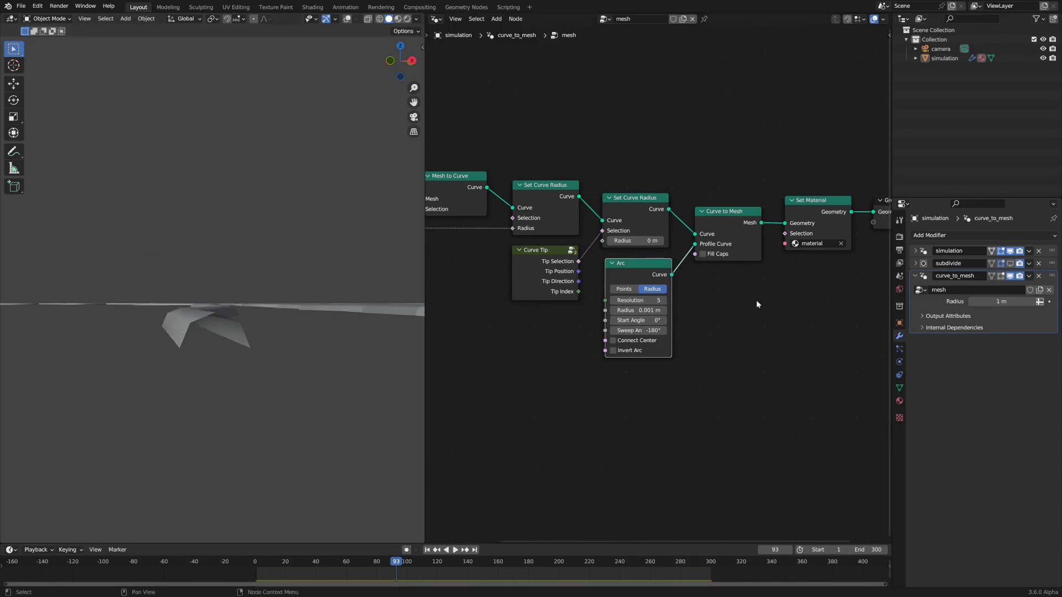
middle_click_drag(310, 363, 300, 366)
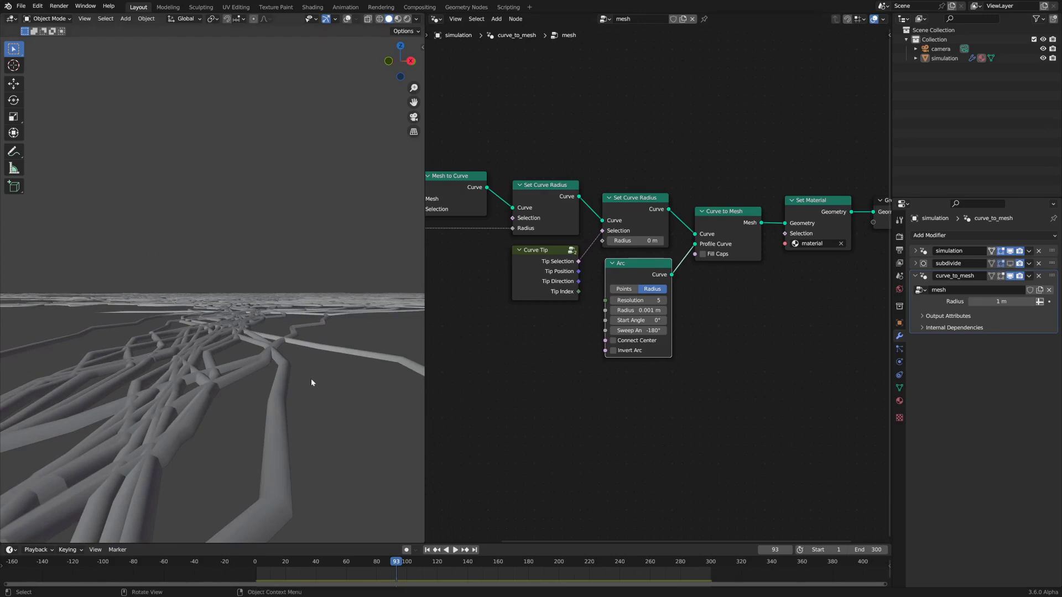
middle_click_drag(311, 379, 310, 376)
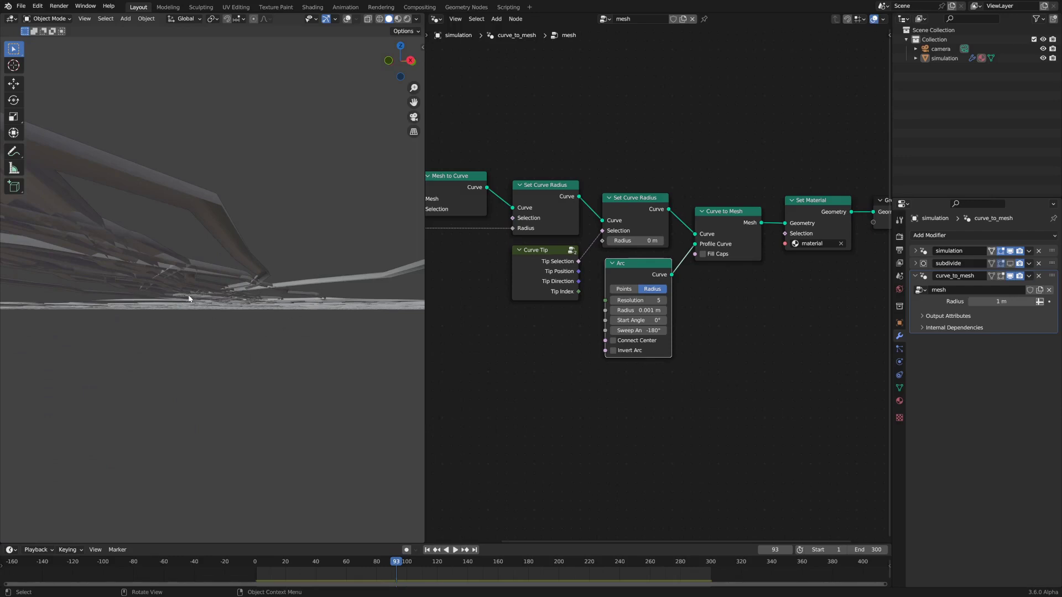
middle_click_drag(662, 317, 592, 344)
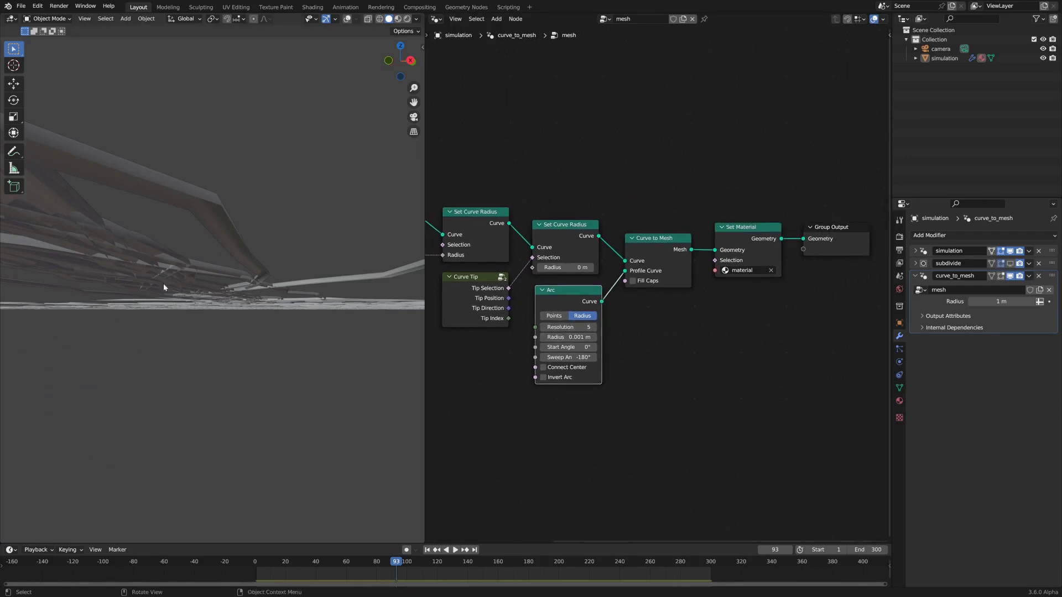
Step: Examine the tube junctions from above at close range and switch the viewport to Rendered shading
middle_click_drag(164, 283, 351, 401)
scroll(244, 328, "up", 10)
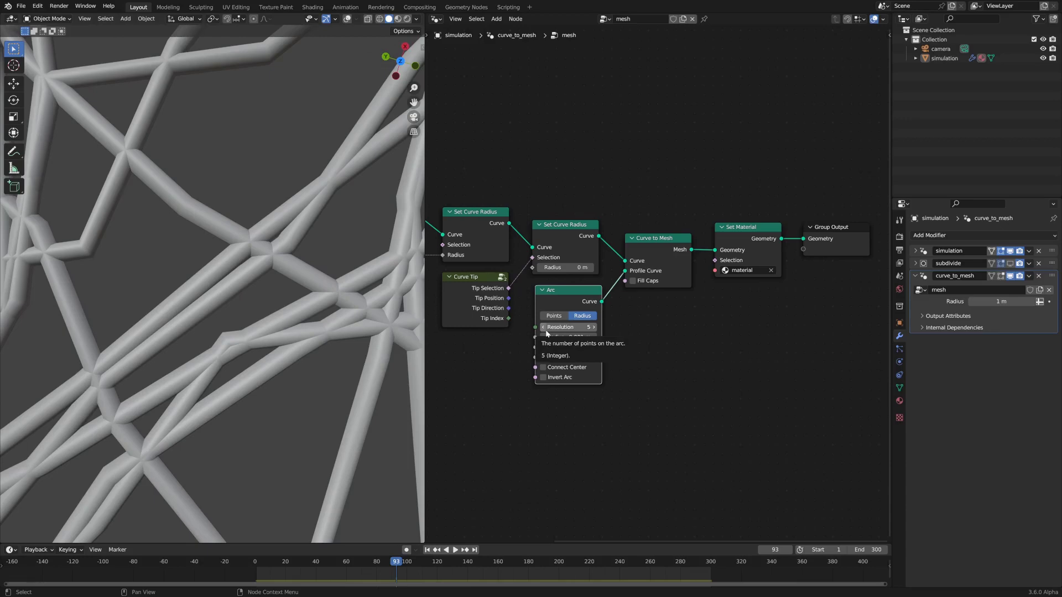
scroll(275, 333, "up", 2)
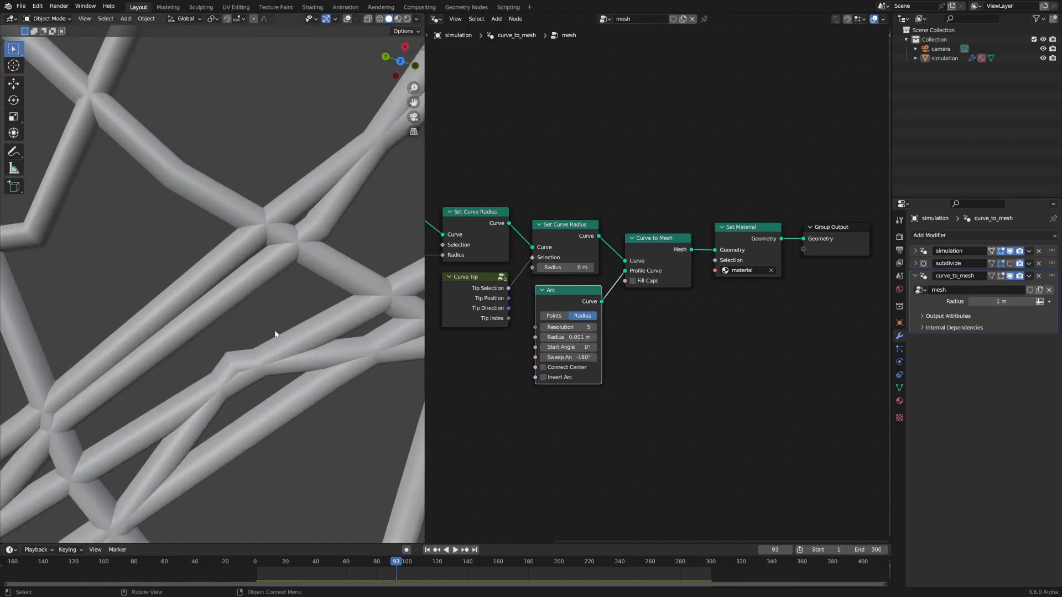
key("z")
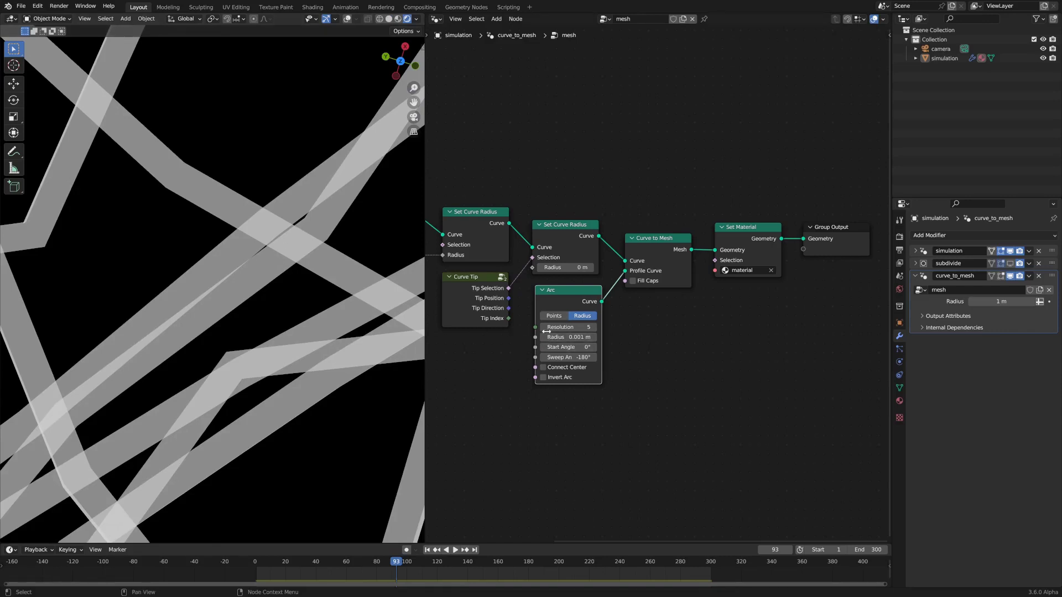
Step: Switch the viewport to Wireframe shading and set the Arc node's resolution to 5
key("z")
key("shift+z")
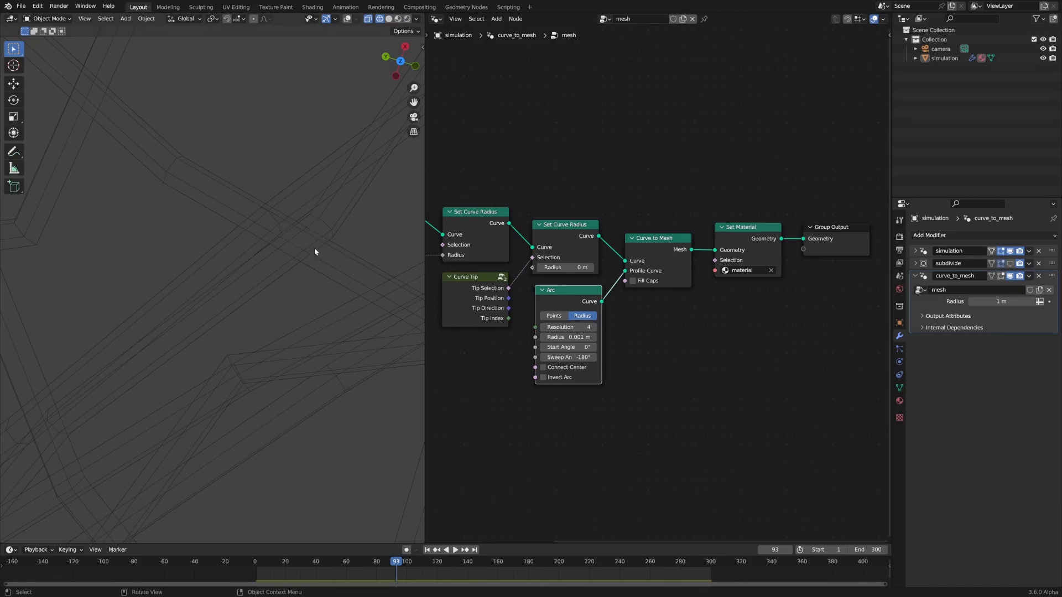
left_click(594, 327)
middle_click_drag(666, 281, 615, 306)
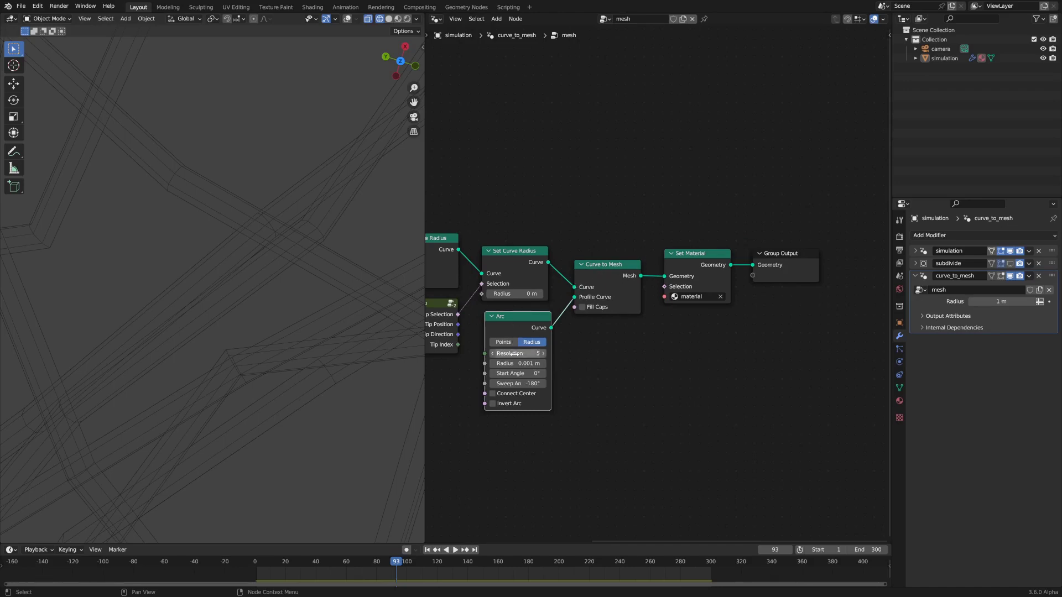
mouse_move(506, 320)
left_mouse_down()
mouse_move(519, 331)
mouse_move(502, 321)
left_mouse_up()
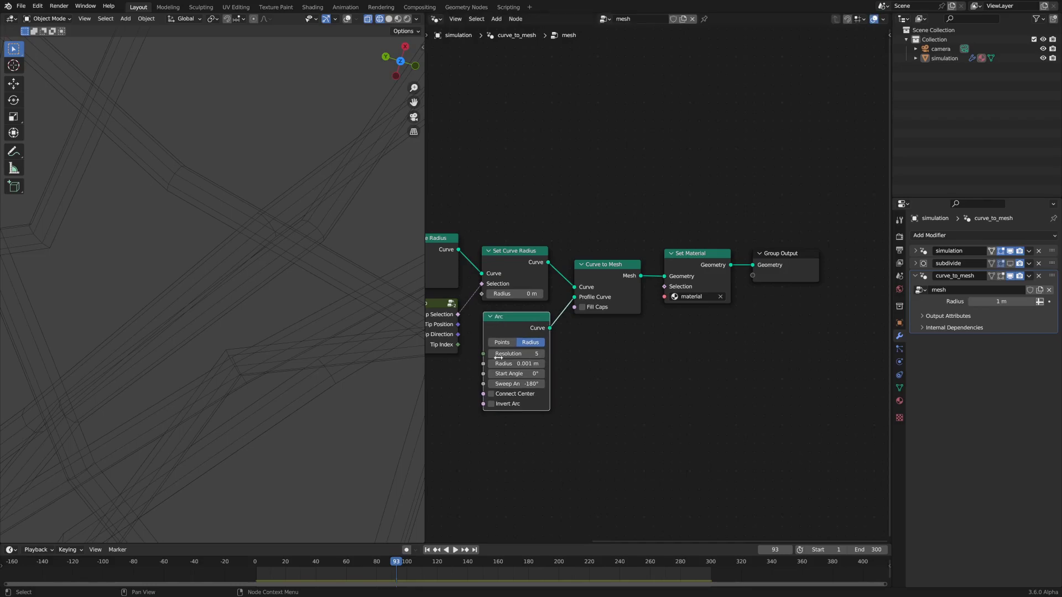
Step: Select the Set Material node and show the whole network in Rendered shading
left_click(687, 258)
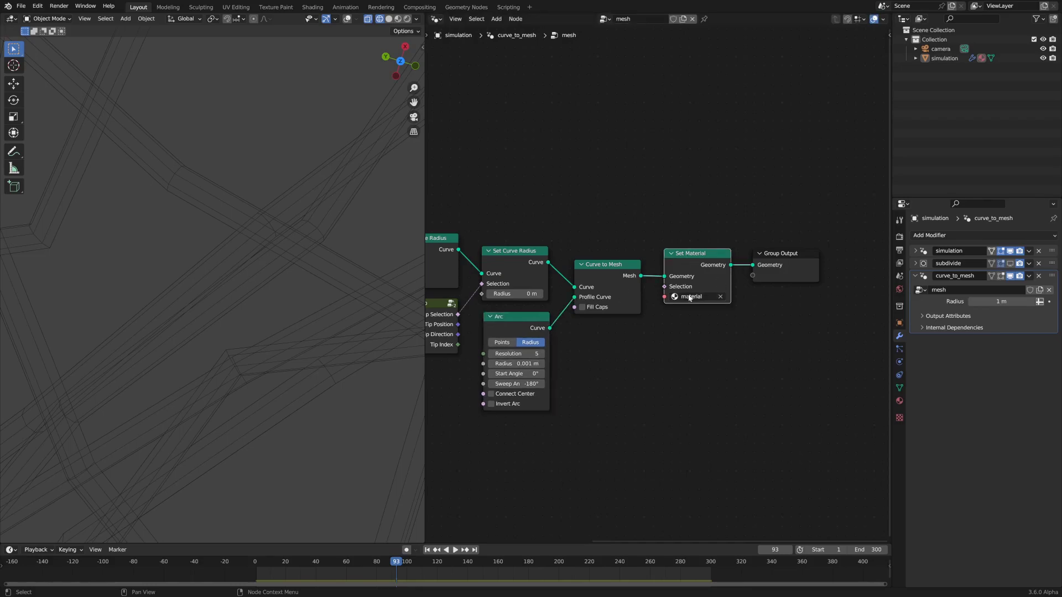
scroll(100, 331, "down", 8)
scroll(231, 310, "down", 5)
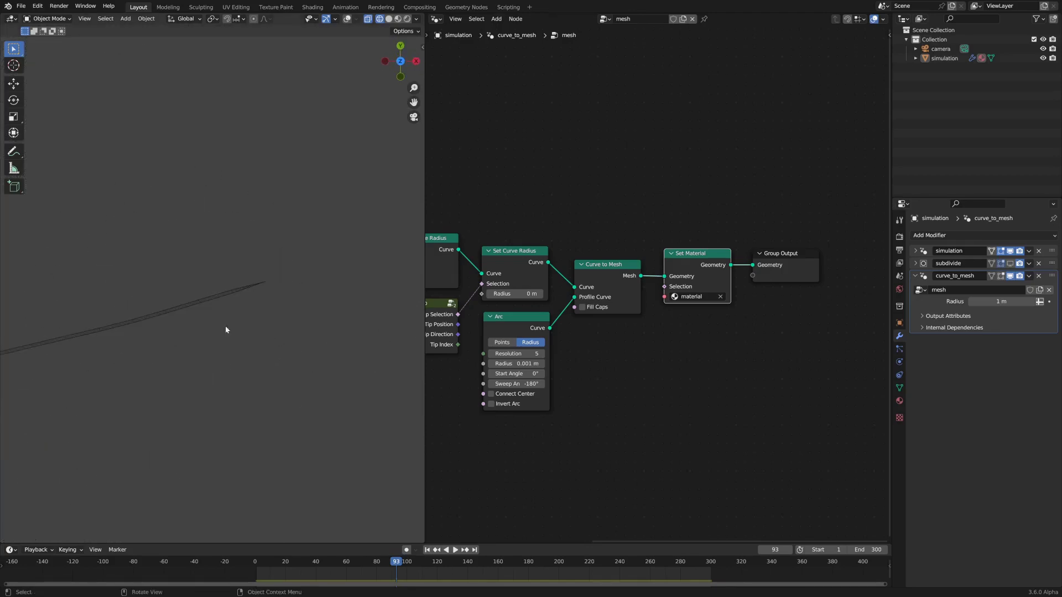
scroll(224, 320, "down", 15)
key("z")
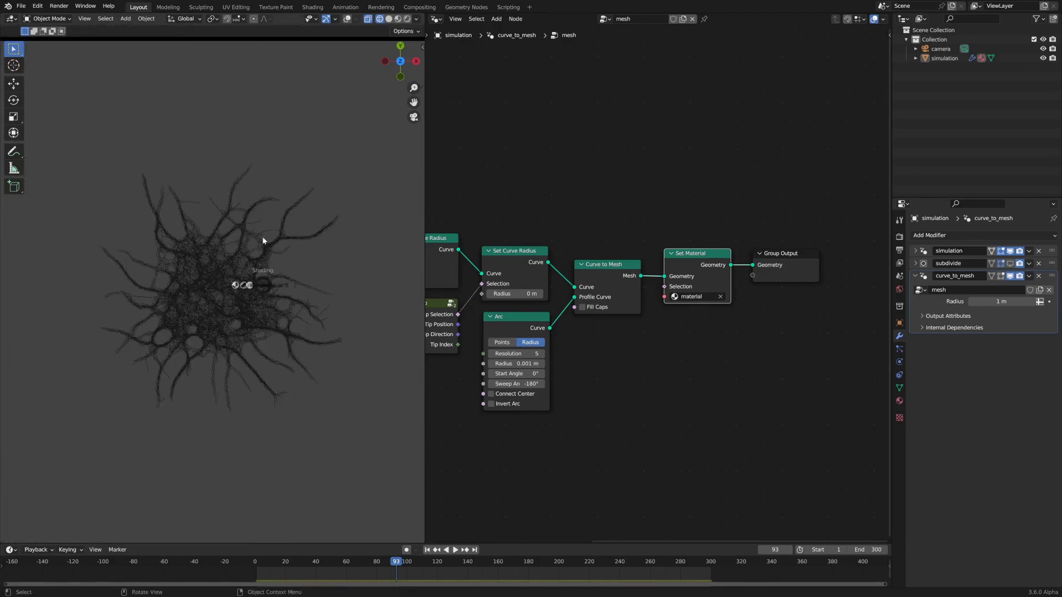
left_click(262, 237)
scroll(262, 276, "down", 2)
scroll(263, 275, "up", 2)
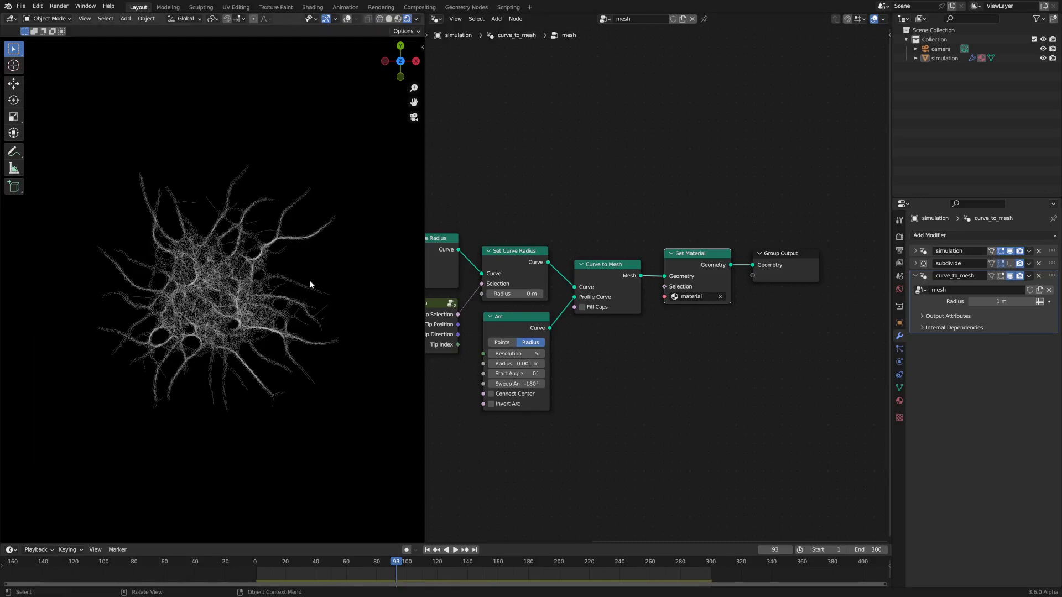
Step: Switch the node area to the Shader Editor and bring the simulation object's material nodes into view
left_click(437, 19)
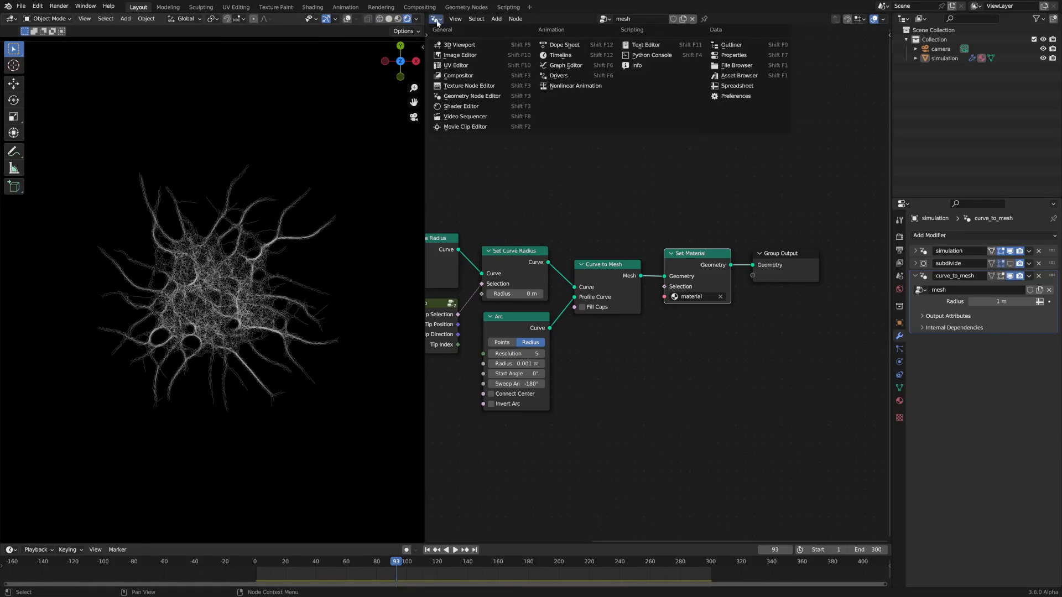
left_click(467, 107)
scroll(564, 185, "down", 6)
middle_click_drag(582, 196, 626, 220)
scroll(625, 220, "up", 6)
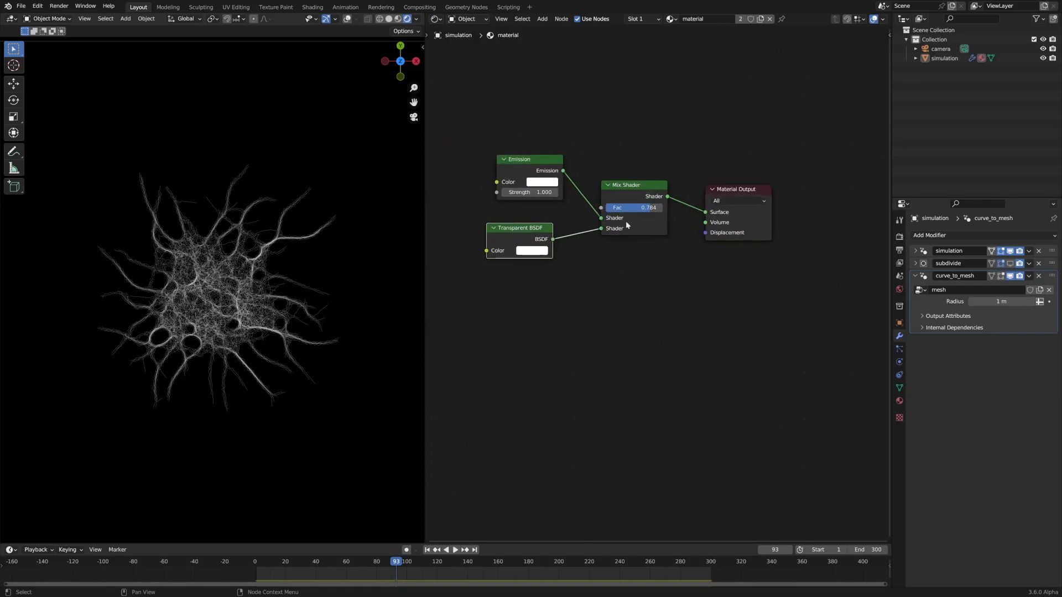
middle_click_drag(630, 315, 630, 320)
scroll(630, 320, "up", 2)
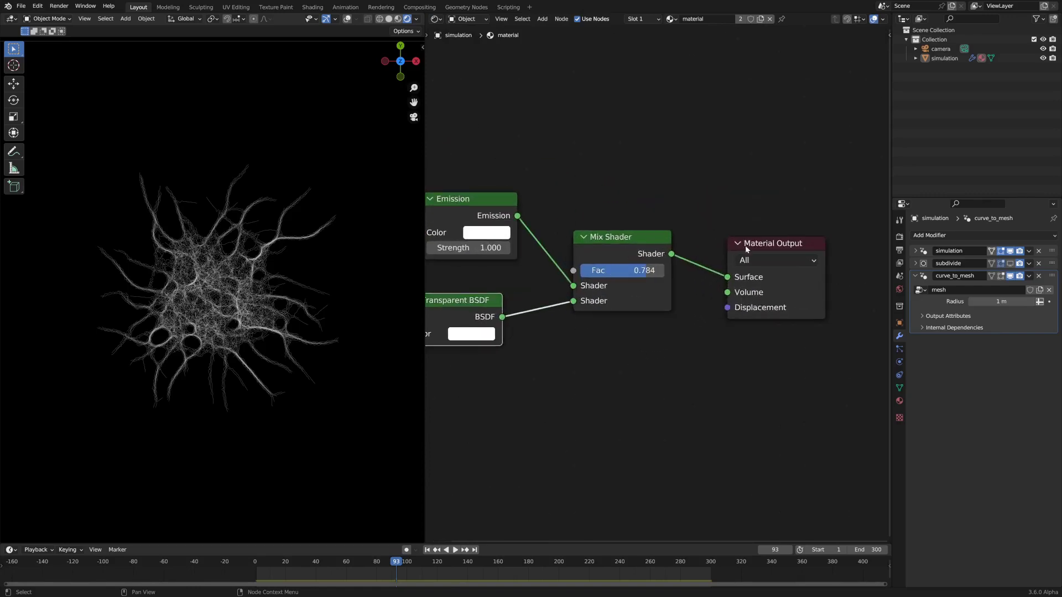
Step: Tidy the material nodes by repositioning the Emission node and aligning the Transparent BSDF node directly beneath it
left_click_drag(745, 247, 730, 238)
middle_click_drag(476, 214, 564, 185)
mouse_move(551, 174)
left_mouse_down()
mouse_move(536, 186)
mouse_move(550, 190)
left_mouse_up()
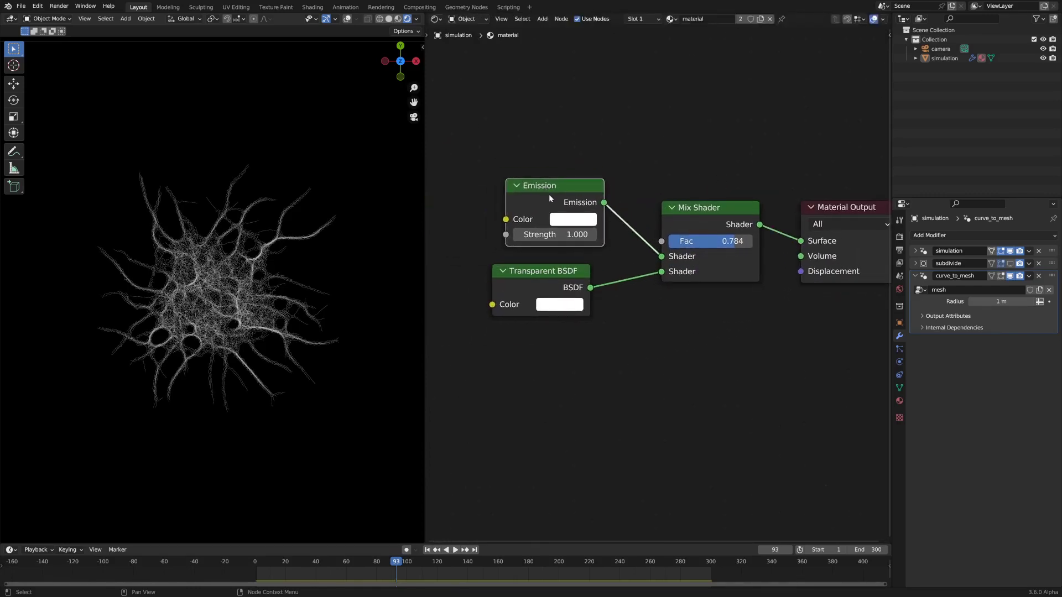
left_click_drag(515, 284, 529, 277)
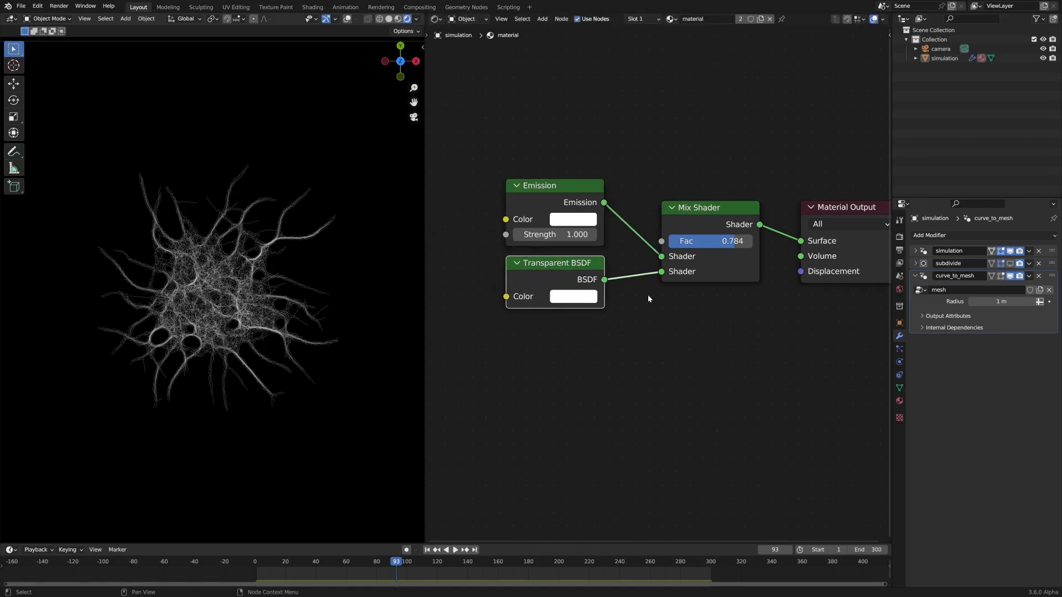
key("Home")
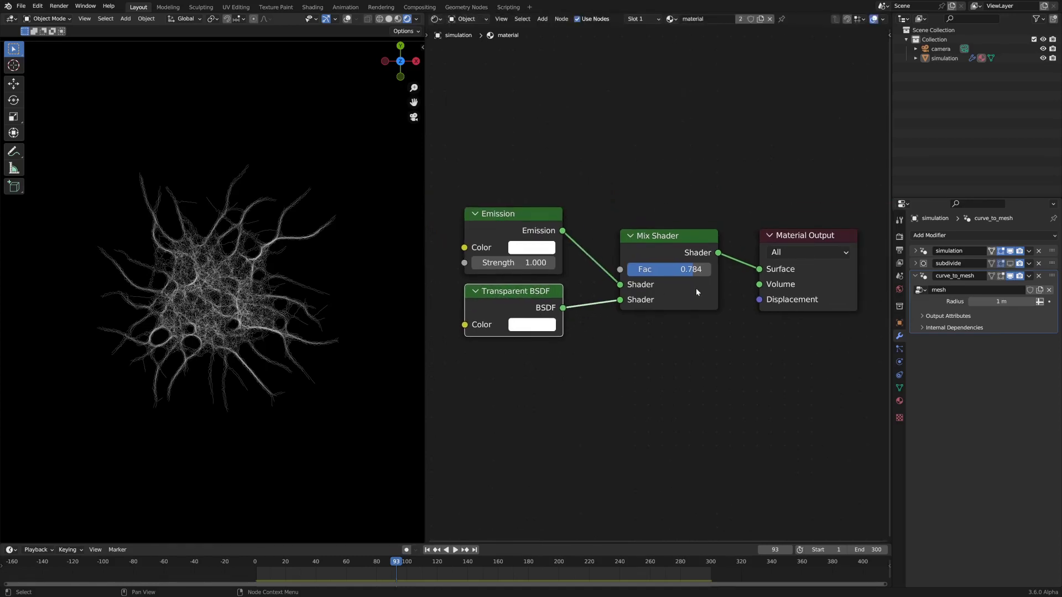
Step: Set the Mix Shader's factor to 0 to view the network fully opaque
scroll(720, 324, "up", 3)
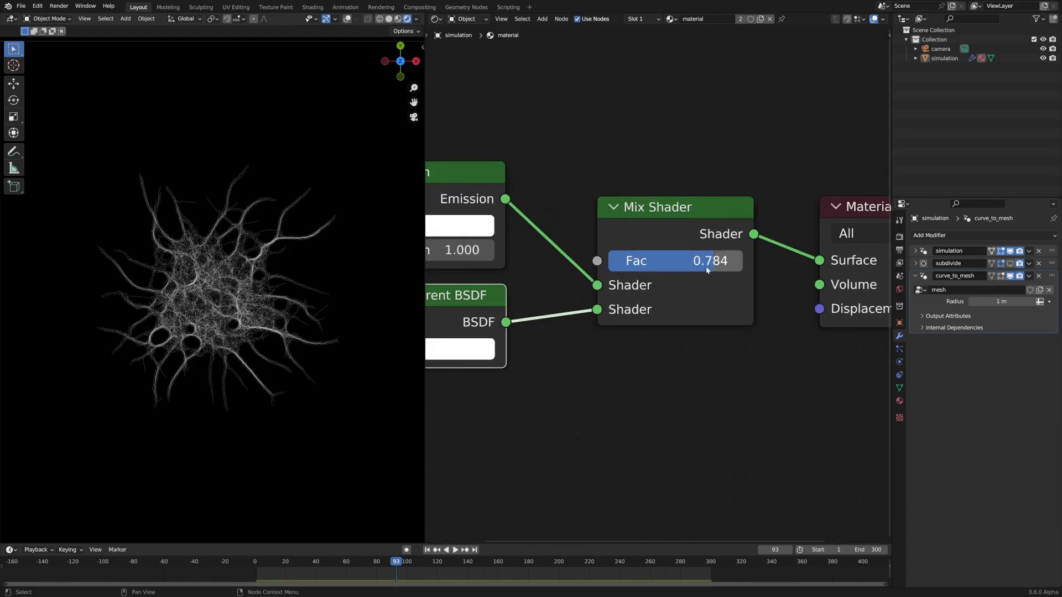
scroll(288, 317, "up", 6)
scroll(288, 316, "down", 5)
scroll(288, 317, "up", 2)
left_click_drag(714, 261, 609, 261)
scroll(329, 290, "down", 4)
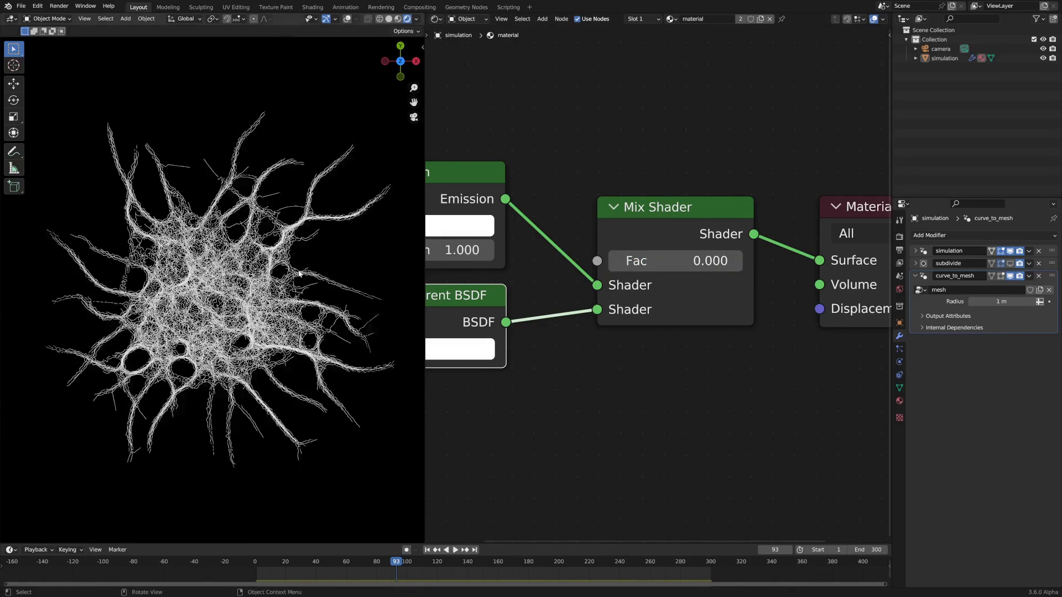
Step: Connect the Emission shader directly to the Material Output's Surface and inspect the strands at close range
left_click_drag(505, 199, 819, 260)
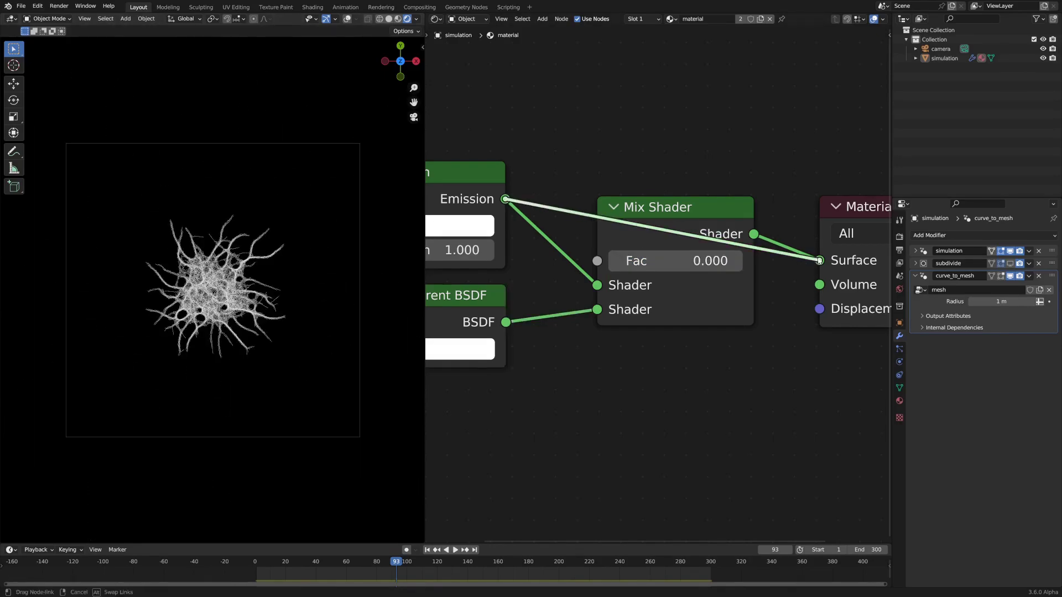
scroll(293, 268, "up", 10)
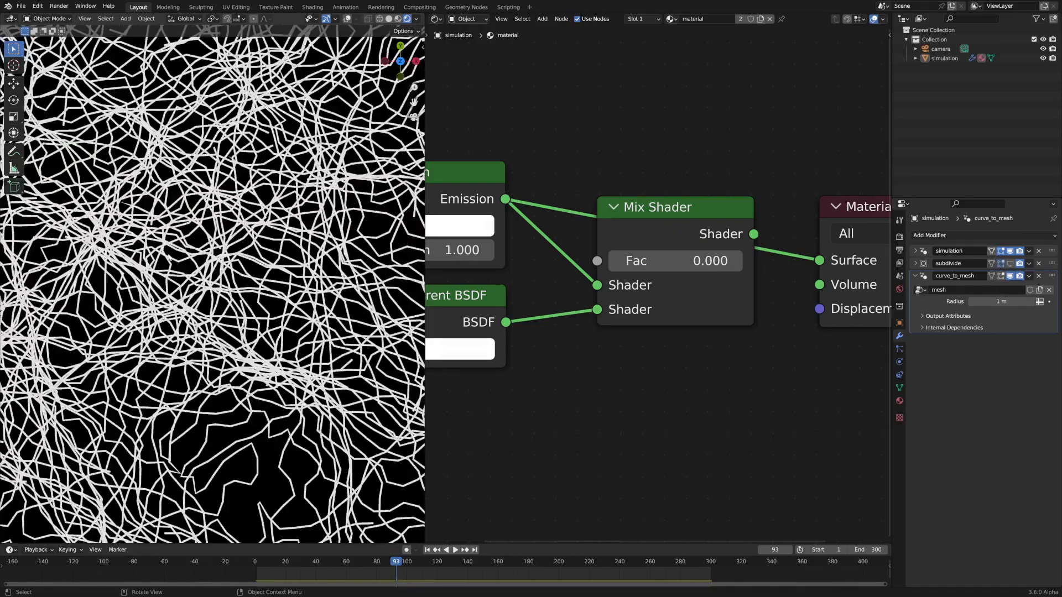
scroll(86, 241, "down", 7)
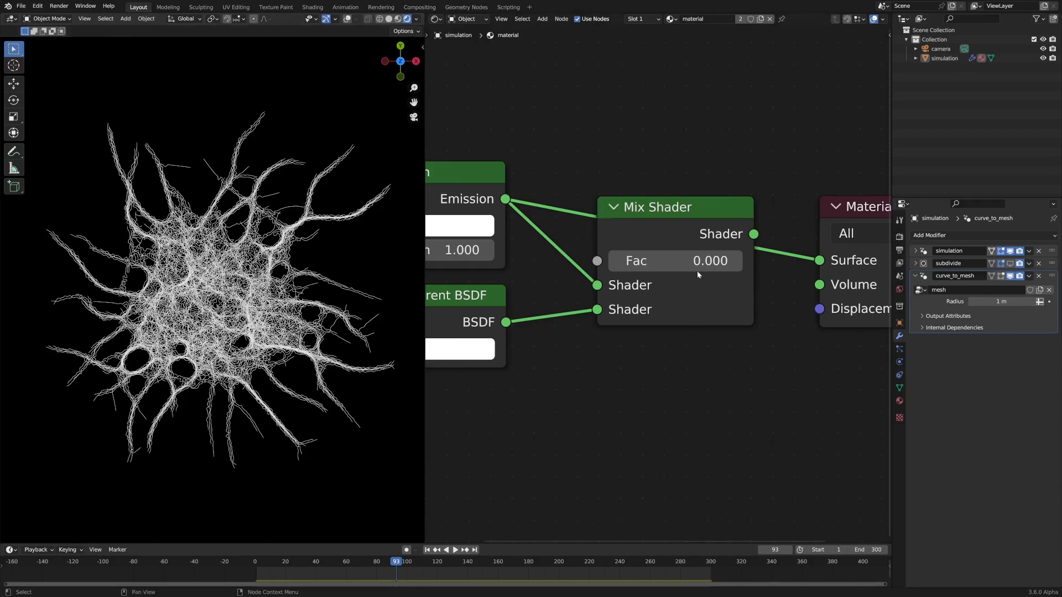
Step: Revert the direct Emission link and the factor change so the Mix Shader feeds the Material Output at 0.784
left_click_drag(754, 234, 819, 260)
left_click_drag(658, 267, 763, 267)
key("ctrl+z")
key("ctrl+z")
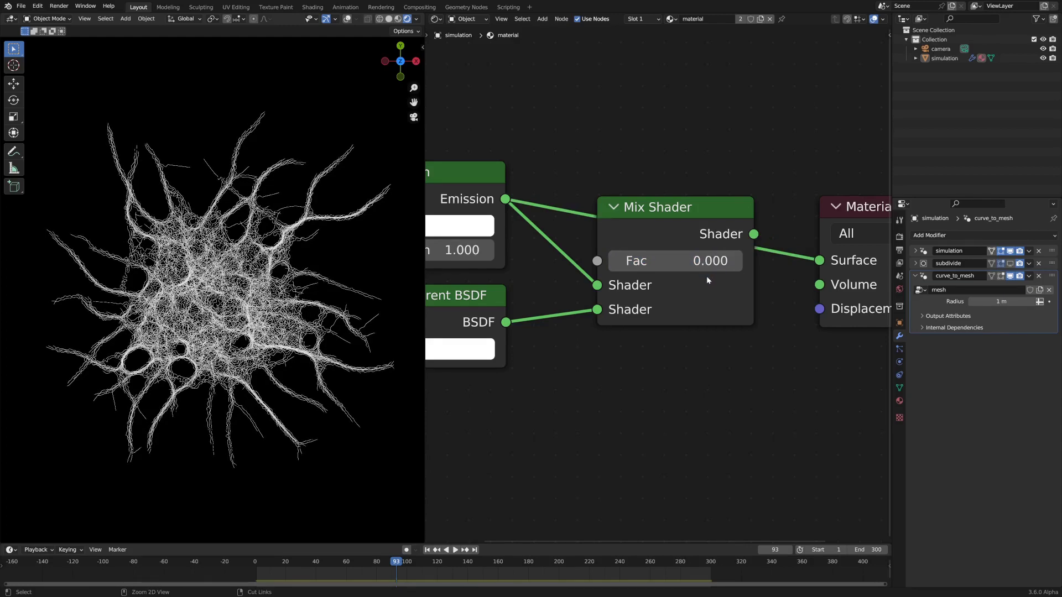
key("ctrl+shift+z")
key("ctrl+shift+z")
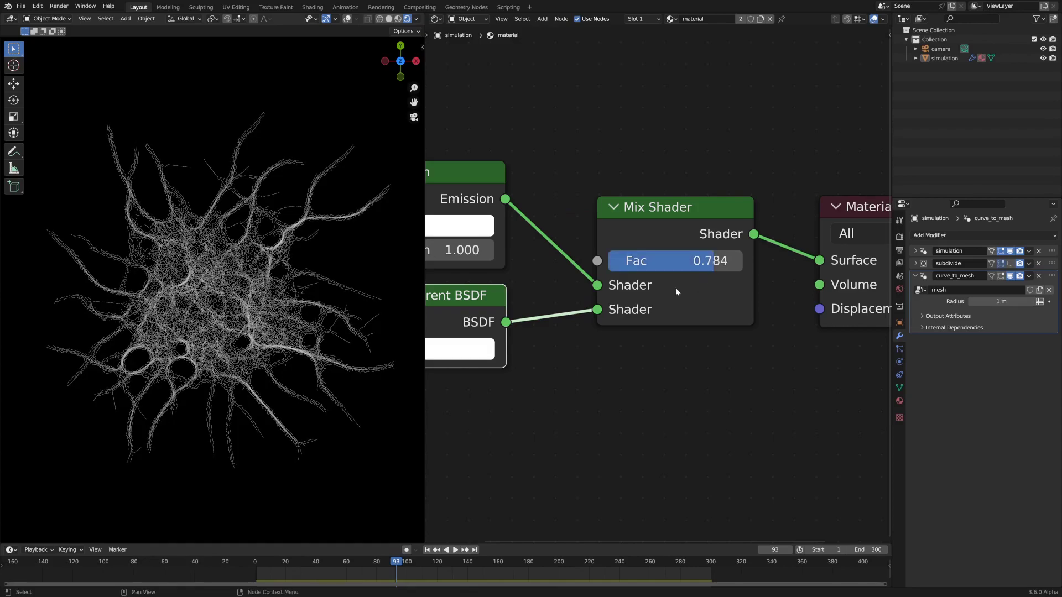
Step: Inspect the semi-transparent strands up close and save the file
scroll(267, 329, "up", 6)
scroll(267, 328, "down", 6)
scroll(266, 327, "up", 1)
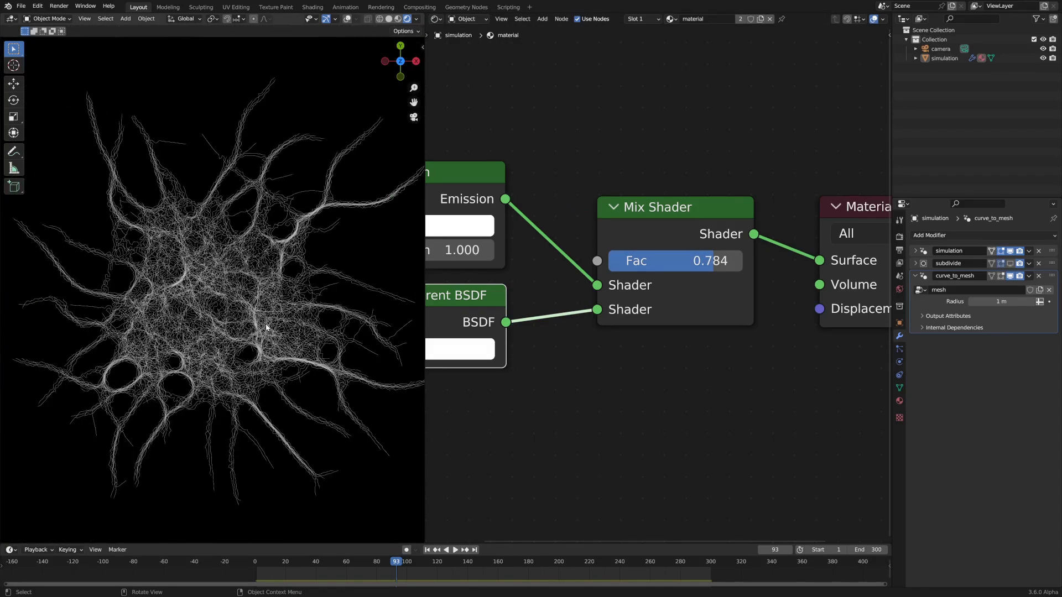
key("ctrl+s")
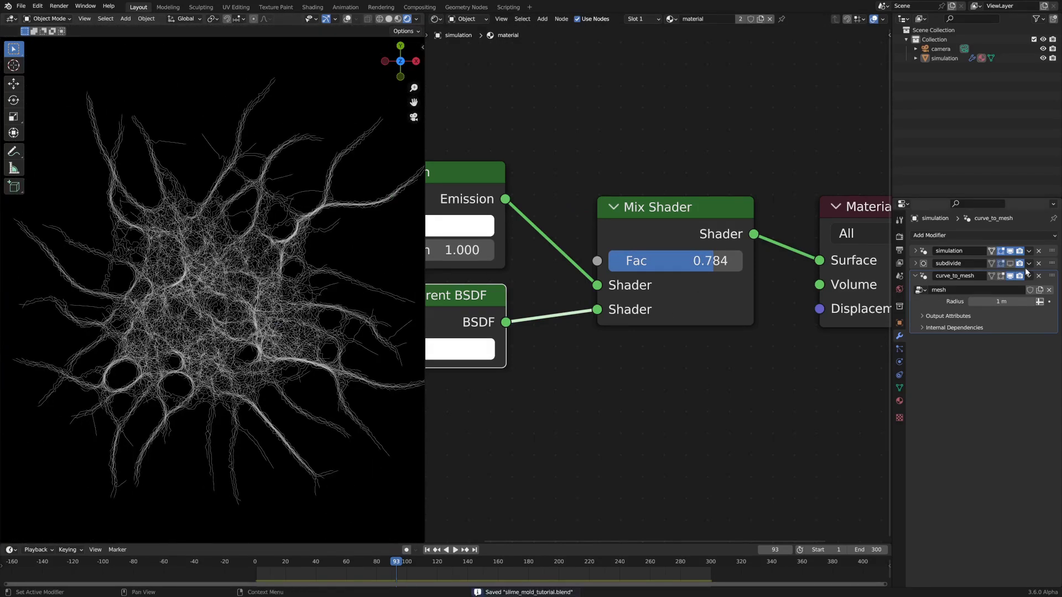
Step: Open the scene's render settings and review the Color Management Look options, keeping Very High Contrast
left_click(900, 238)
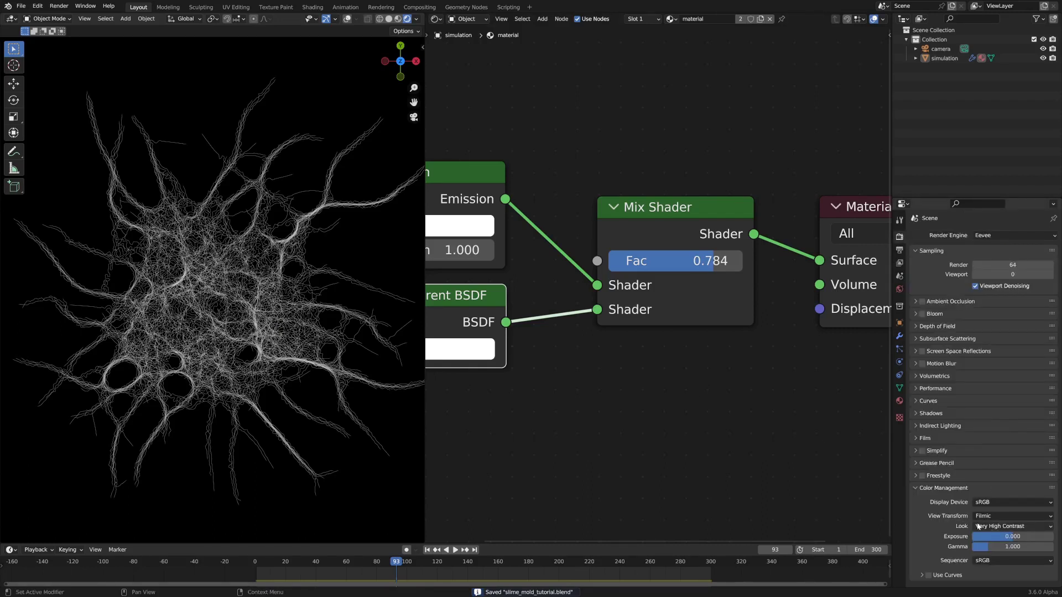
left_click(1000, 526)
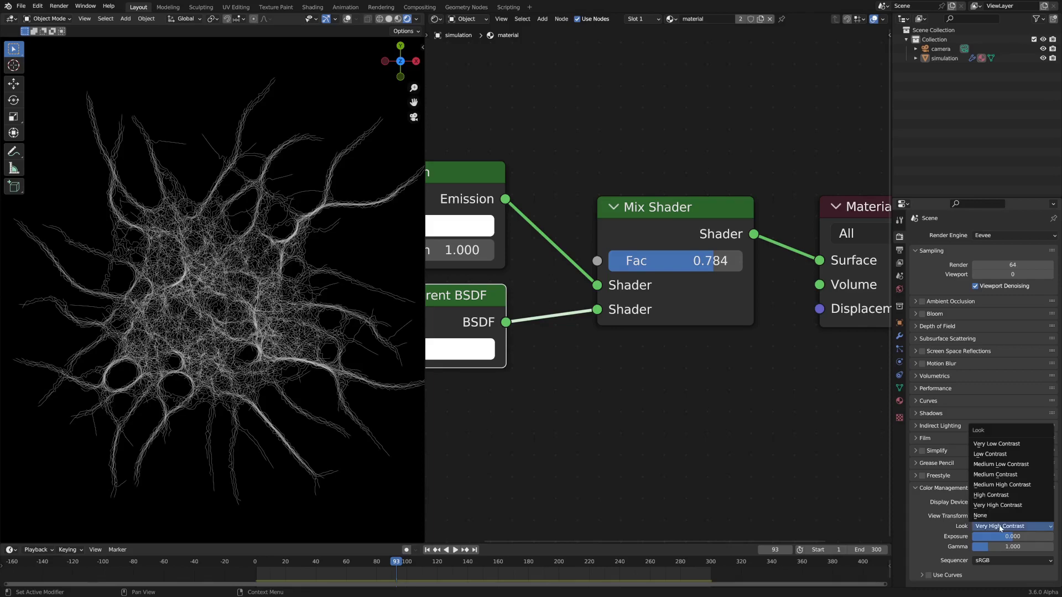
left_click(1000, 526)
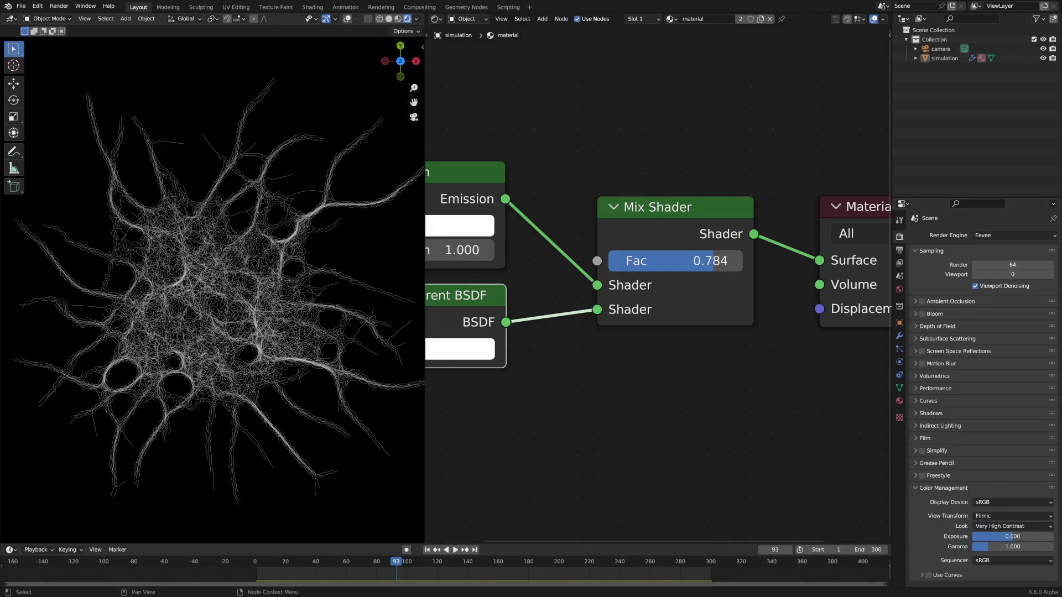
Step: View the network through the camera and play the simulation up to frame 114
scroll(220, 270, "down", 8)
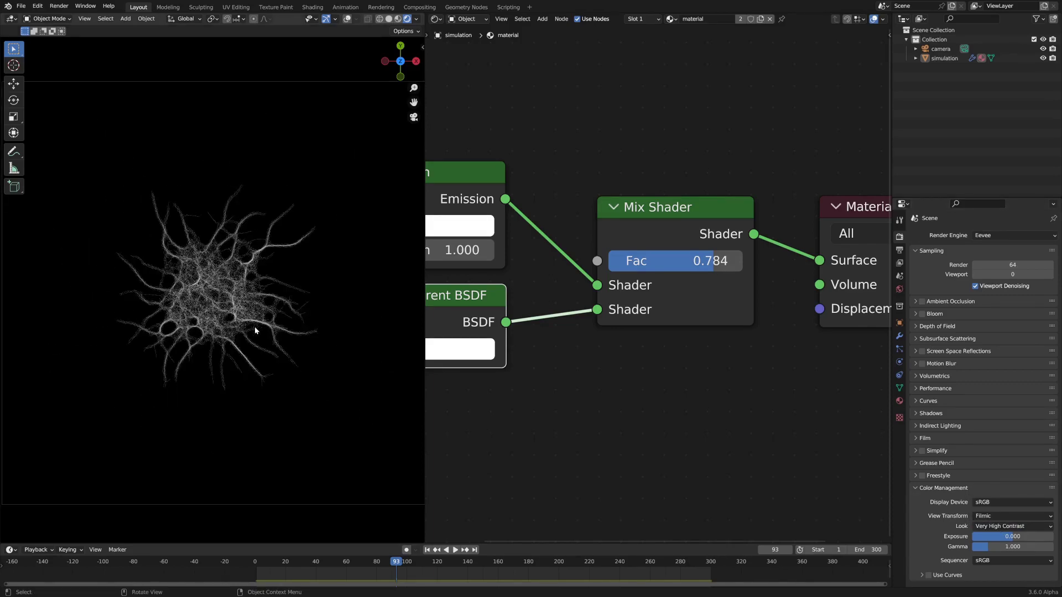
middle_click_drag(251, 319, 250, 328)
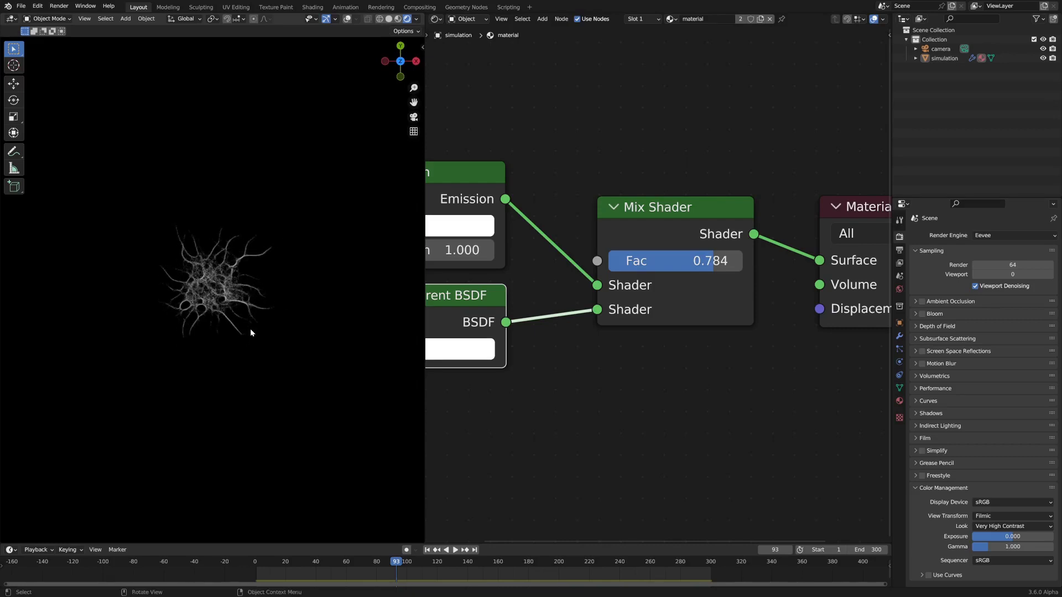
key("KP_0")
key("space")
key("space")
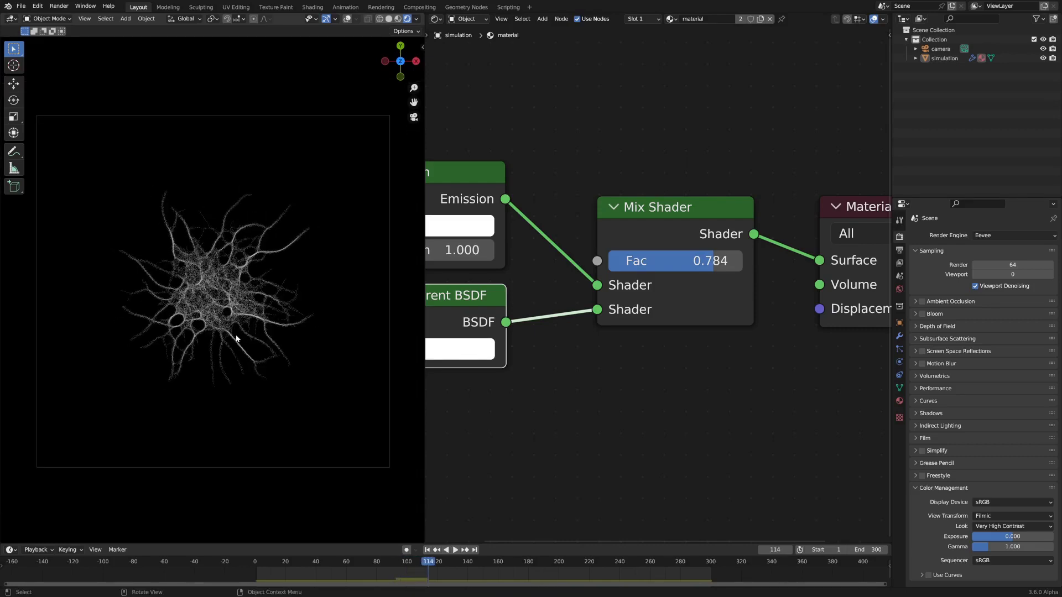
Step: Play the simulation on to frame 151 in Wireframe shading from a low angle and select the network
left_click(158, 344)
scroll(207, 345, "up", 2)
key("space")
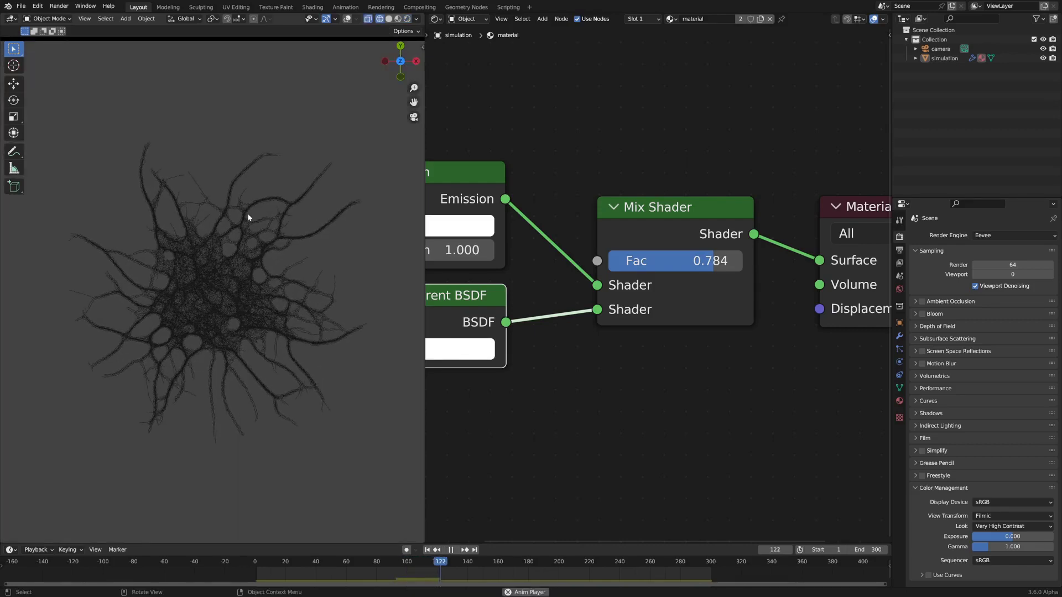
middle_click_drag(242, 366, 230, 322)
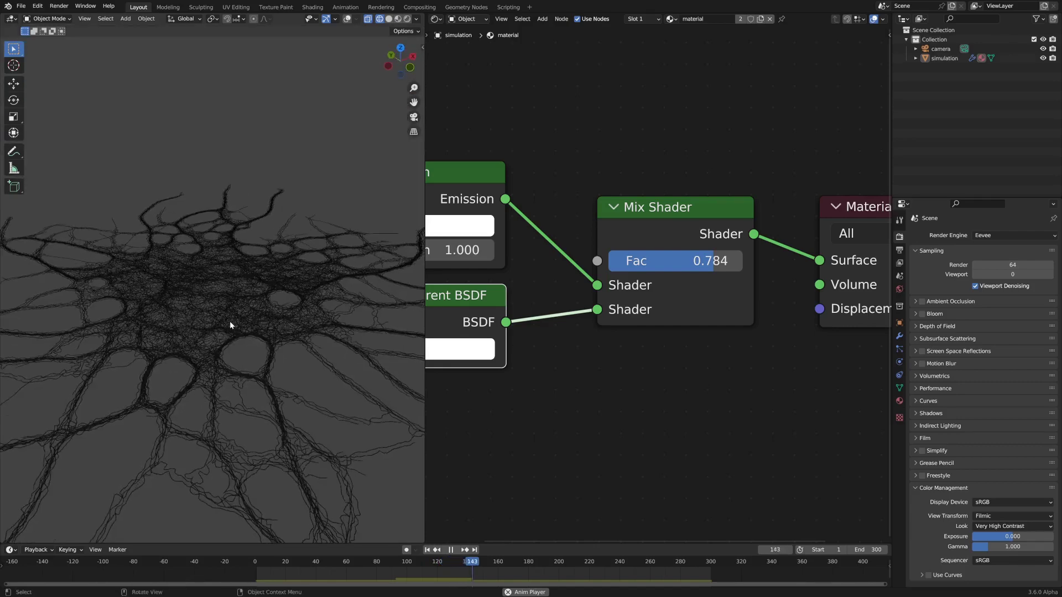
left_click(231, 325)
key("space")
Step: Make the simulation modifier active and show its node tree in the Geometry Node Editor
left_click(899, 336)
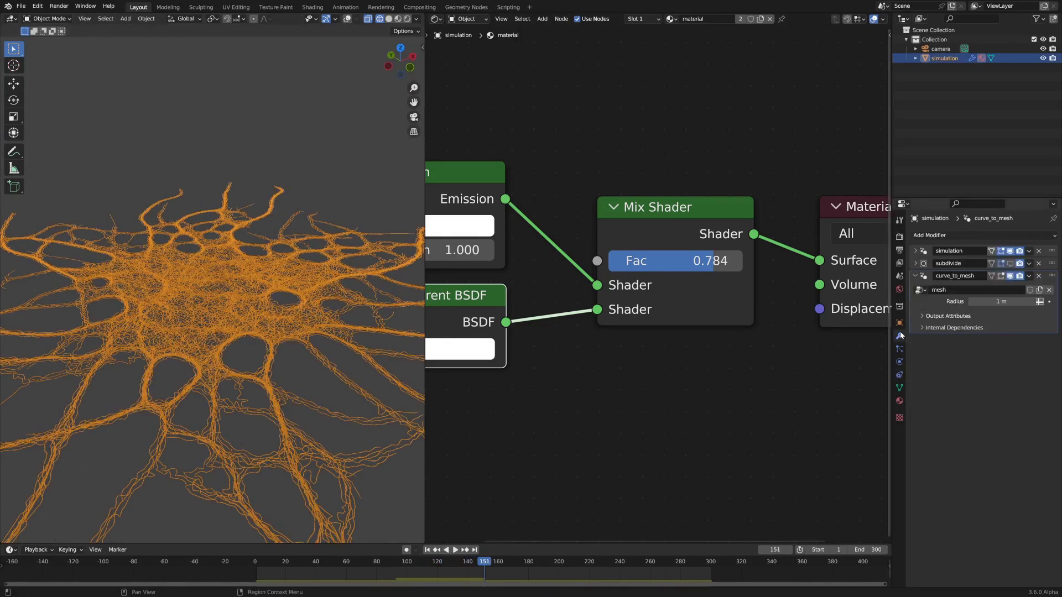
left_click(1053, 252)
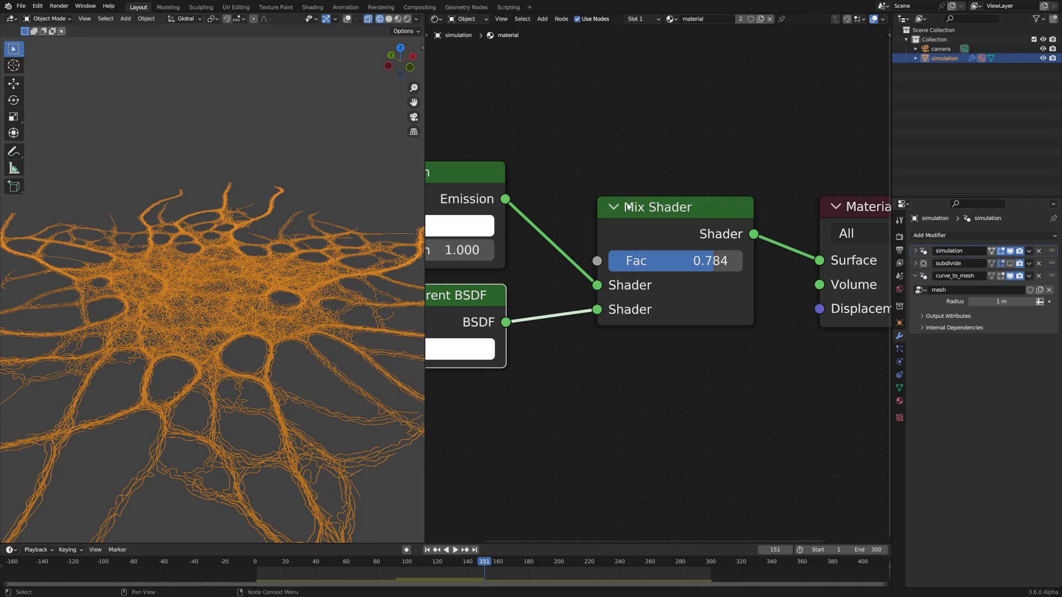
left_click(434, 20)
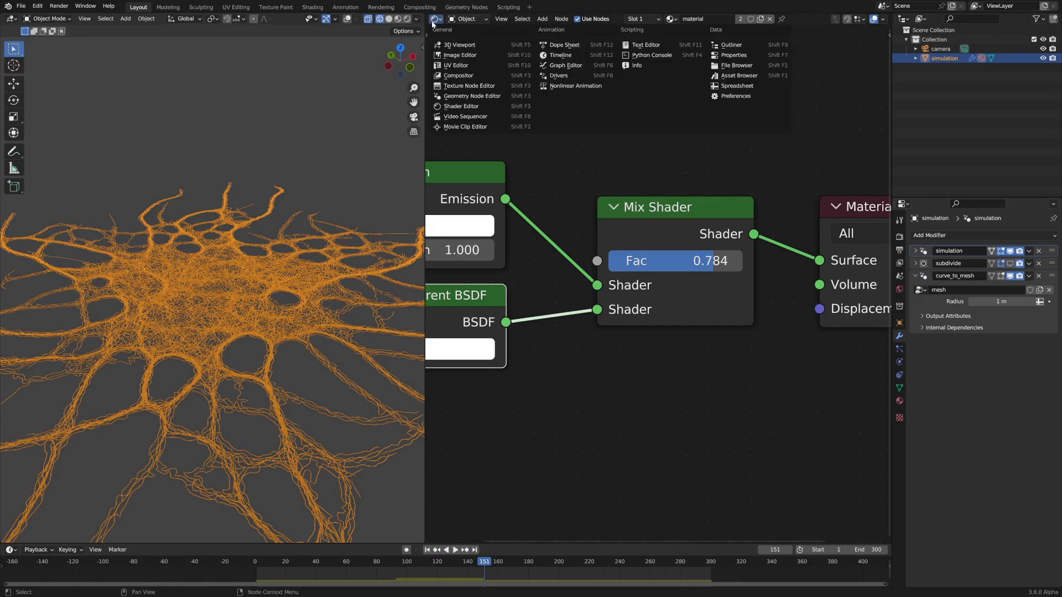
left_click(463, 96)
scroll(568, 248, "down", 5)
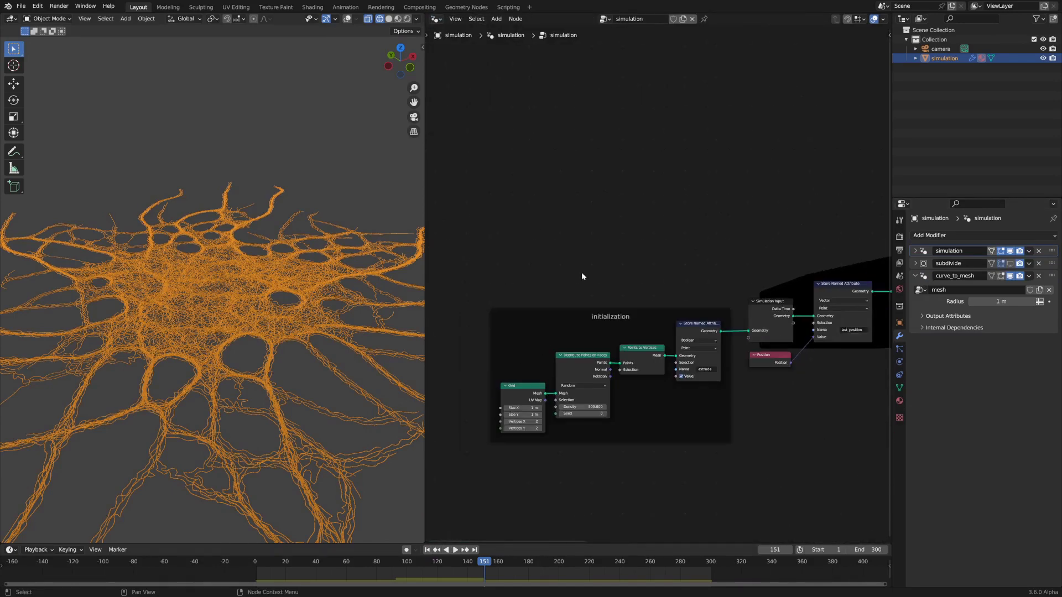
middle_click_drag(151, 271, 260, 307)
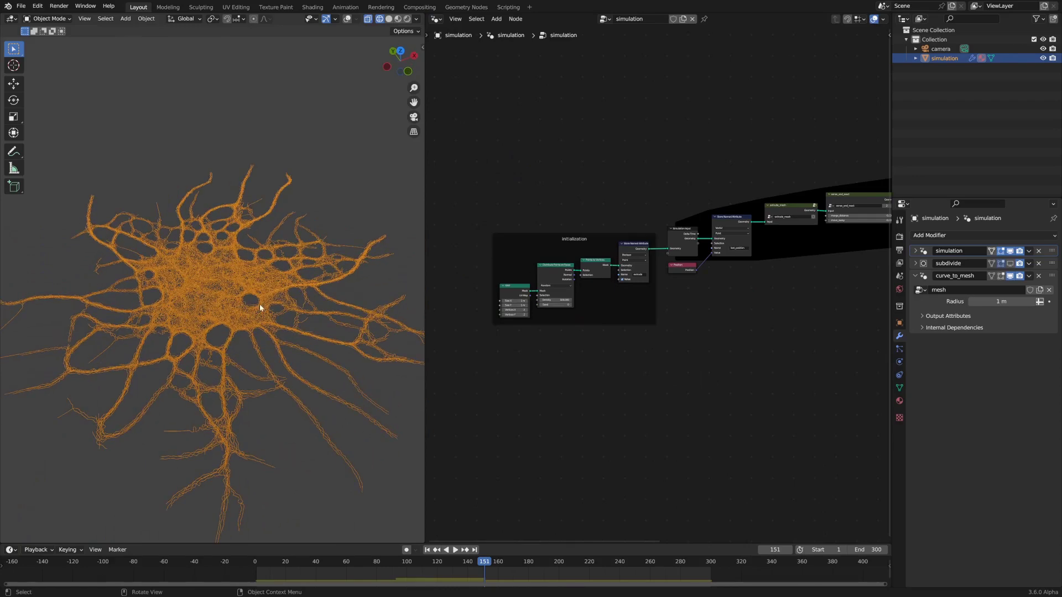
Step: Inspect the grown network from above and save the file
scroll(249, 293, "up", 2)
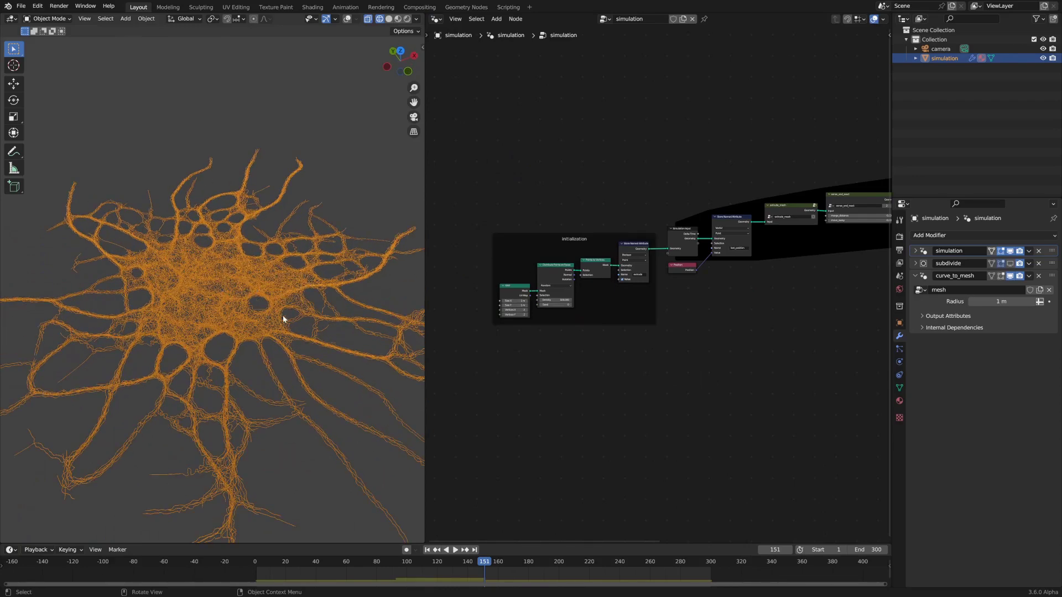
middle_click_drag(283, 319, 196, 275)
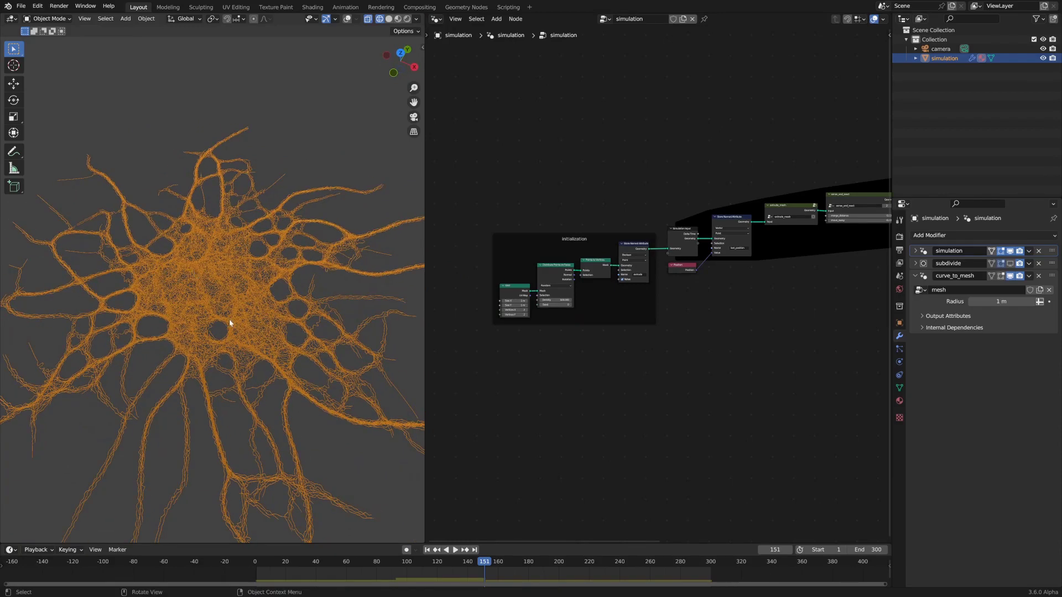
scroll(229, 320, "down", 3)
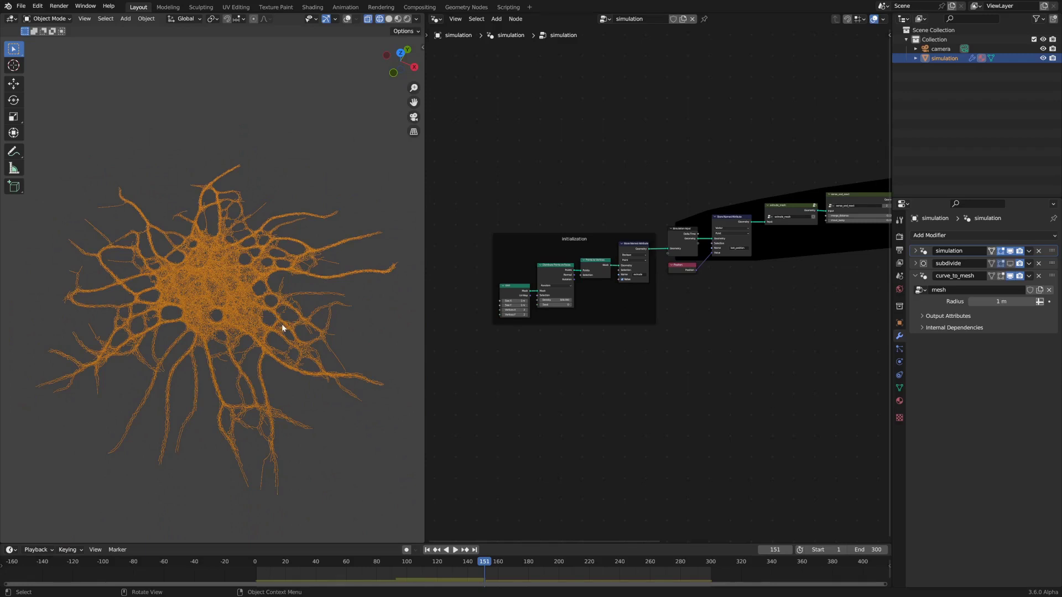
scroll(687, 356, "up", 4)
key("ctrl+s")
Step: Move the initialization frame away from Simulation Input and insert a duplicate of its Store Named Attribute node after the original
scroll(699, 327, "up", 2)
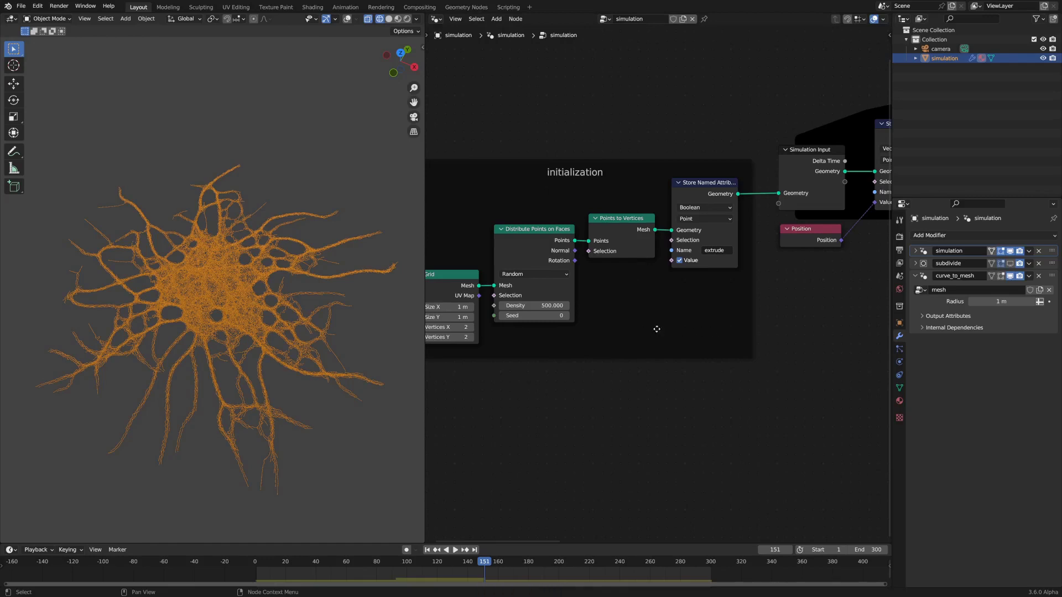
middle_click_drag(656, 330, 775, 340)
left_click_drag(660, 173, 525, 181)
left_click(684, 212)
key("shift+d")
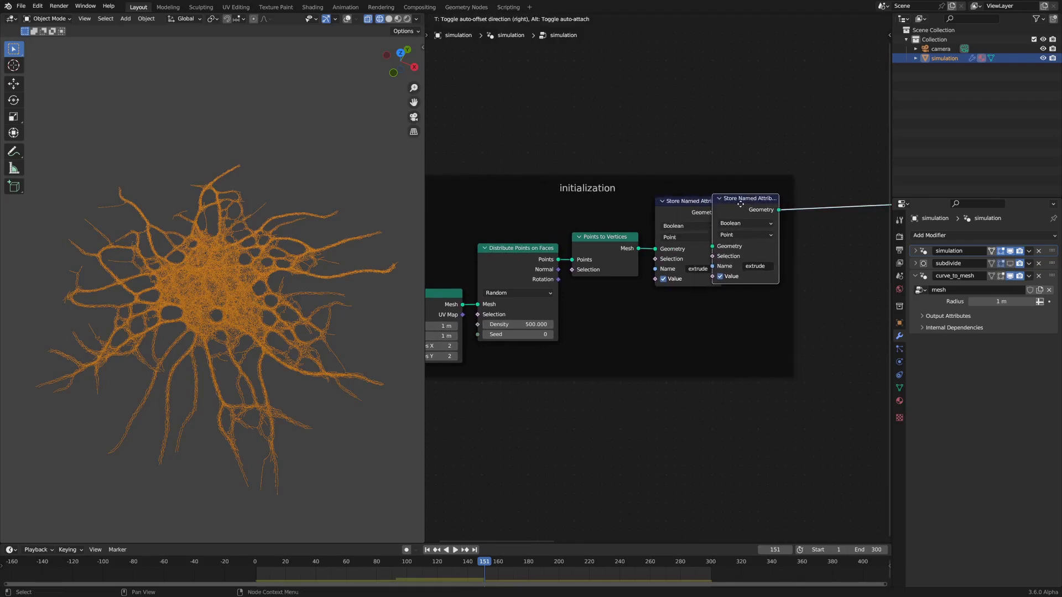
left_click(782, 211)
Step: Set the duplicated Store Named Attribute node to a Vector attribute named velocity with a Z value of 0.1
scroll(758, 310, "up", 3)
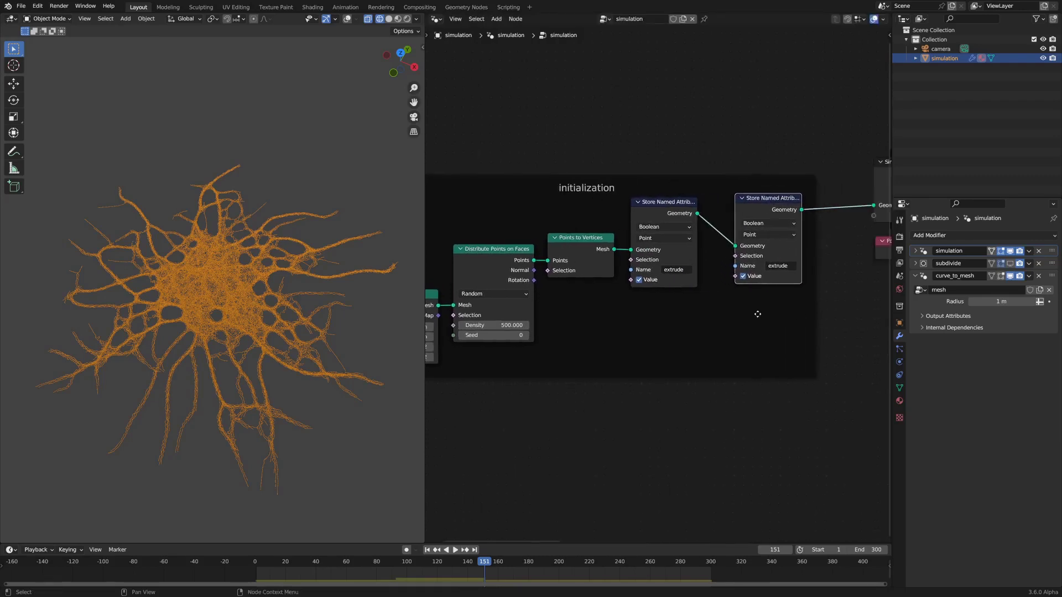
left_click(720, 188)
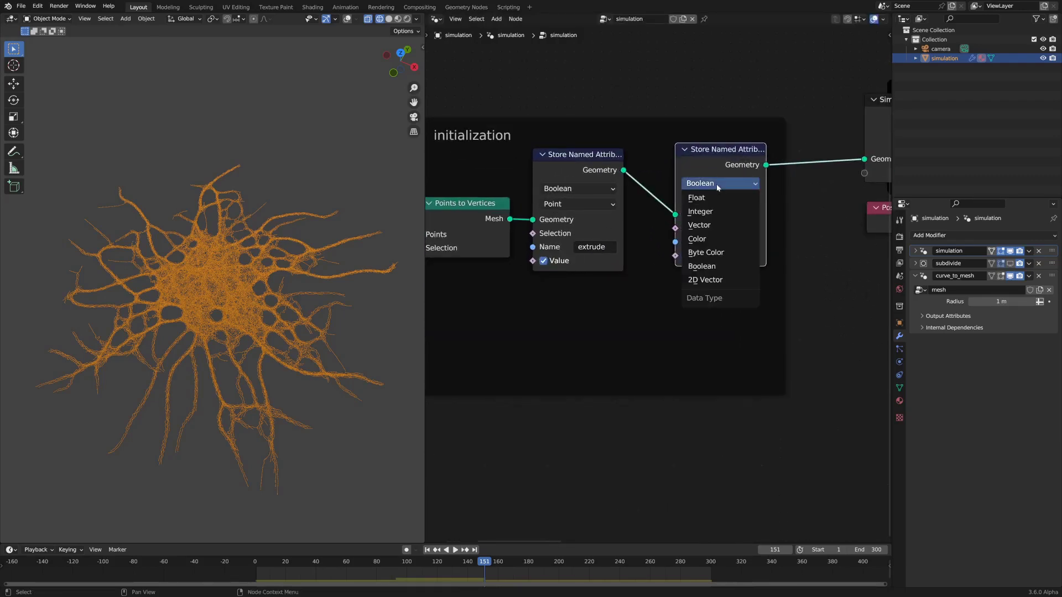
left_click(717, 225)
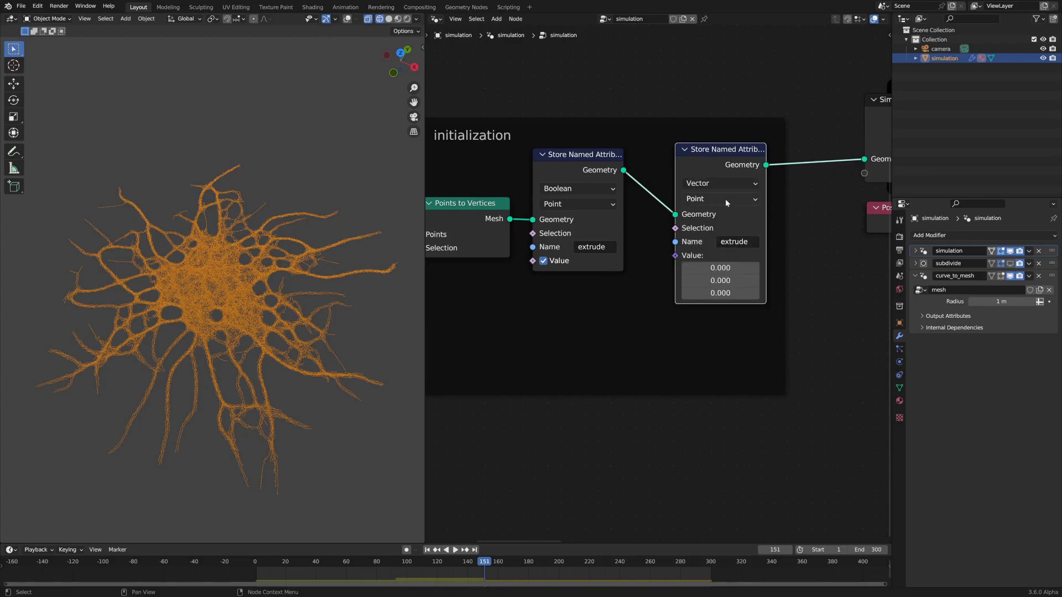
left_click(735, 242)
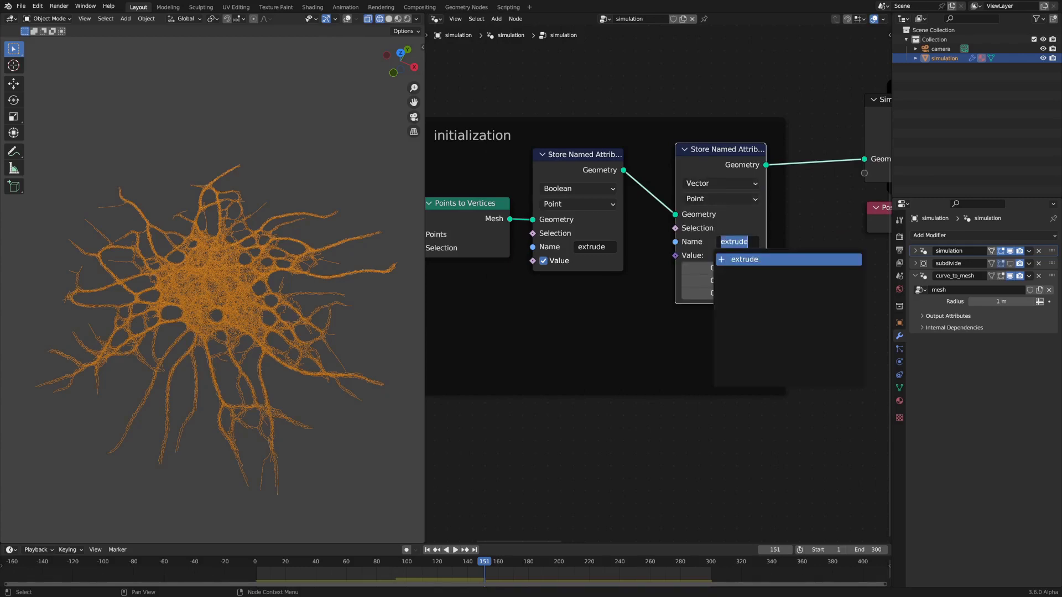
type("velocity")
key("Return")
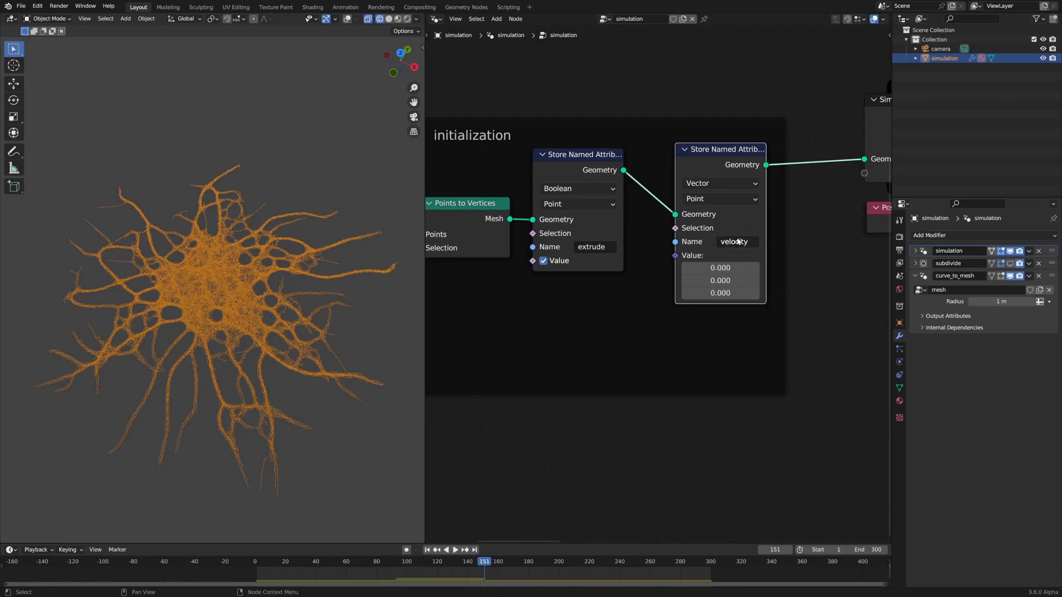
left_click(753, 293)
type("0.1")
key("Return")
Step: Save the file, replay the simulation from frame 1 to frame 144 and examine the upward growth from several side angles
key("shift+Left")
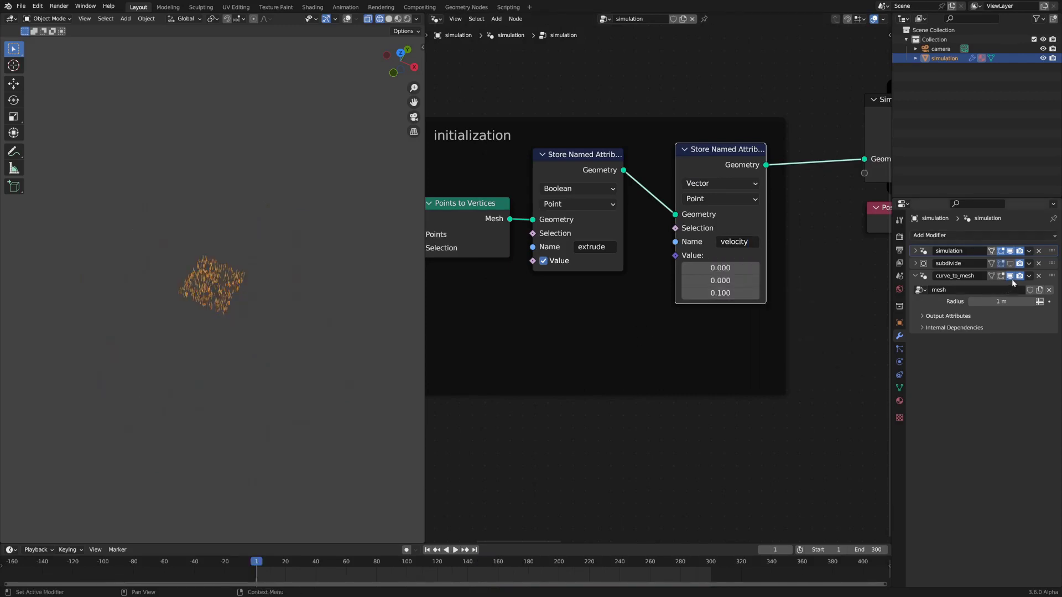
key("ctrl+s")
middle_click_drag(277, 321, 200, 271)
key("space")
scroll(231, 350, "up", 4)
middle_click_drag(227, 337, 281, 354, "shift")
key("alt+a")
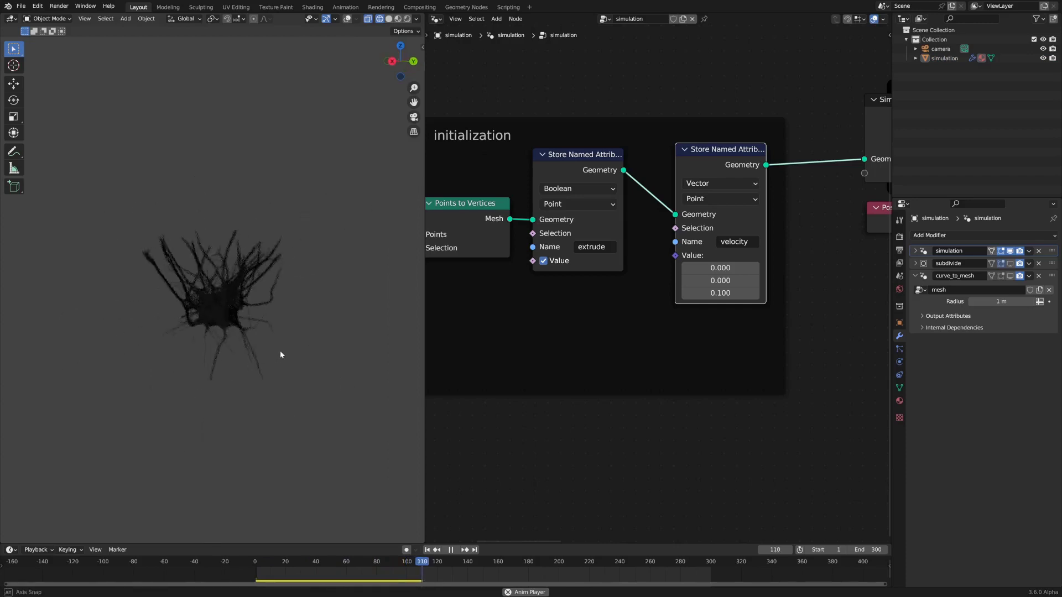
scroll(280, 354, "up", 4)
middle_click_drag(191, 359, 273, 366)
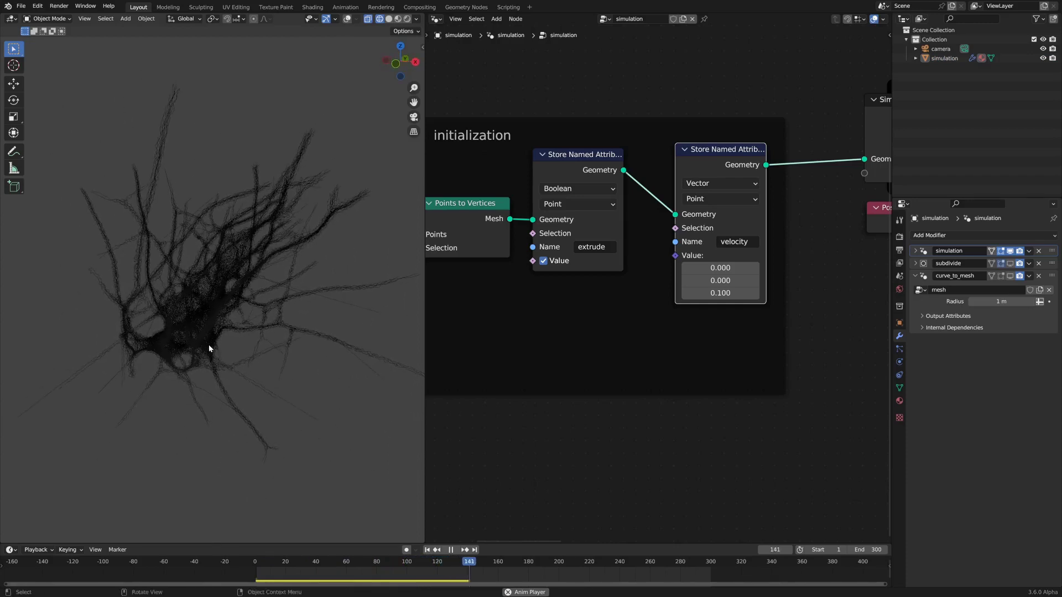
key("space")
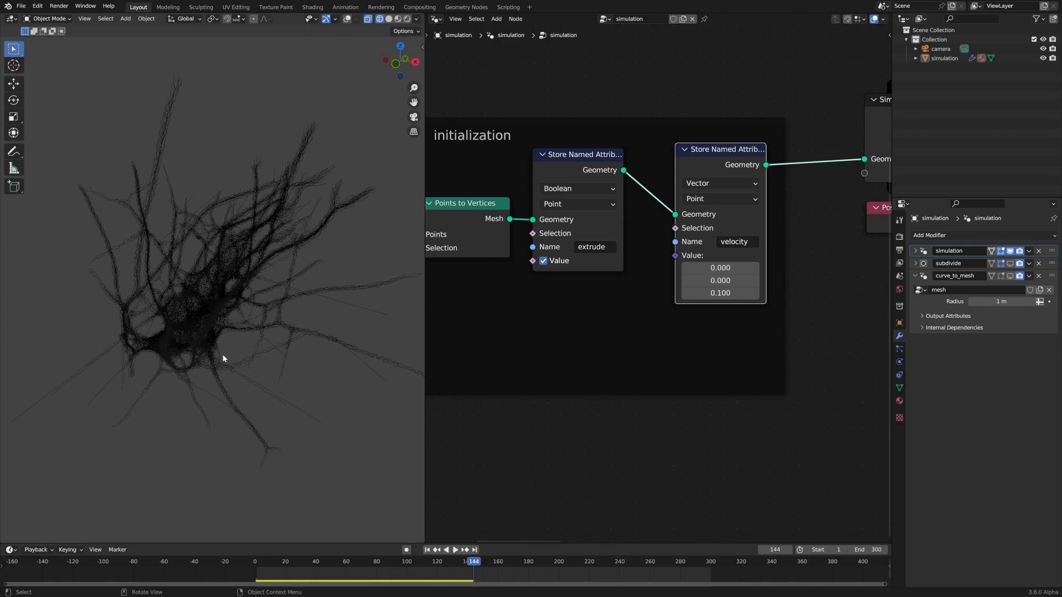
mouse_move(223, 357)
middle_mouse_down()
mouse_move(213, 315)
mouse_move(221, 375)
mouse_move(197, 431)
mouse_move(209, 347)
mouse_move(172, 354)
mouse_move(239, 347)
middle_mouse_up()
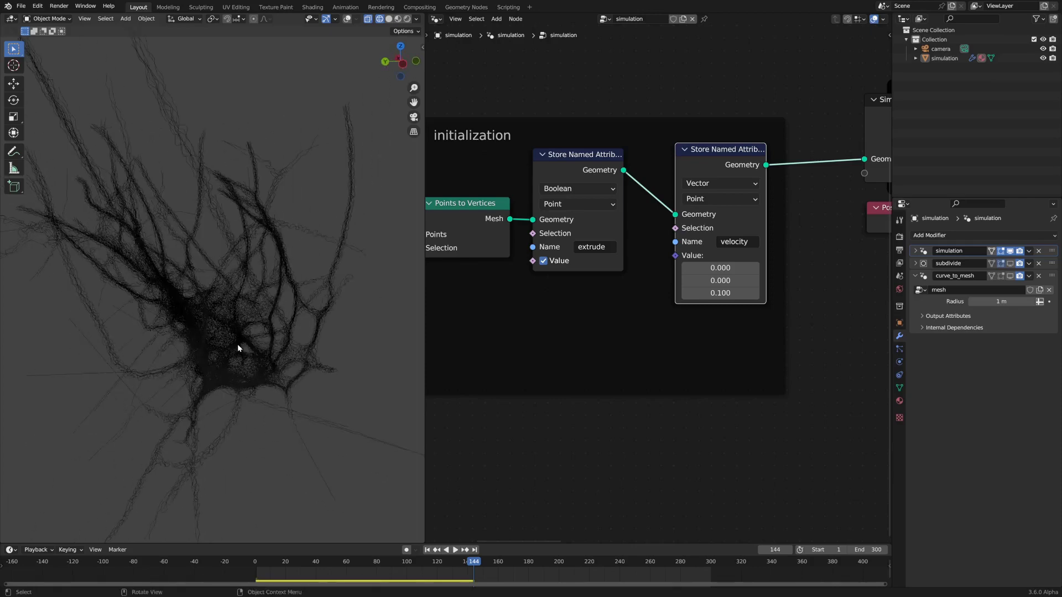
Step: Delete the velocity Store Named Attribute node while keeping its links, and move the initialization frame back beside Simulation Input
scroll(724, 156, "down", 4)
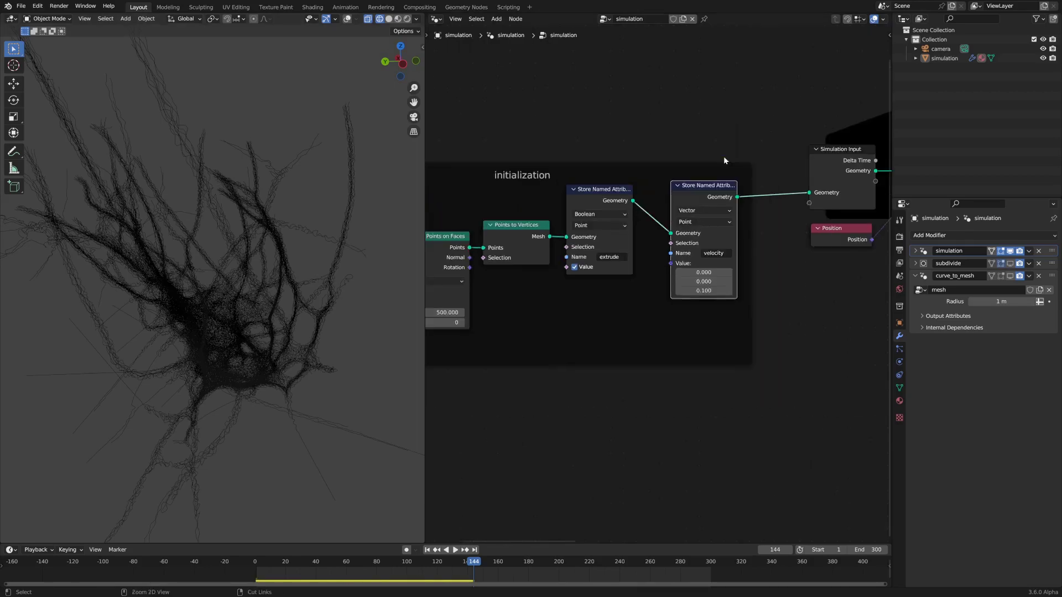
key("ctrl+x")
left_click_drag(584, 173, 739, 173)
Step: Select the network, return to frame 1 and replay the simulation through the camera view
left_click(294, 271)
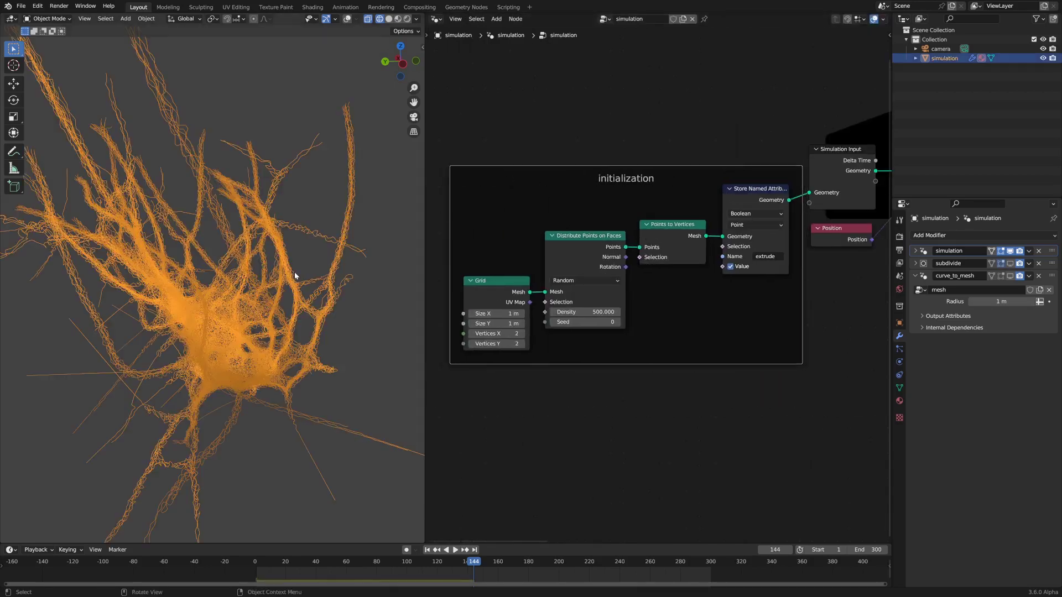
key("shift+Left")
key("KP_0")
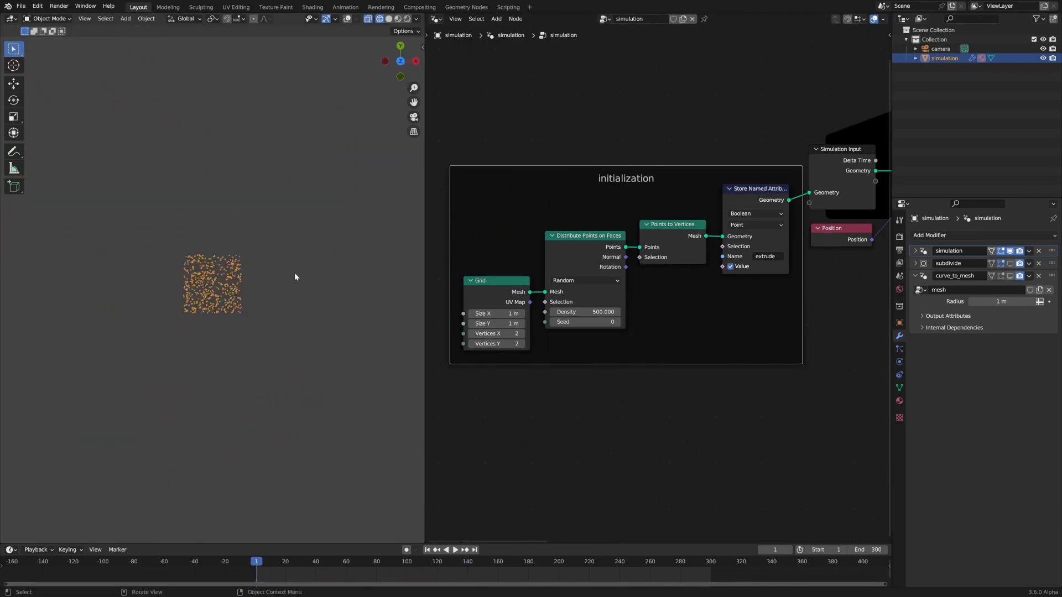
key("space")
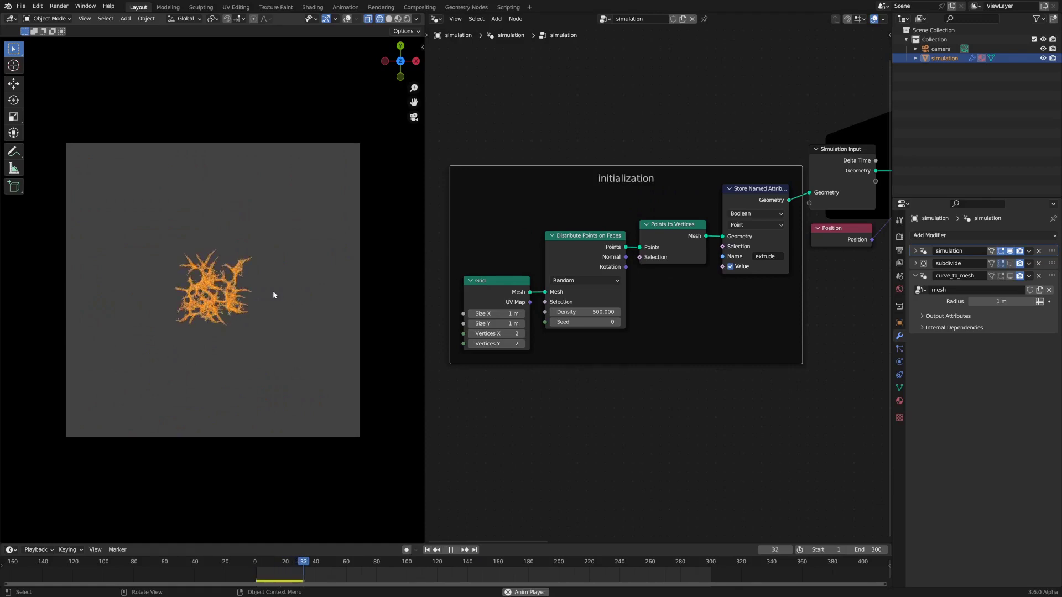